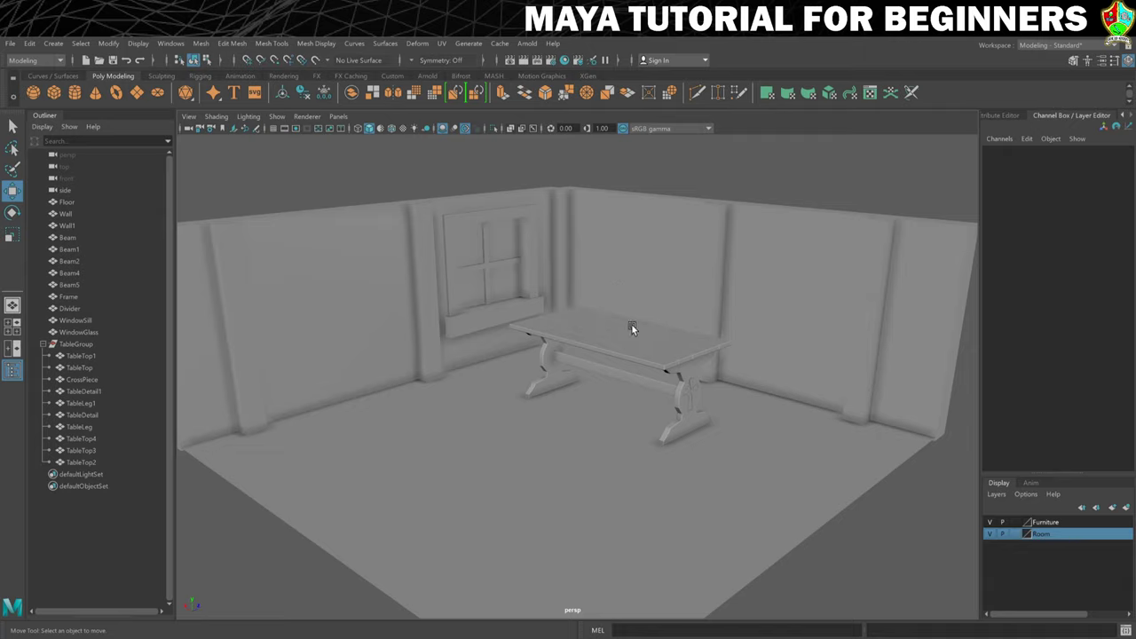
Step: Hide the Room and Furniture layers and add the still visible cross piece and both table details to the Furniture layer
left_click(990, 533)
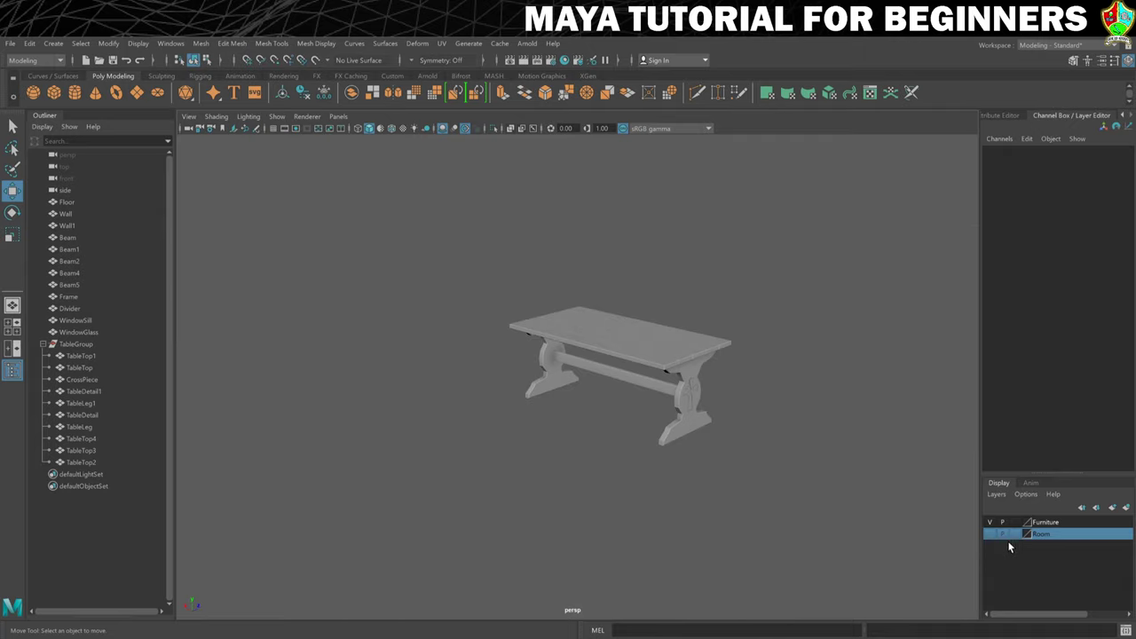
left_click(991, 523)
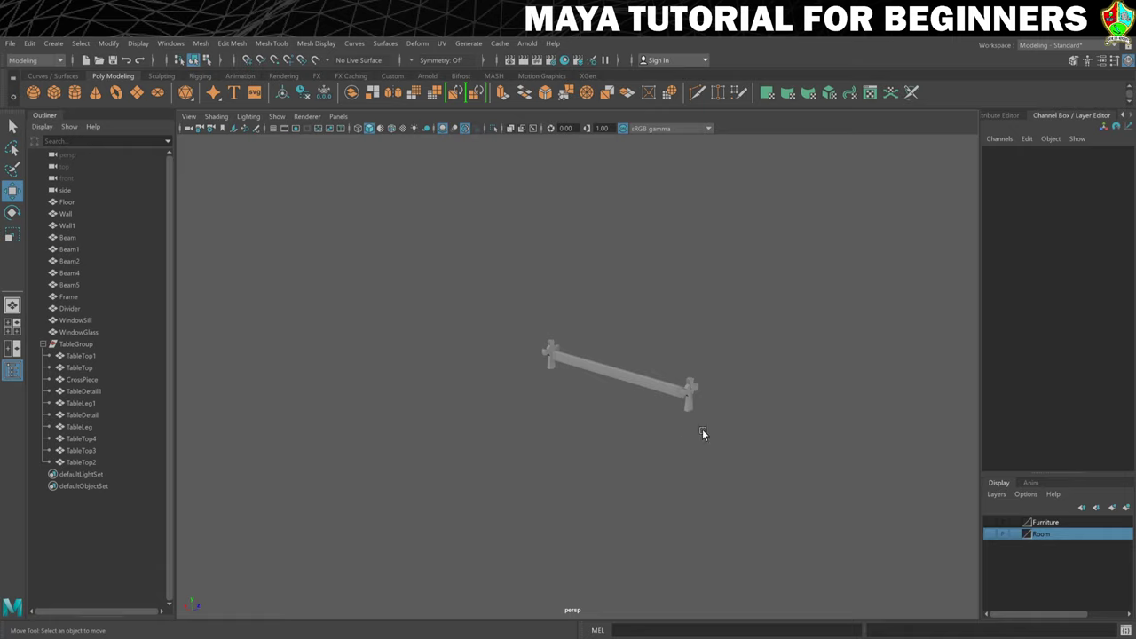
left_click_drag(453, 301, 817, 490)
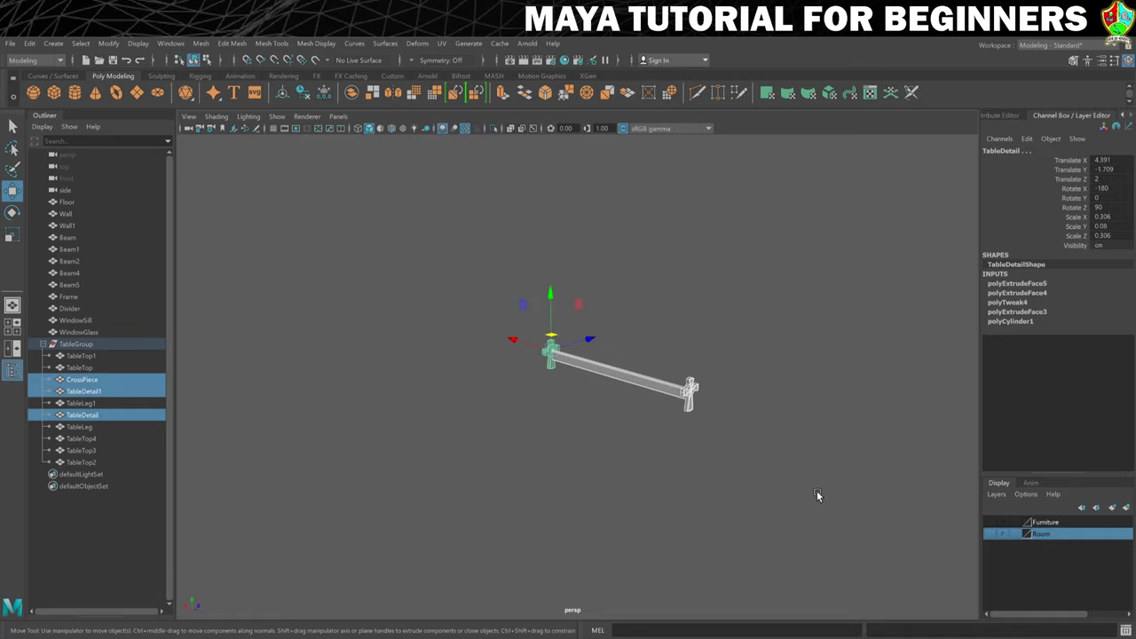
left_click(1046, 523)
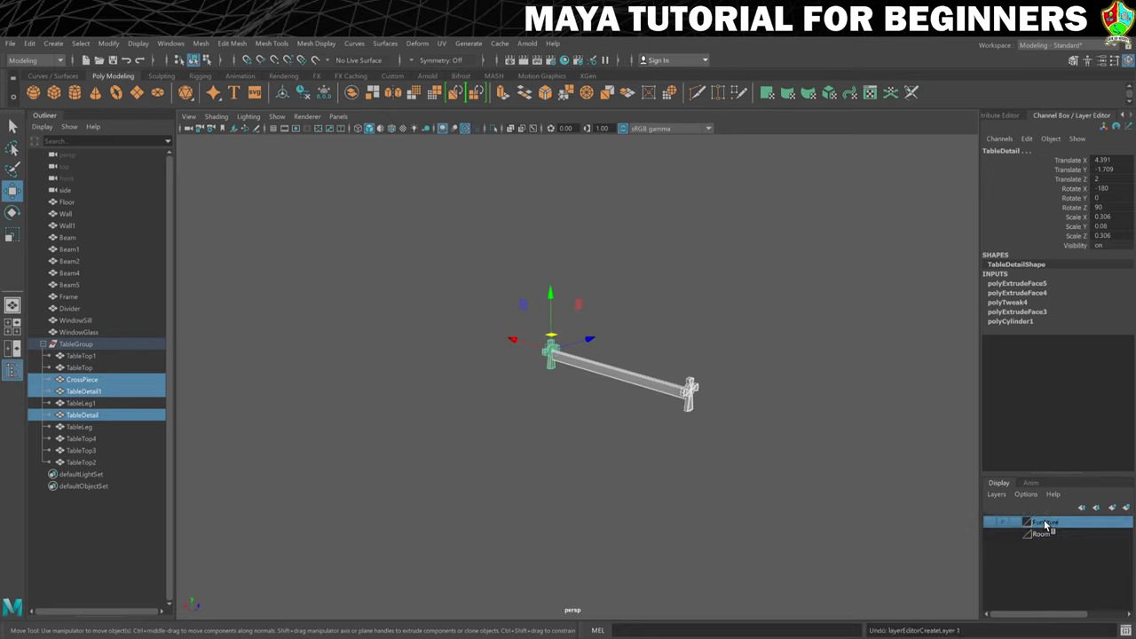
right_click(1046, 525)
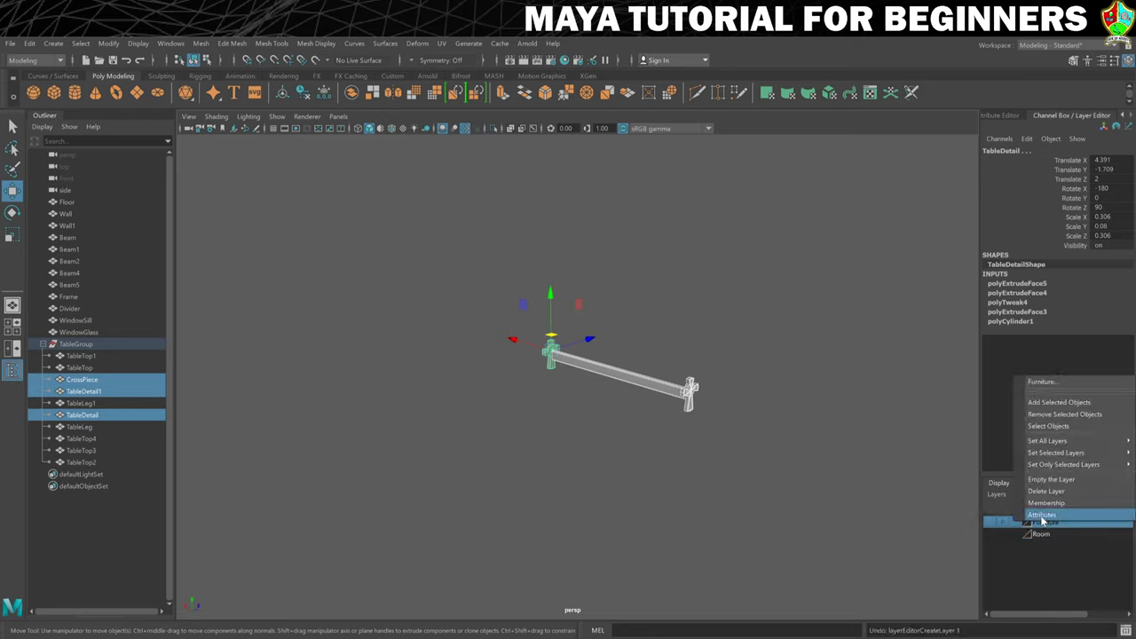
left_click(1053, 408)
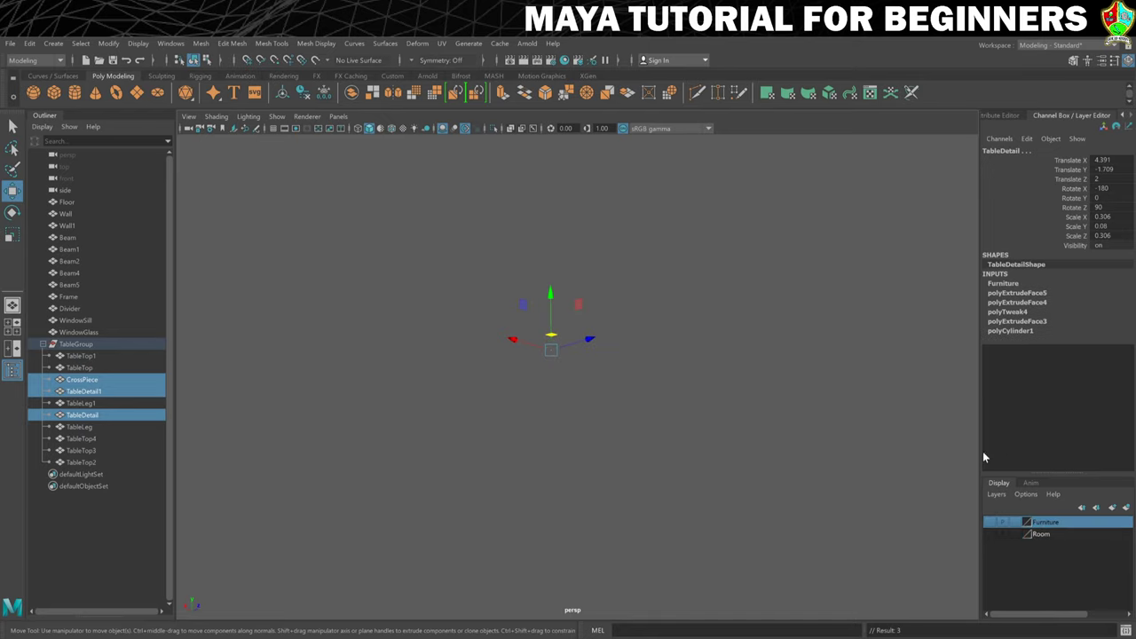
left_click(629, 420)
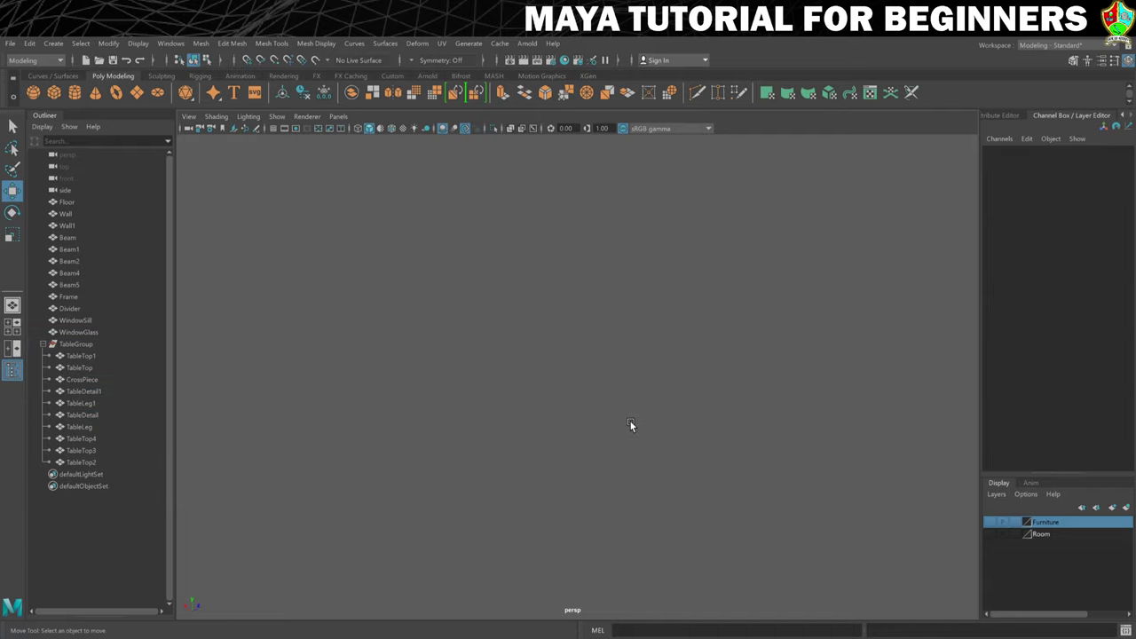
Step: Create a polygon cylinder with 6 axis subdivisions
left_click(76, 93)
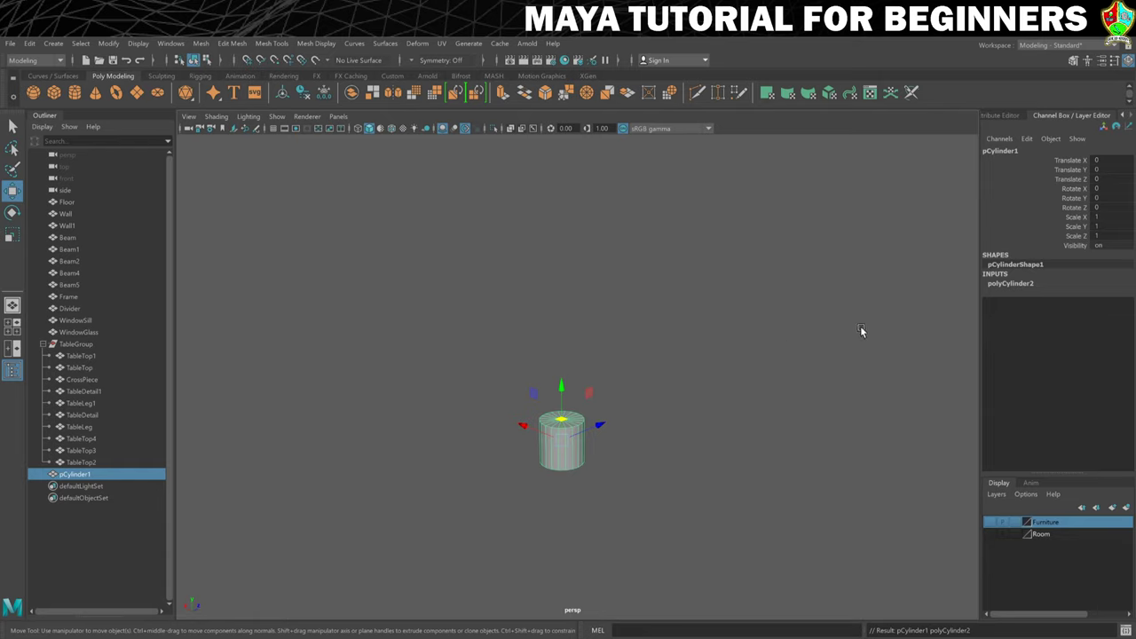
left_click(1011, 282)
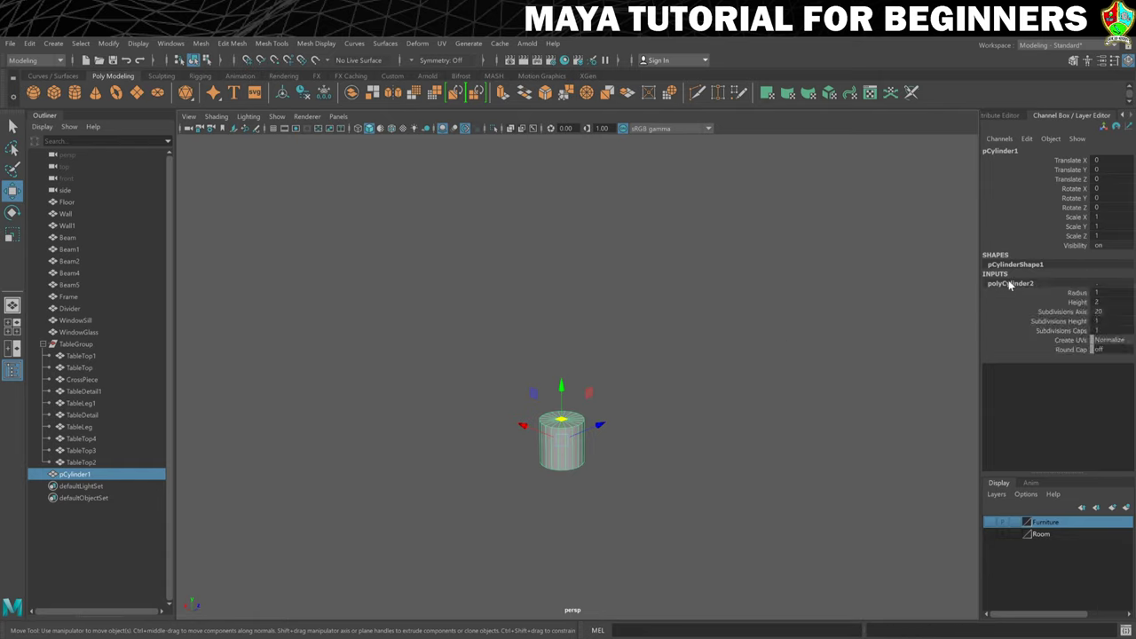
left_click(1106, 311)
type("6")
key("Return")
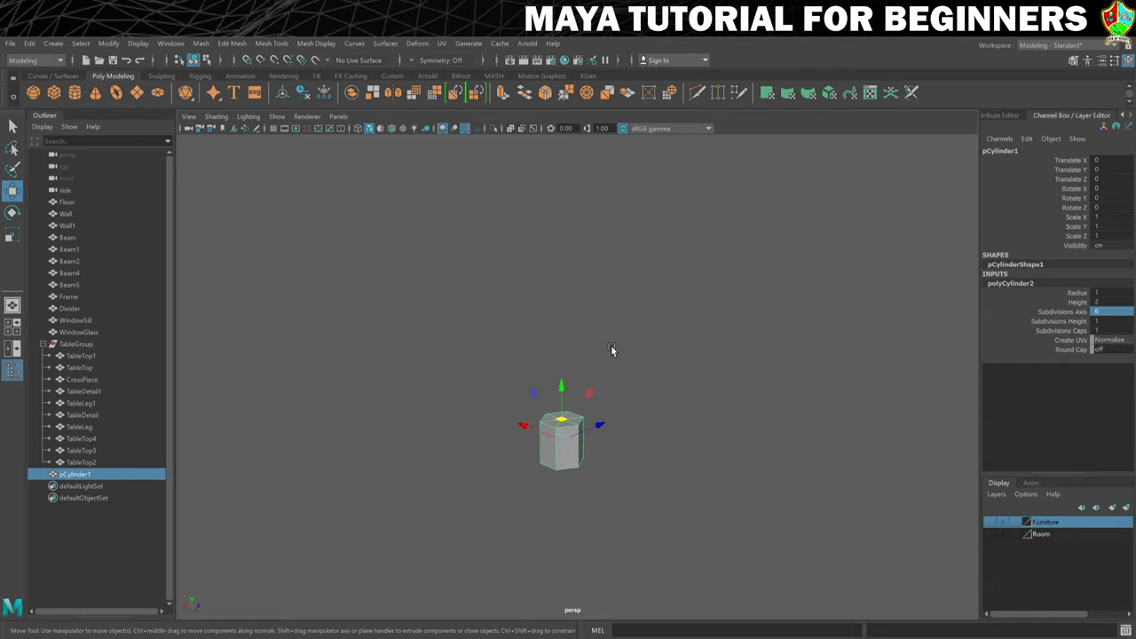
Step: Insert an edge loop around the cylinder in its upper quarter with the Multi-Cut tool
middle_click_drag(649, 424, 668, 351)
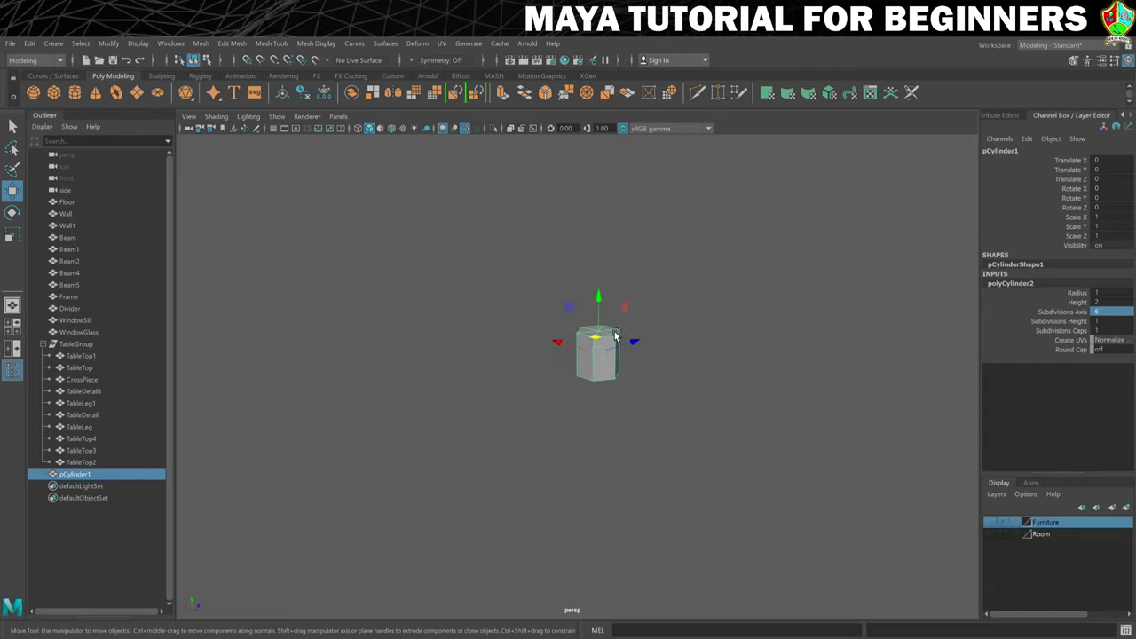
scroll(616, 332, "up", 5)
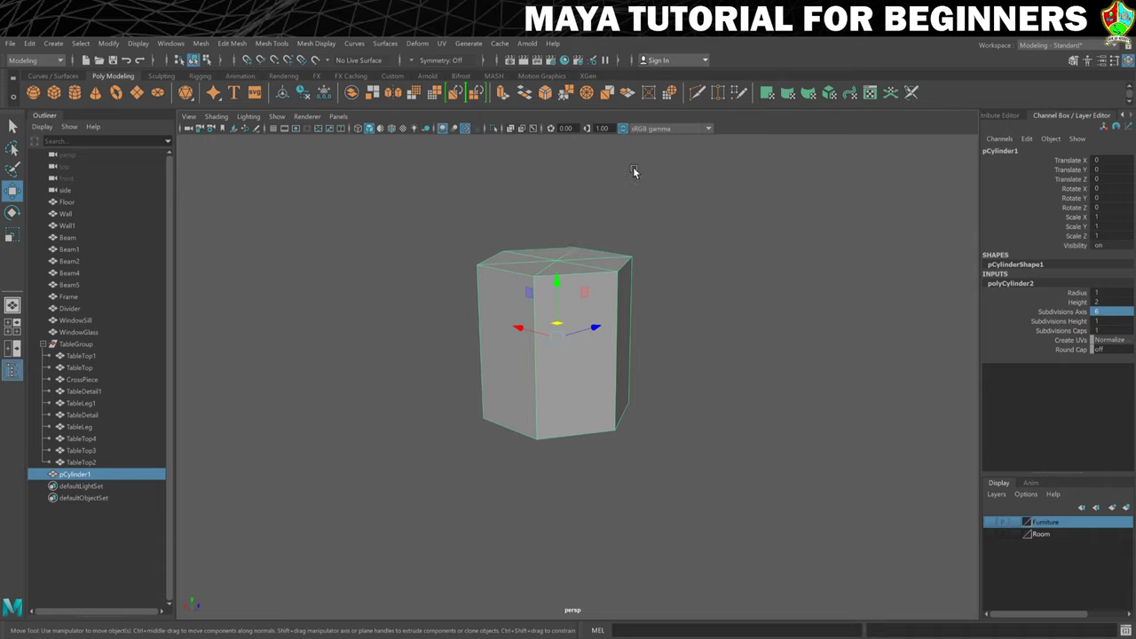
left_click(697, 92)
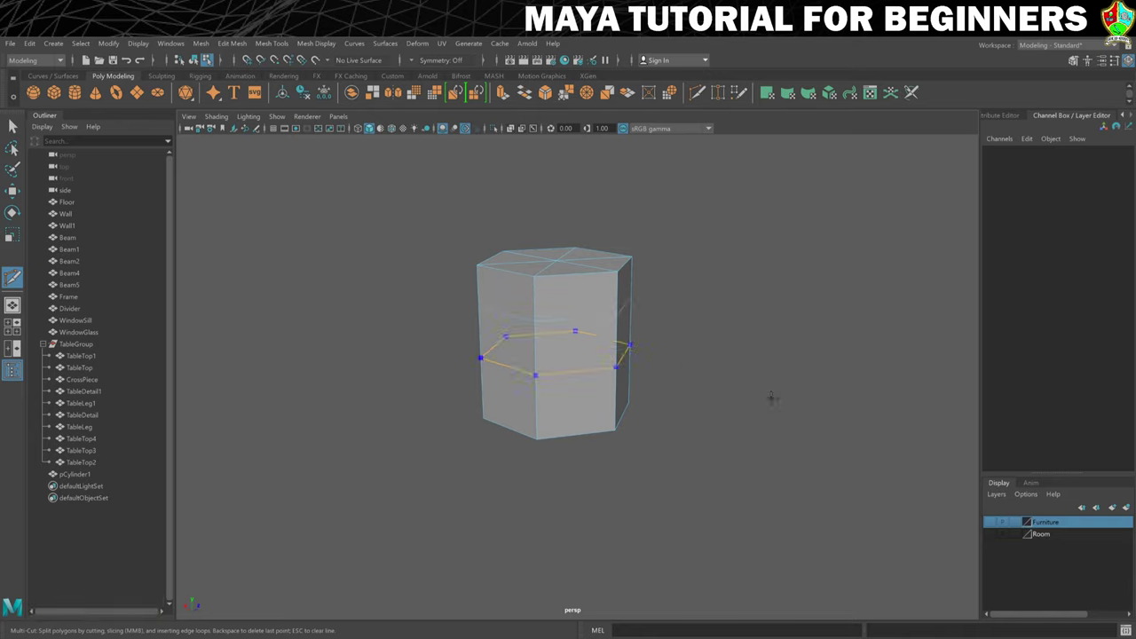
left_click(616, 315)
Step: Scale the inserted edge loop and the top rim together to about 0.25 in X and Z, forming a narrow bottle neck
key("r")
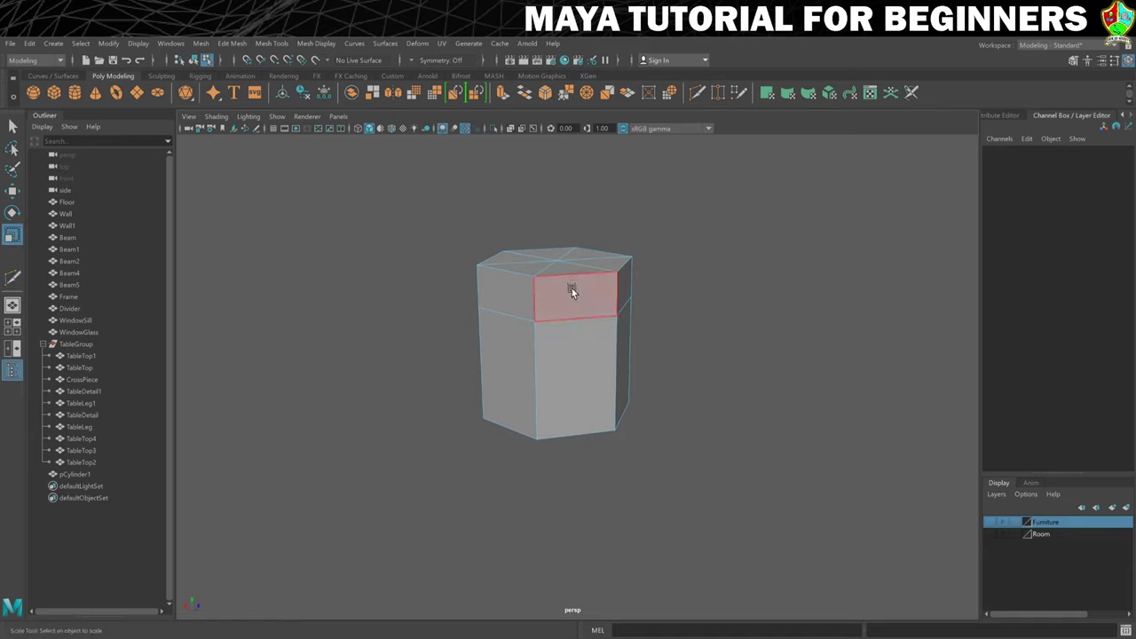
right_click(584, 318)
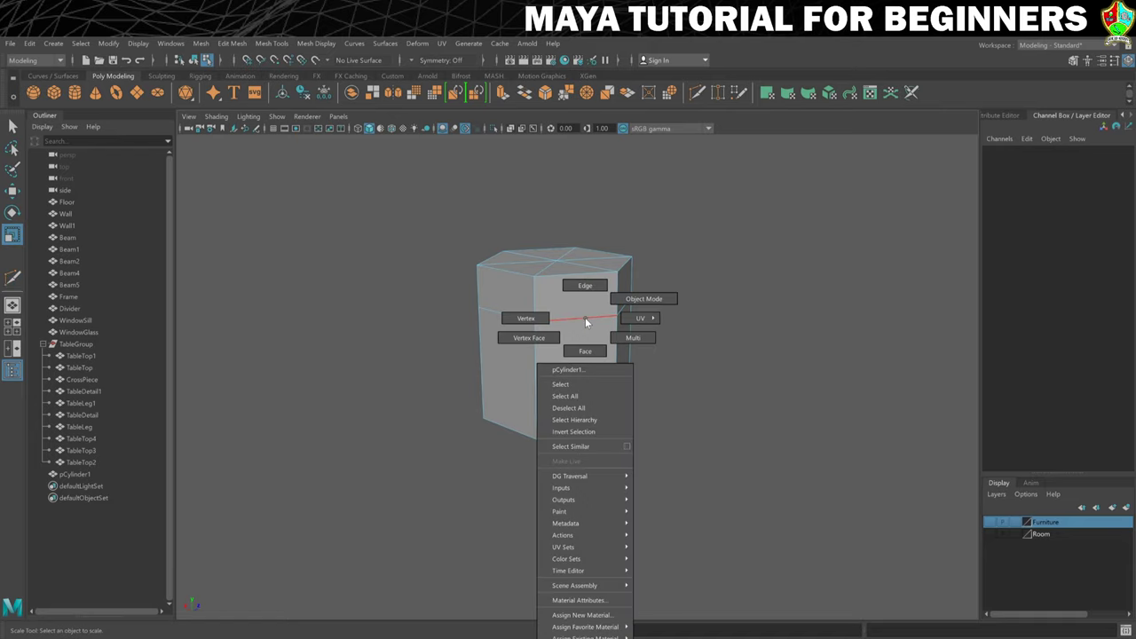
right_click_drag(585, 317, 583, 295)
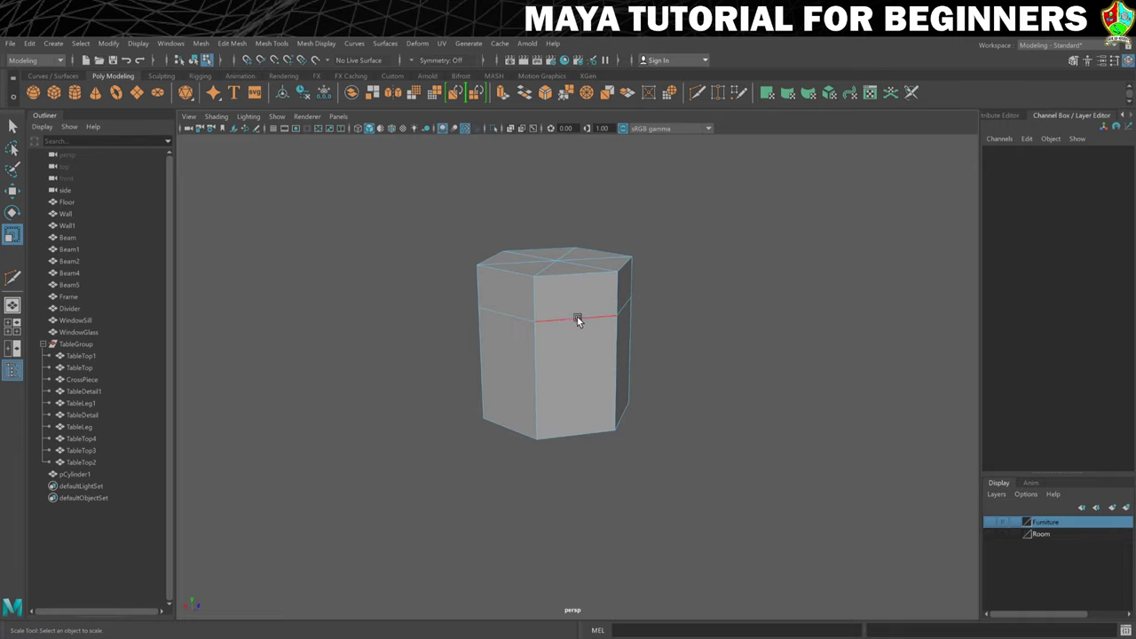
double_click(577, 317)
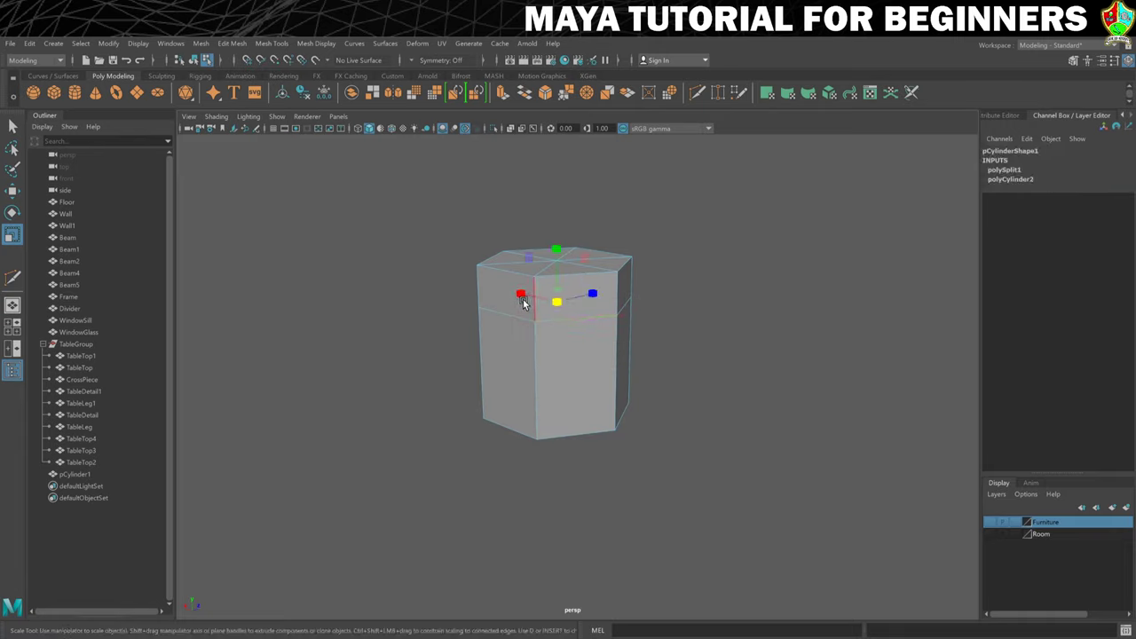
left_click(555, 302)
double_click(601, 275)
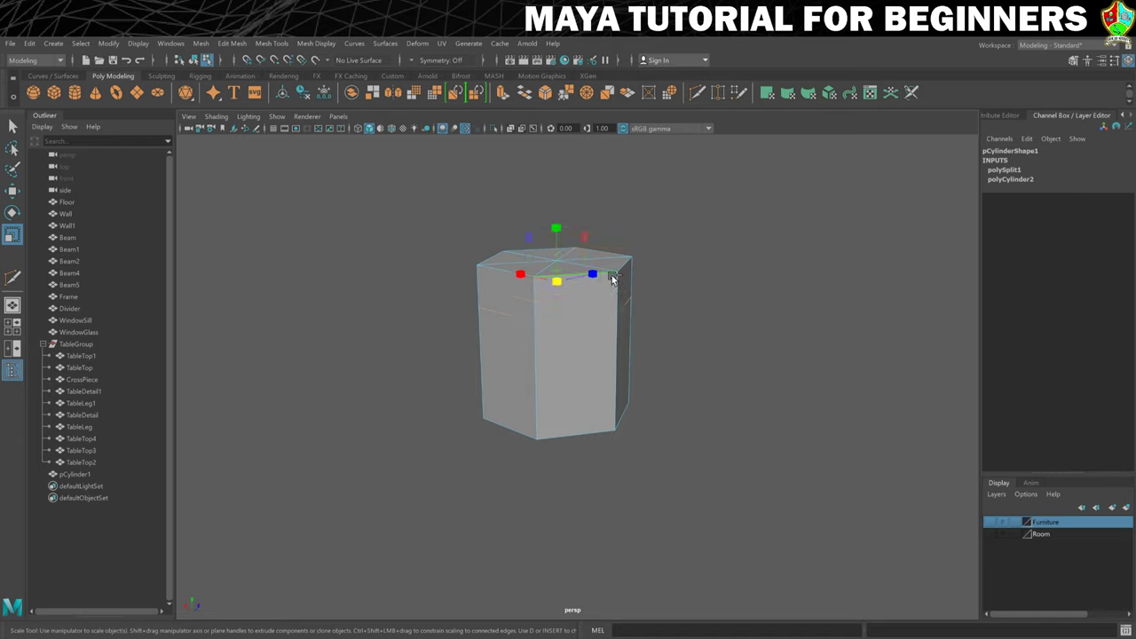
mouse_move(568, 310)
left_mouse_down("alt")
mouse_move(584, 315)
mouse_move(559, 313)
left_mouse_up("alt")
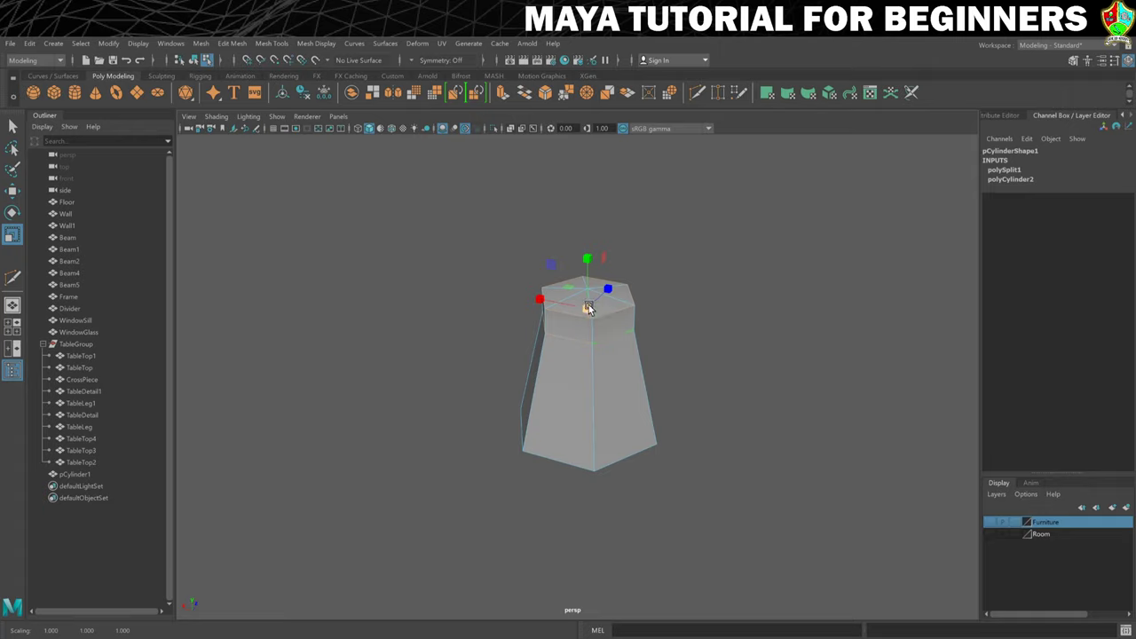
key("ctrl+z")
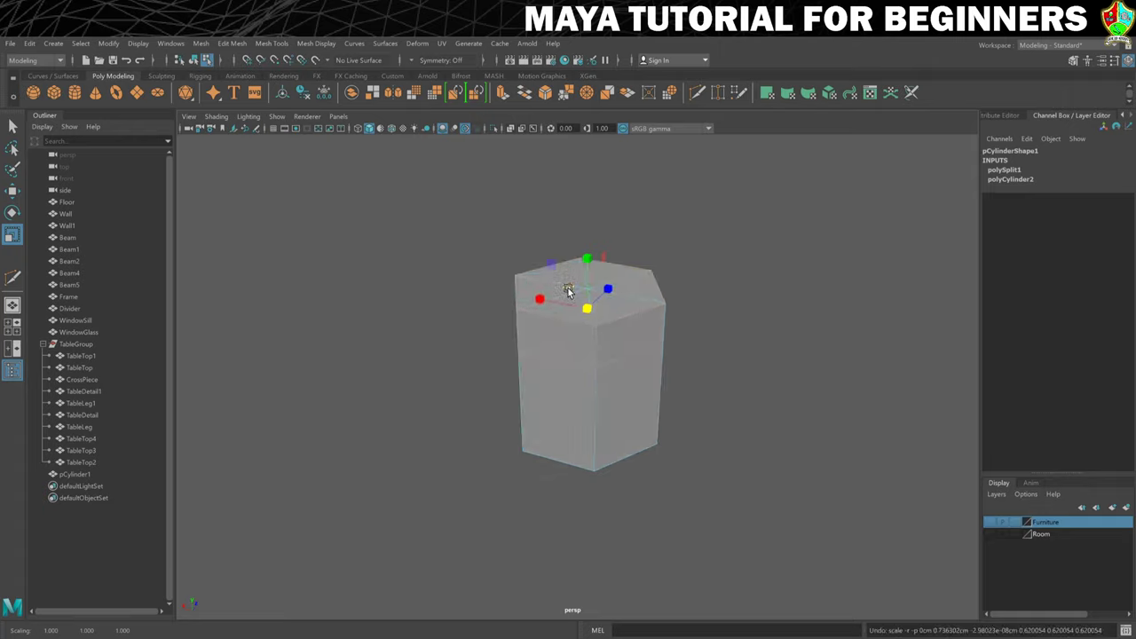
left_click_drag(569, 290, 590, 301)
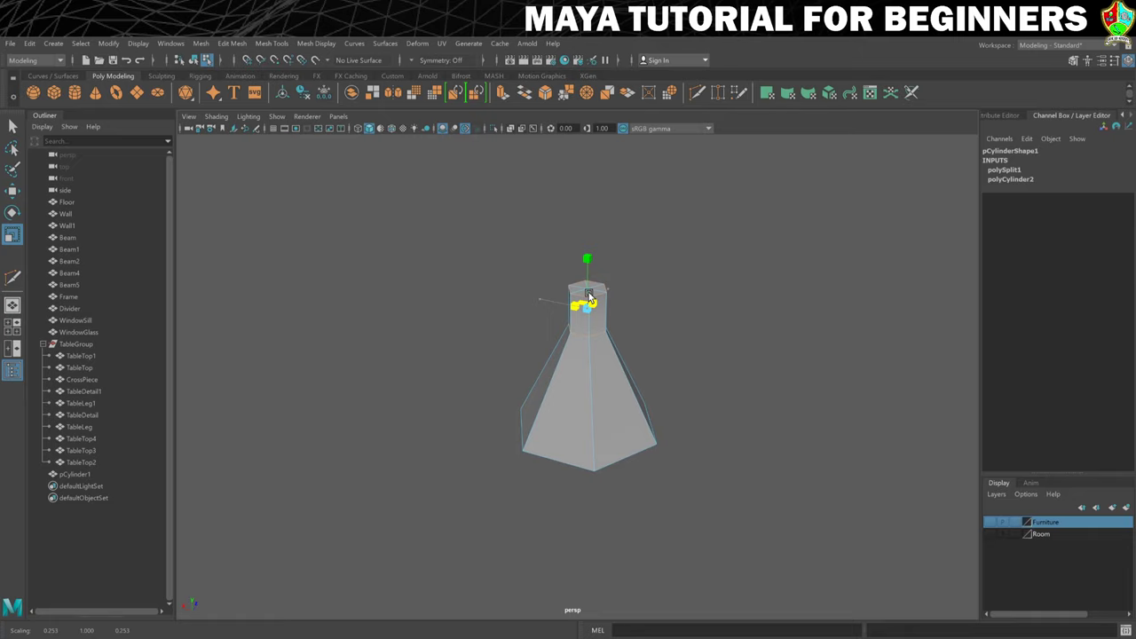
Step: Preview the bottle mesh fully smoothed and return it to the unsmoothed display
left_click_drag(716, 347, 690, 336, "alt")
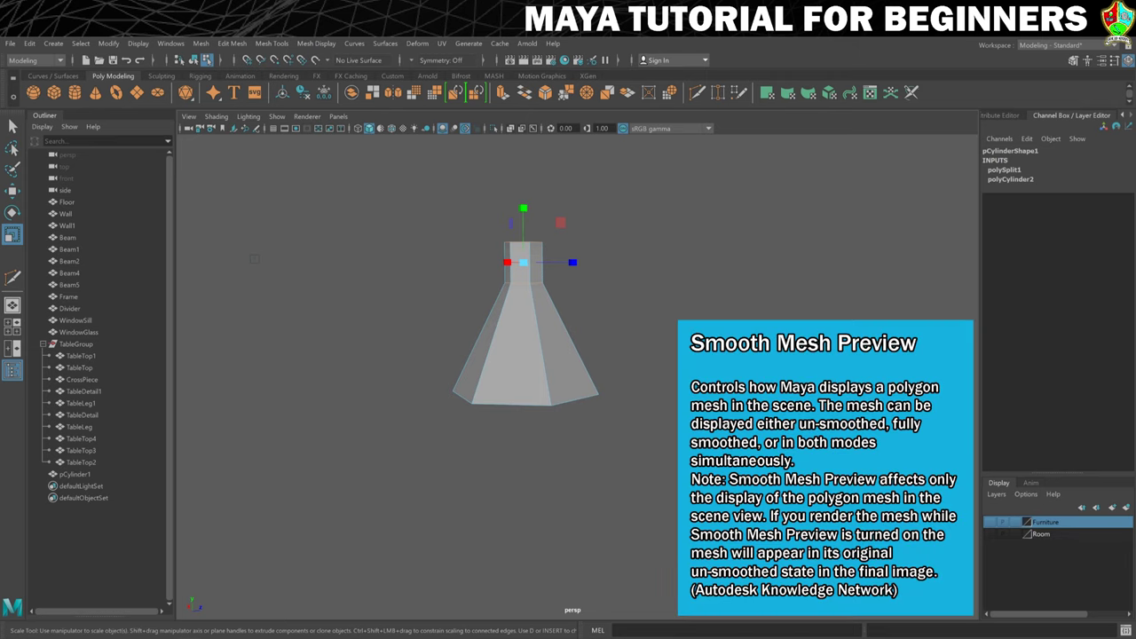
key("3")
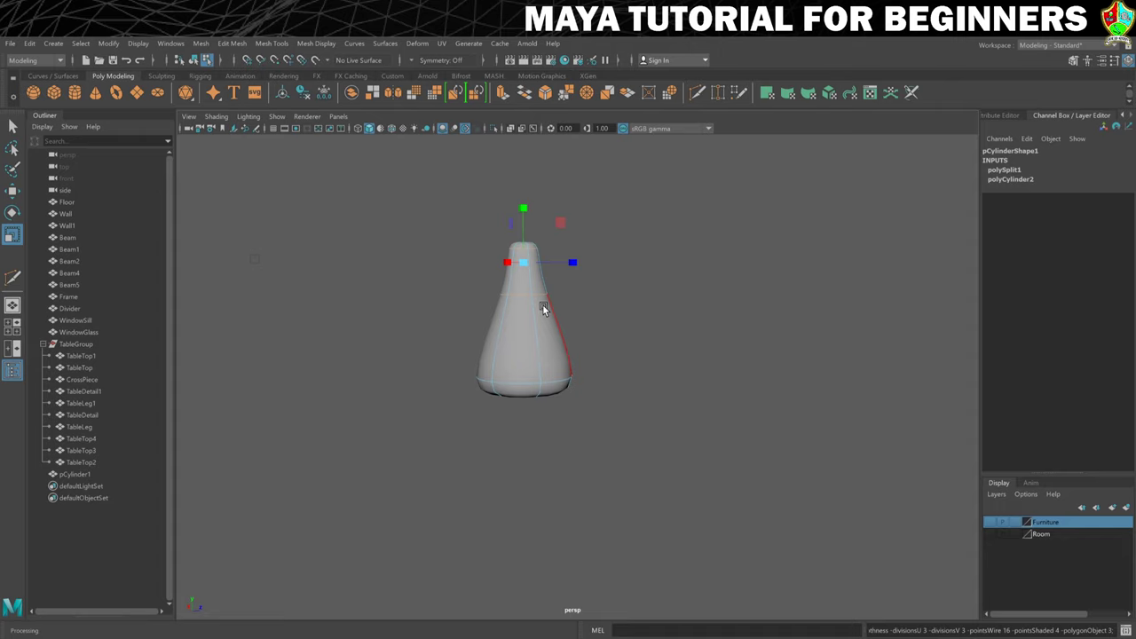
key("1")
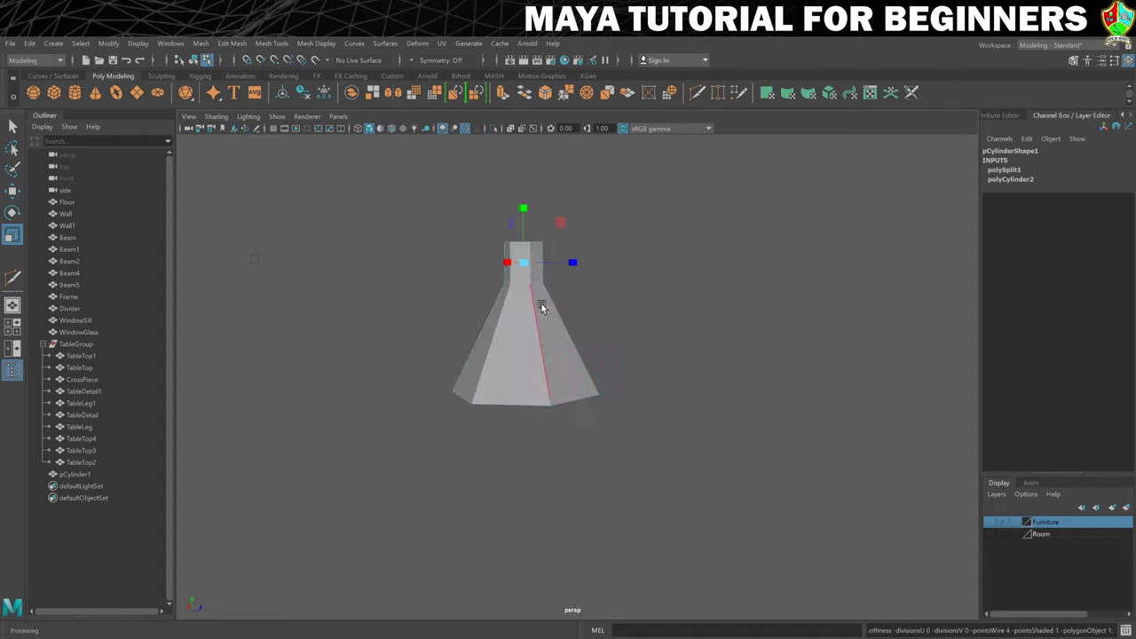
Step: Insert supporting edge loops with Multi-Cut just below the neck's rim and just above the neck's base
left_click(698, 100)
scroll(581, 236, "up", 5)
middle_click_drag(561, 234, 651, 480, "alt")
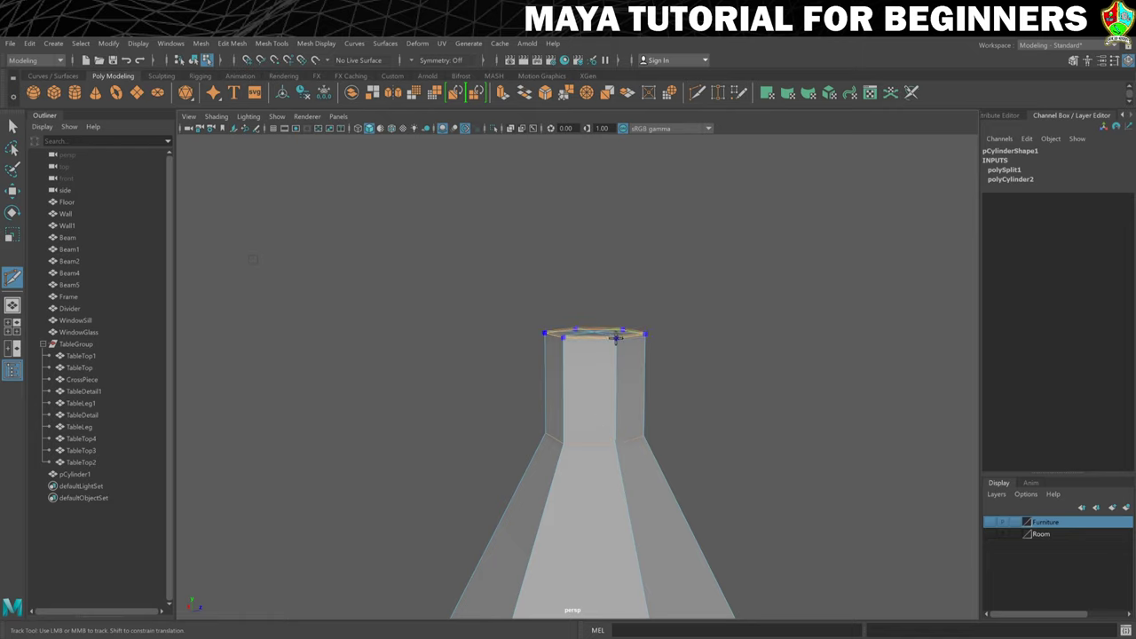
left_click(615, 337)
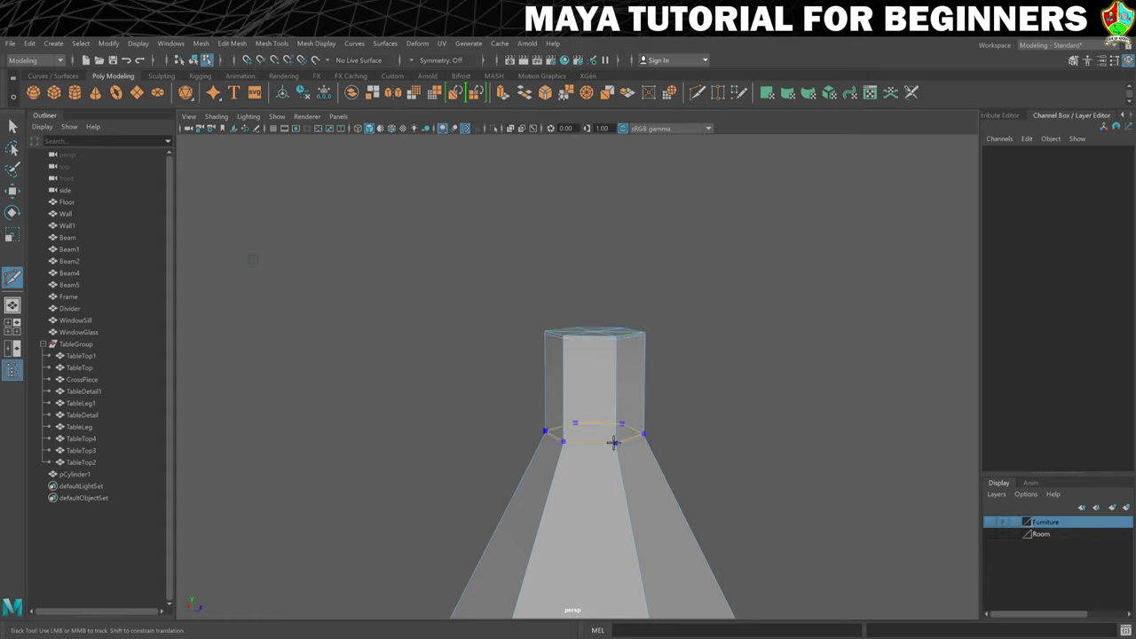
Step: Display the bottle in smooth mesh preview together with its unsmoothed control cage
scroll(690, 411, "down", 4)
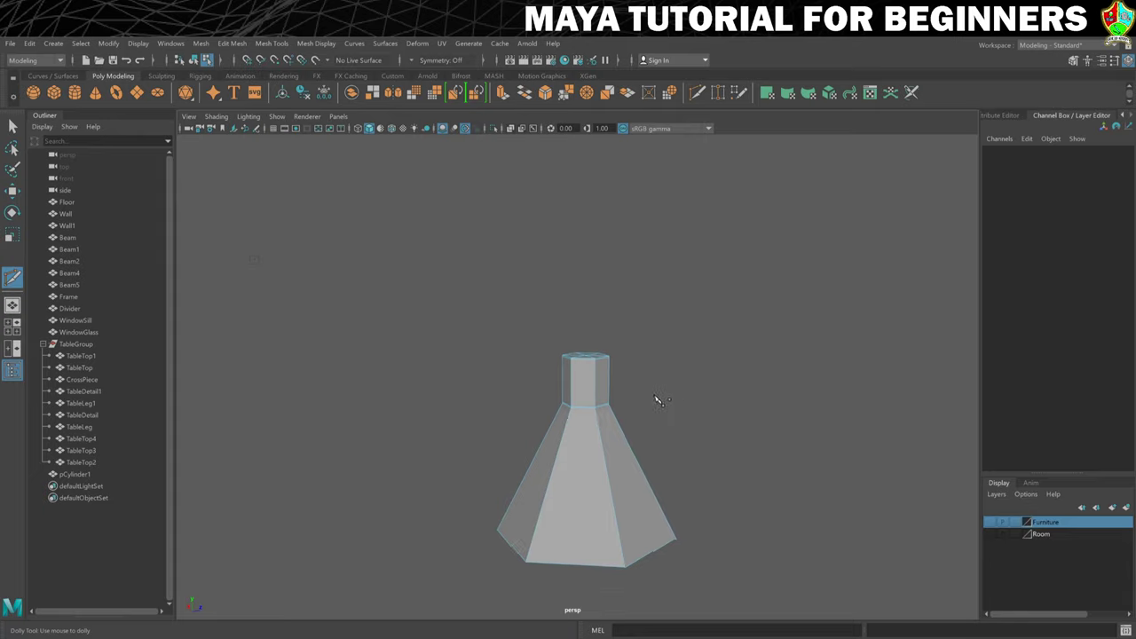
key("3")
left_click_drag(649, 394, 624, 393, "alt")
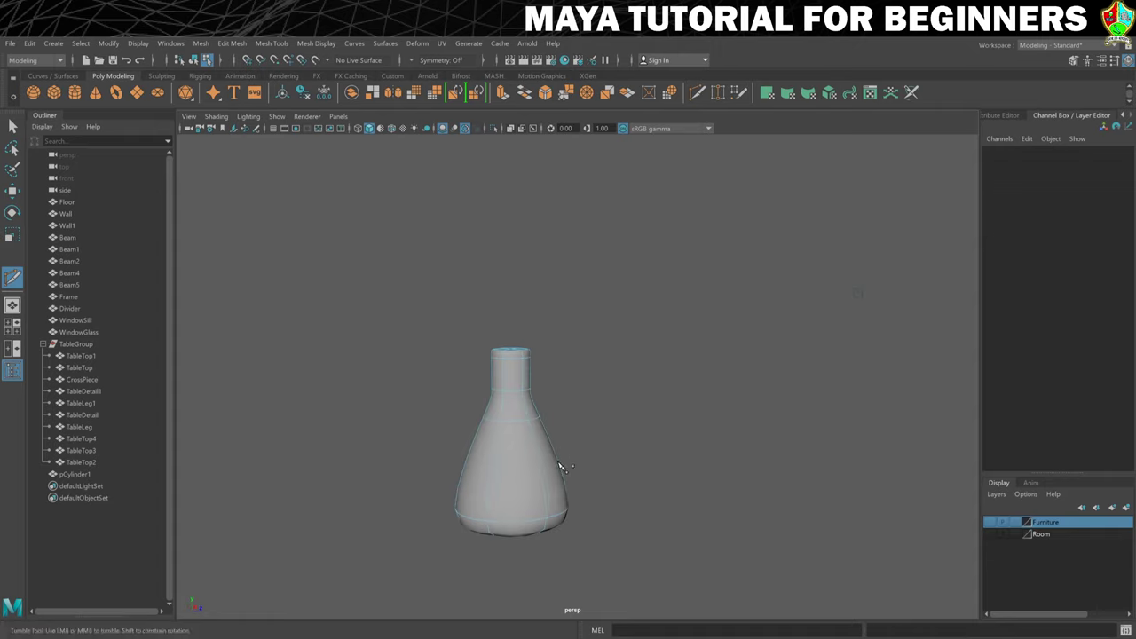
middle_click_drag(525, 423, 651, 332, "alt")
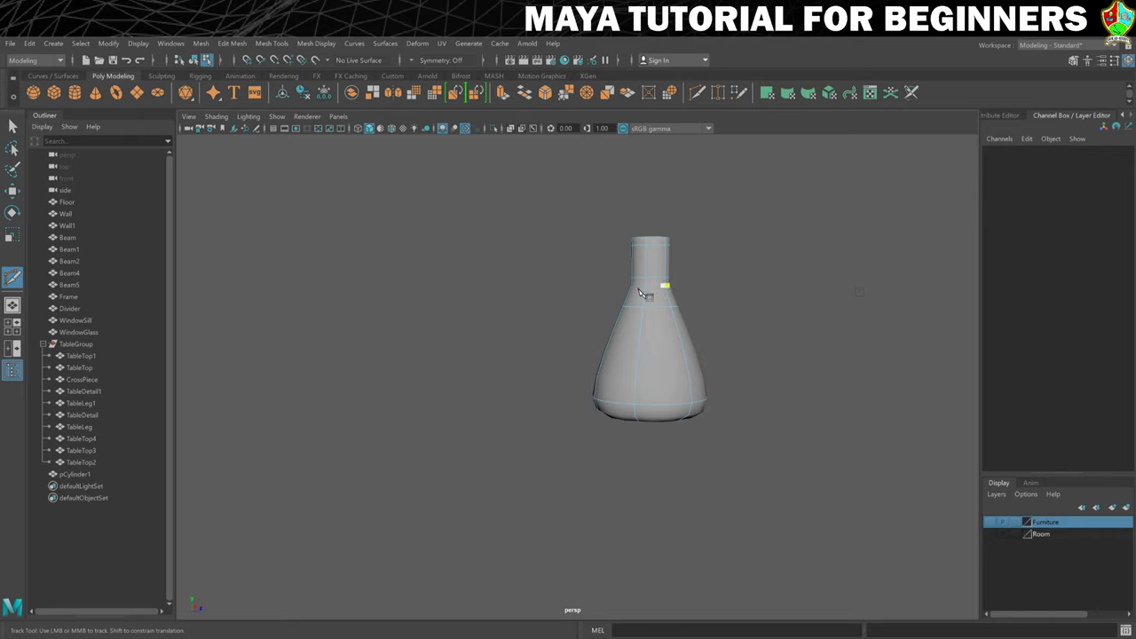
left_click(666, 286)
key("BackSpace")
key("2")
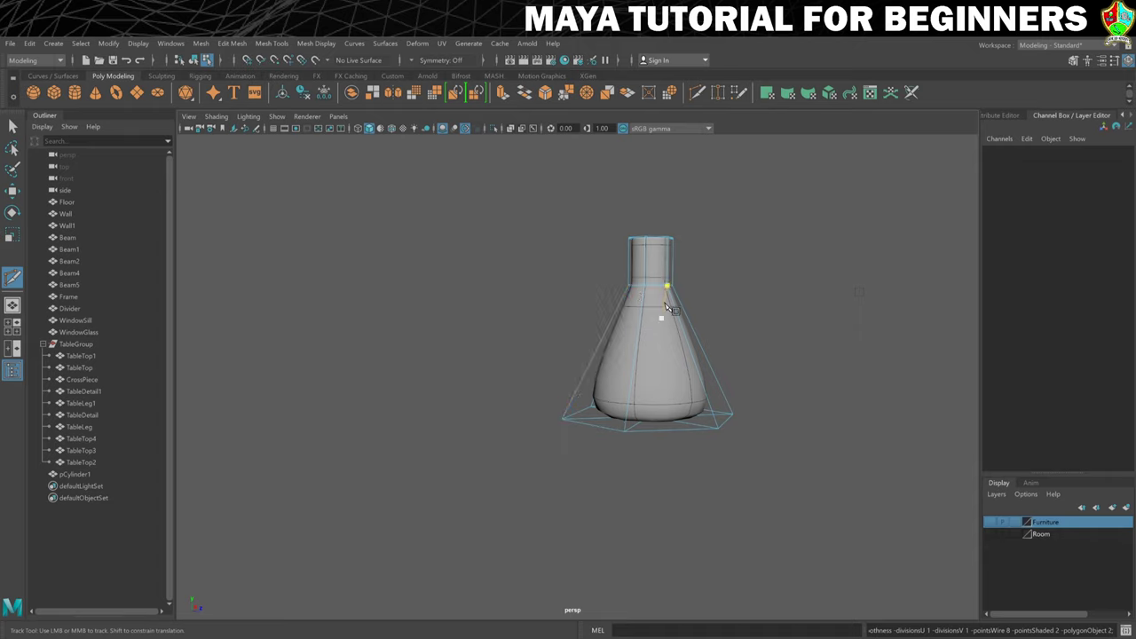
Step: Insert an edge loop around the middle of the bottle's sloping body and scale it outward to about the base's width
key("ctrl")
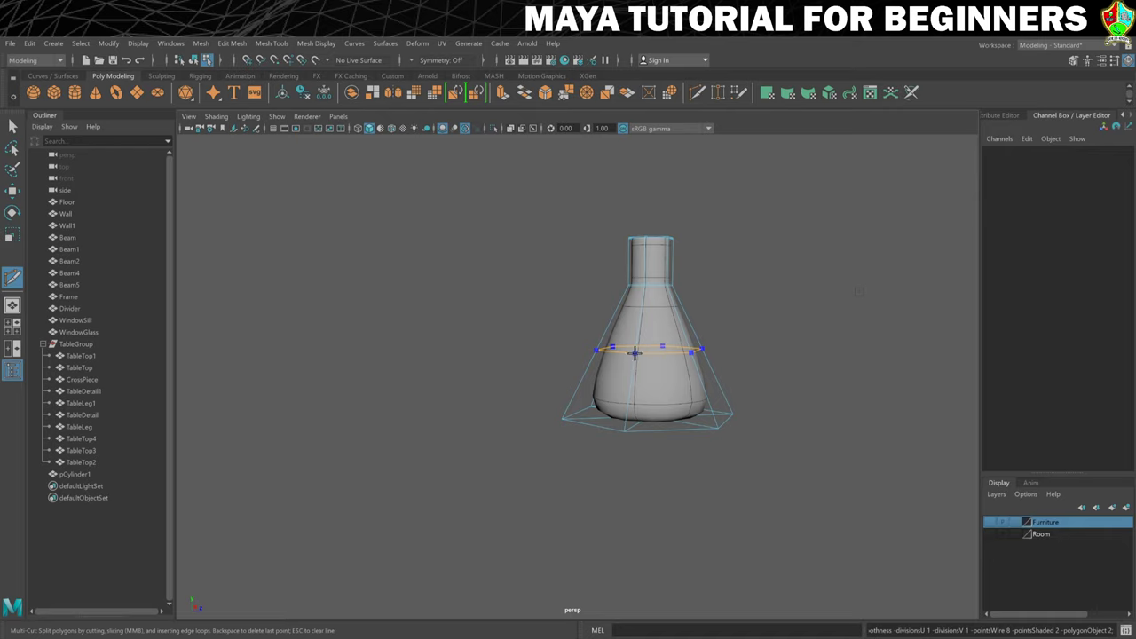
left_click(635, 352)
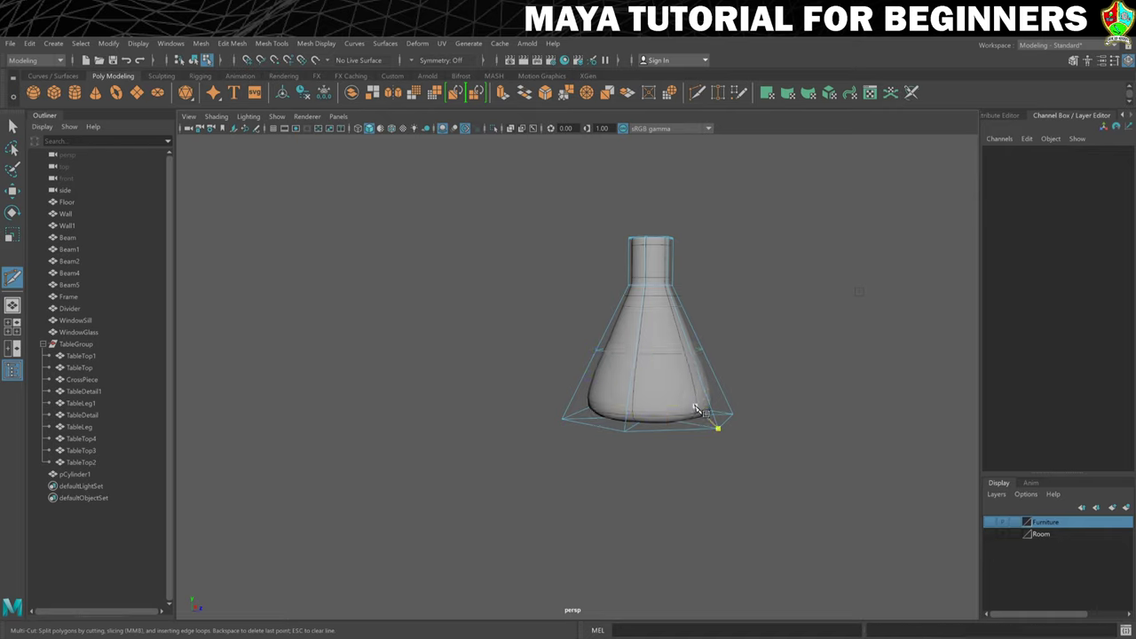
key("r")
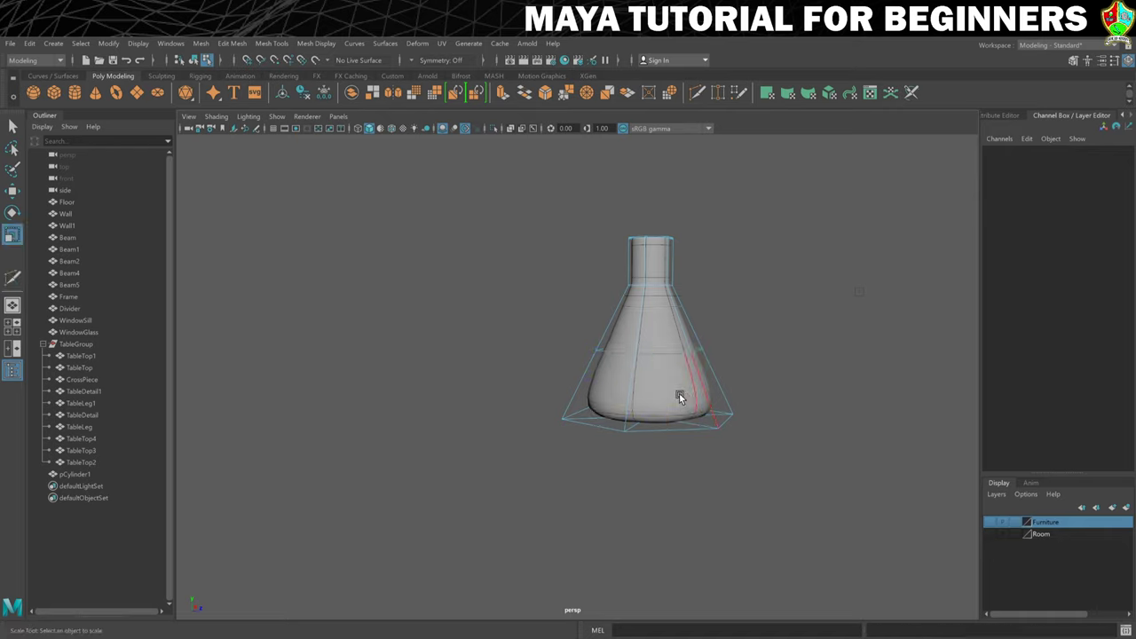
left_click(657, 352)
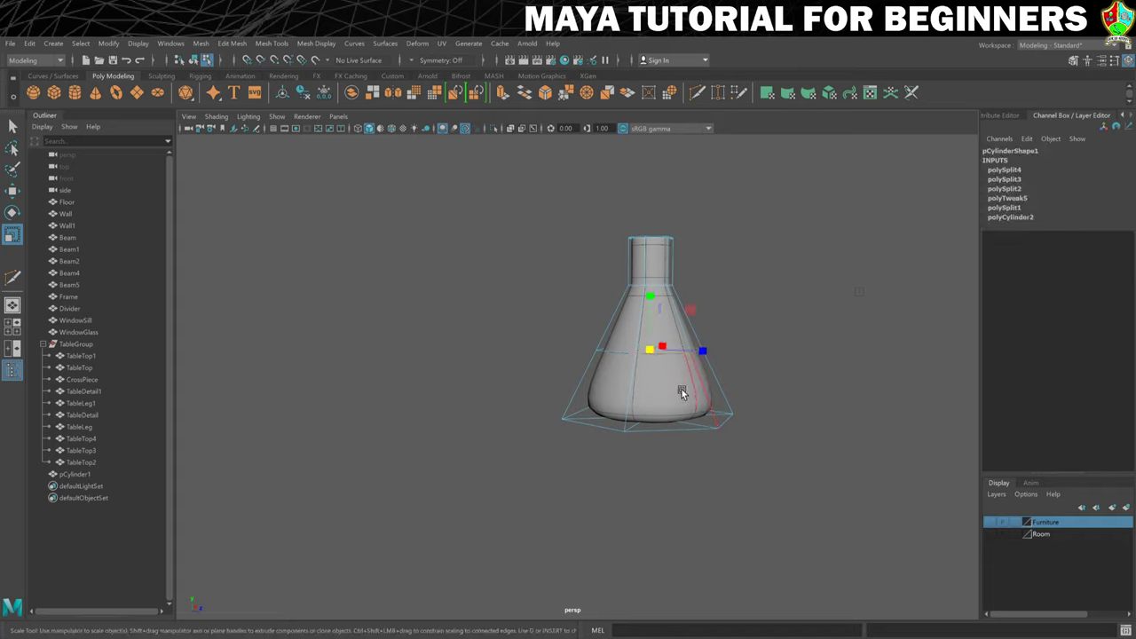
left_click_drag(649, 351, 696, 344)
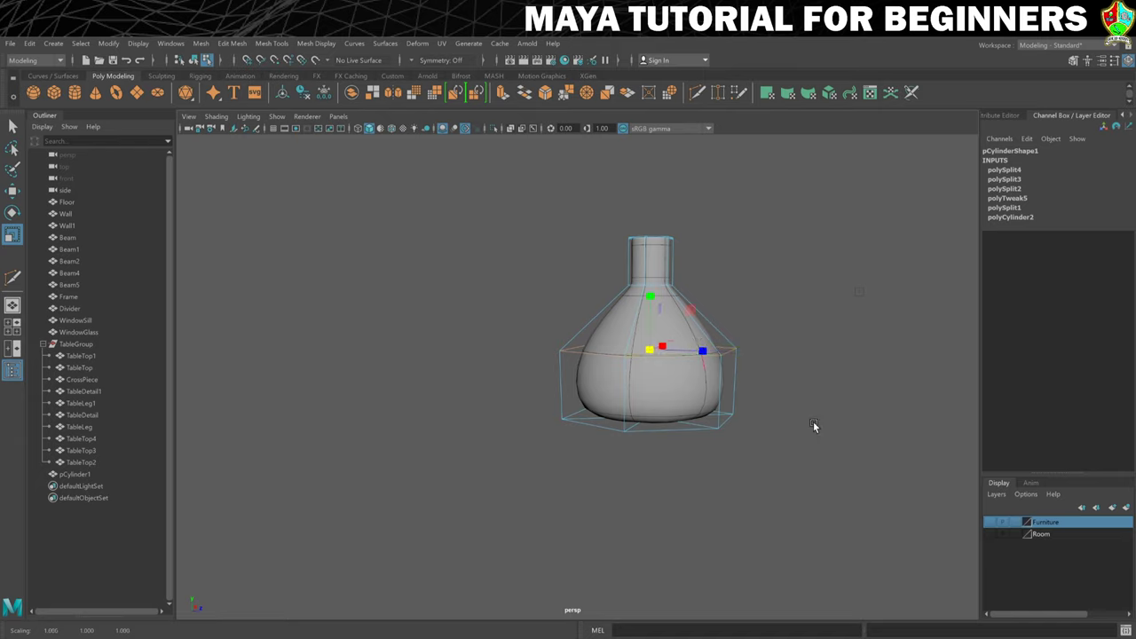
Step: Scale the bottle's base edge loop inward to narrow the bottom, and widen the middle edge loop slightly
double_click(669, 428)
left_click_drag(649, 422, 604, 411)
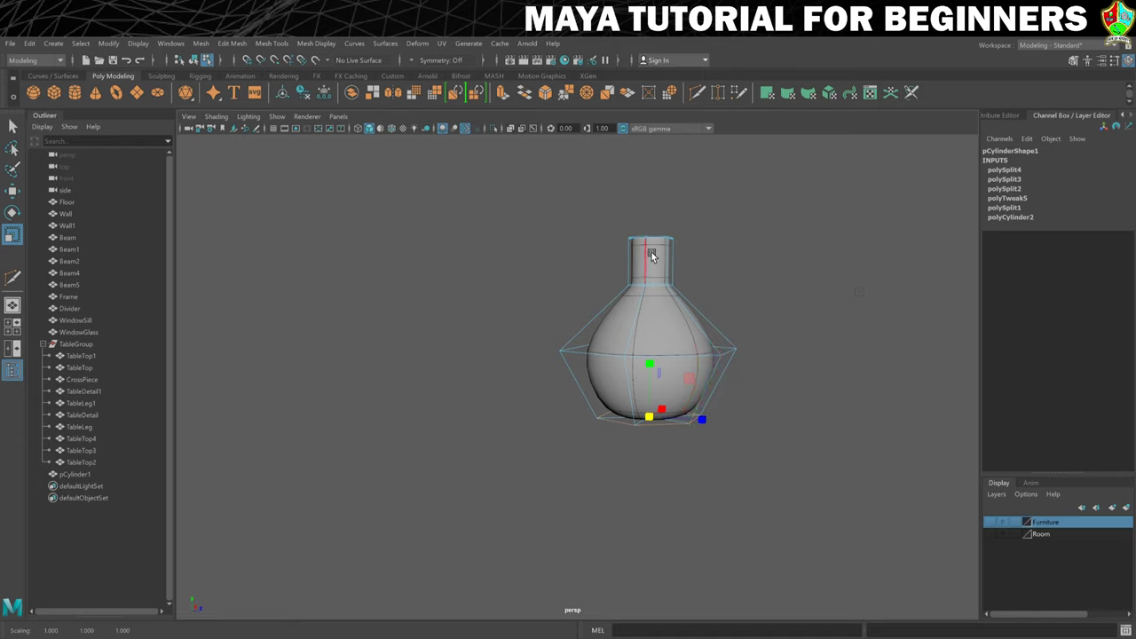
double_click(706, 359)
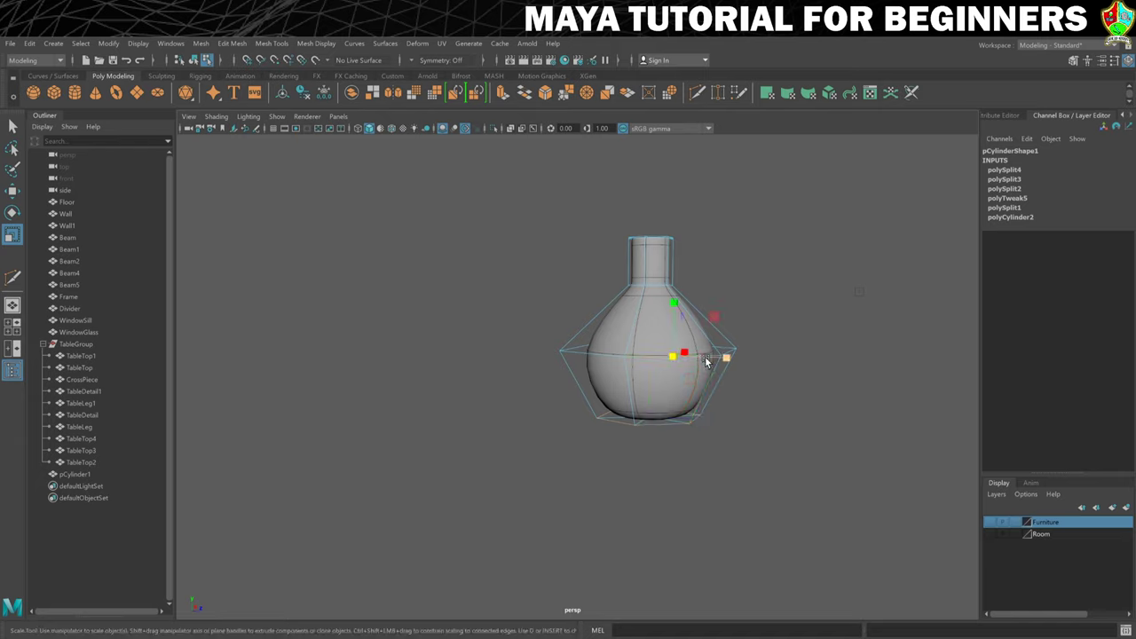
left_click_drag(645, 359, 661, 349)
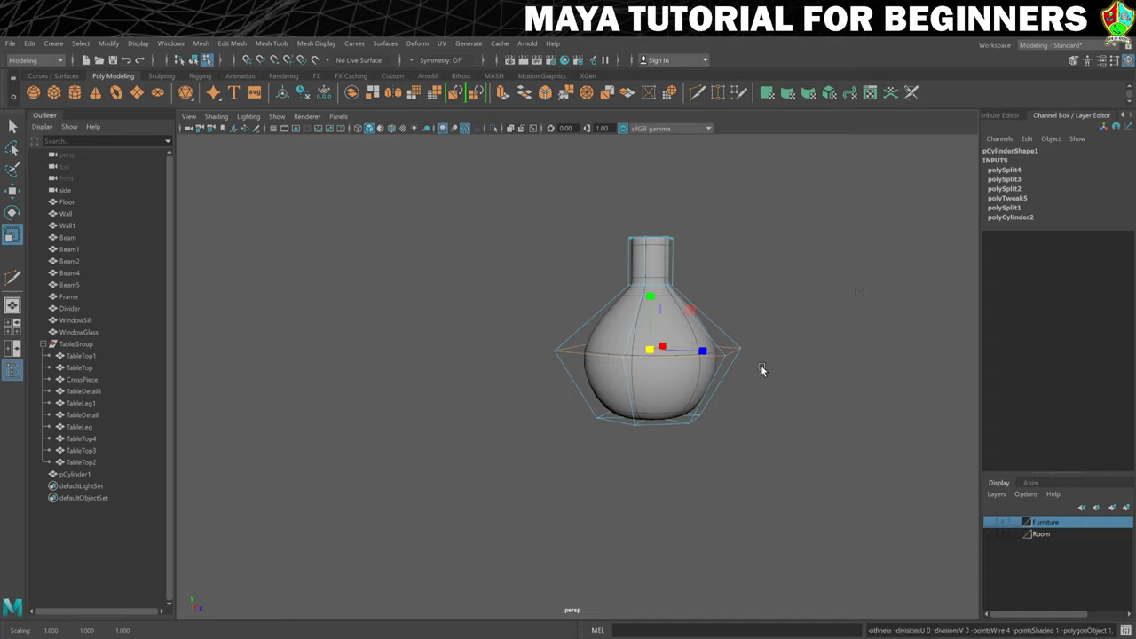
Step: Return the bottle to the unsmoothed display and switch it to face selection
key("1")
mouse_move(738, 358)
left_mouse_down("alt")
mouse_move(719, 370)
mouse_move(623, 356)
mouse_move(753, 373)
mouse_move(716, 364)
left_mouse_up("alt")
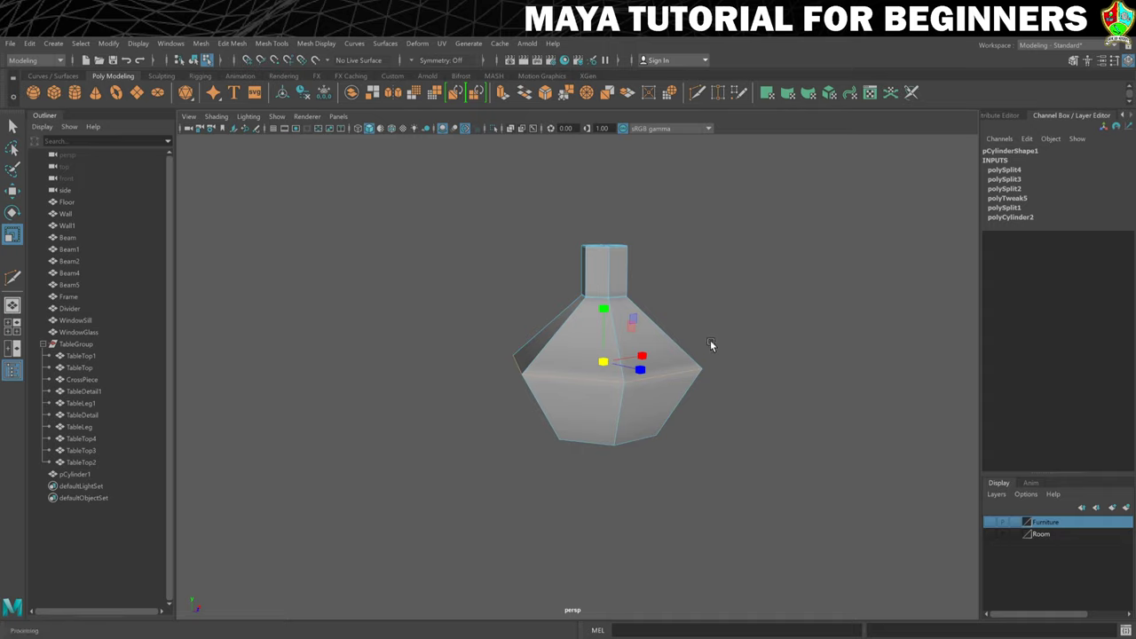
mouse_move(665, 364)
left_mouse_down("alt")
mouse_move(636, 368)
mouse_move(684, 380)
mouse_move(674, 358)
mouse_move(672, 369)
left_mouse_up("alt")
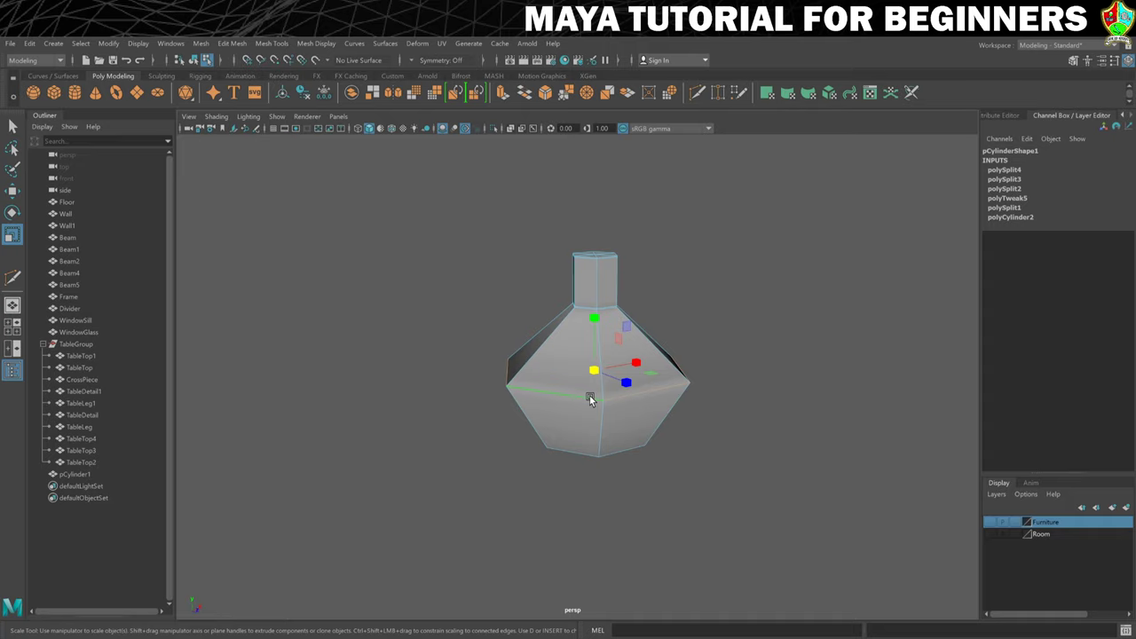
right_click(600, 281)
right_click_drag(600, 280, 601, 314)
key("q")
left_click_drag(612, 295, 616, 316, "alt")
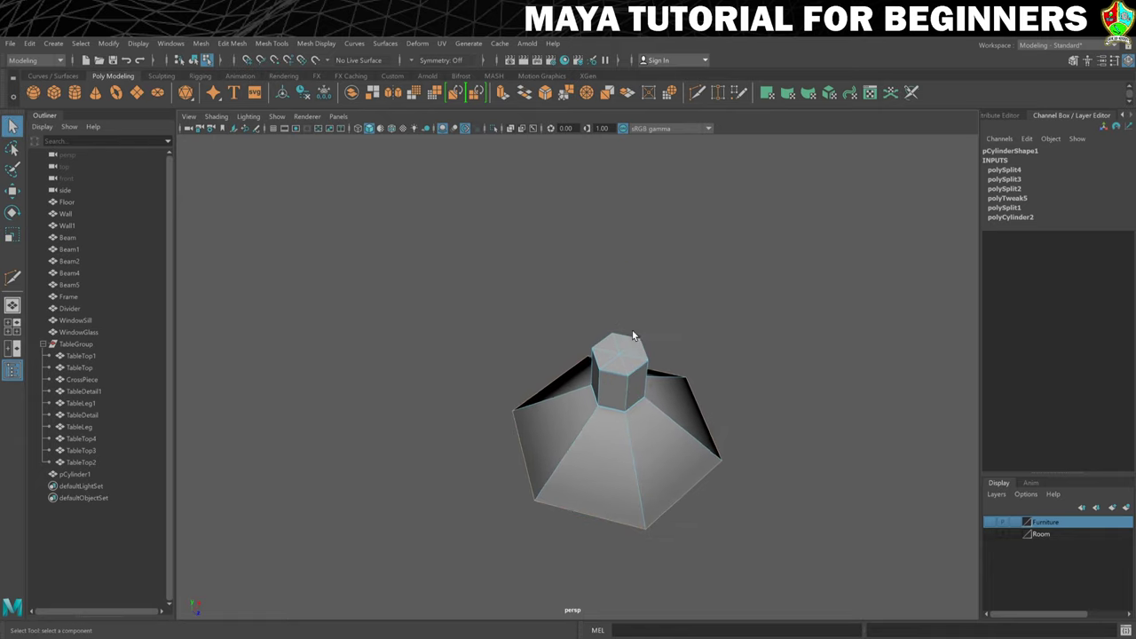
Step: Select all the triangular faces capping the neck and delete them to open the bottle
scroll(639, 324, "up", 3)
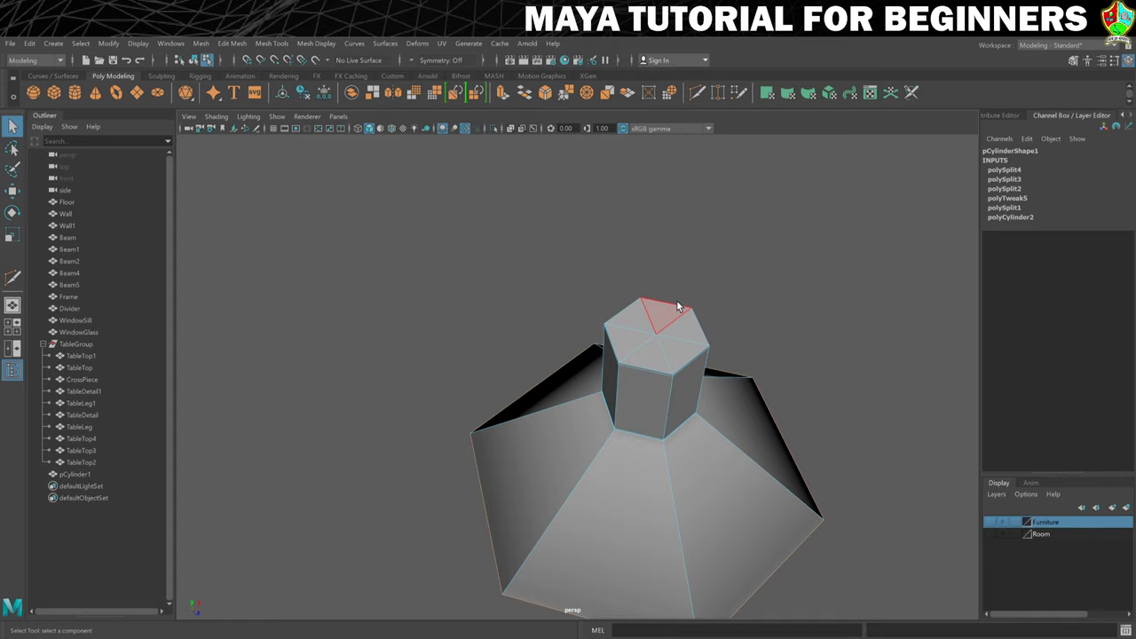
scroll(673, 308, "up", 2)
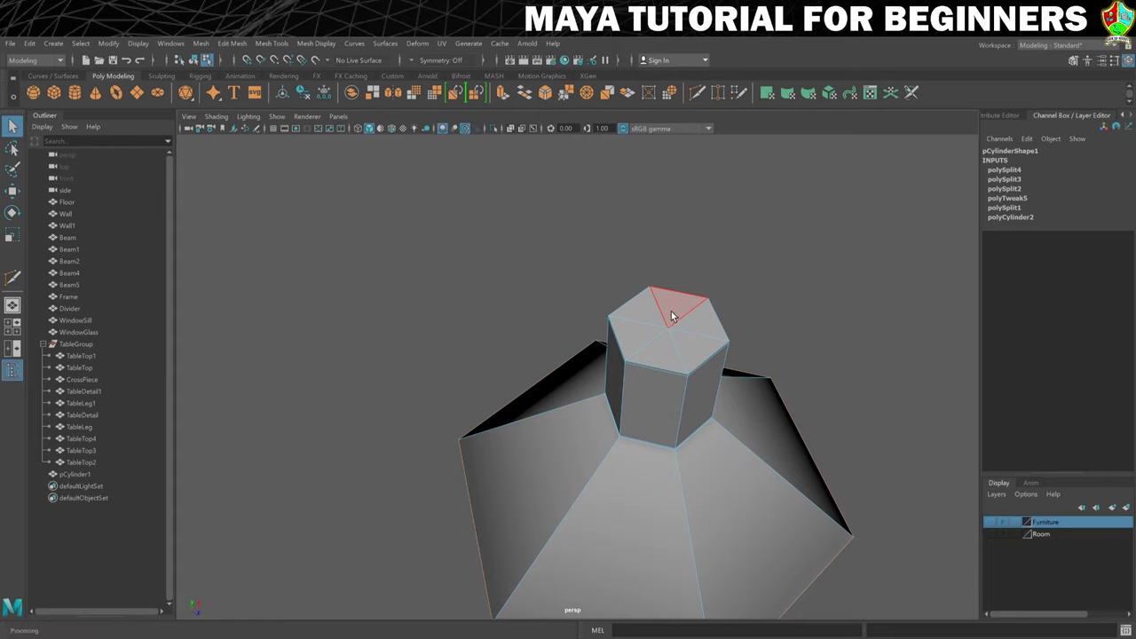
left_click(686, 347)
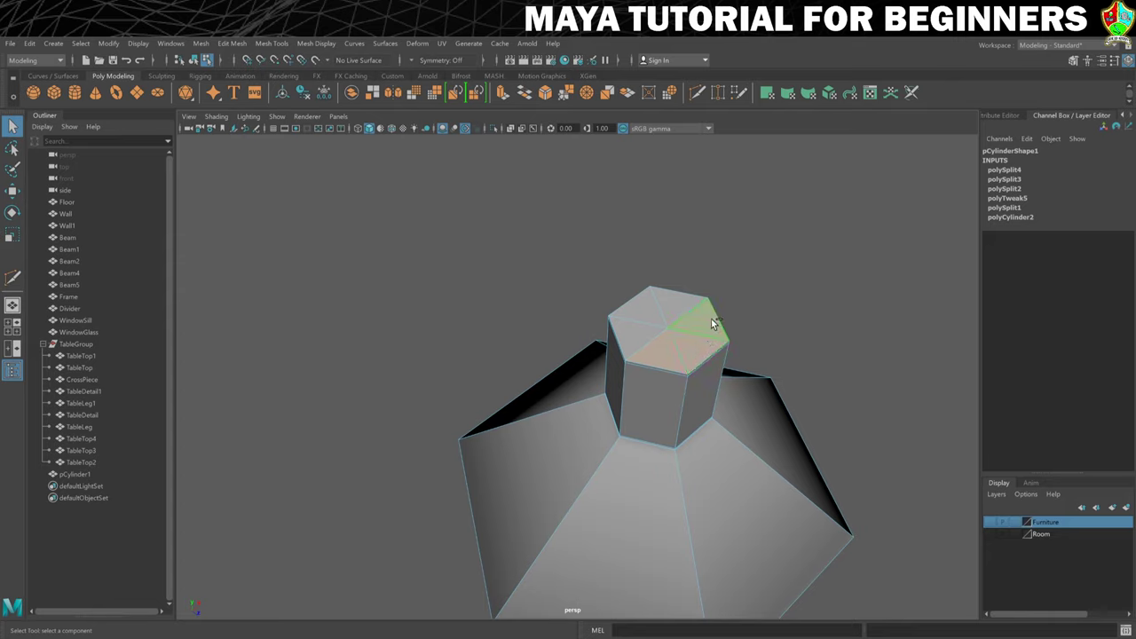
left_click(678, 250)
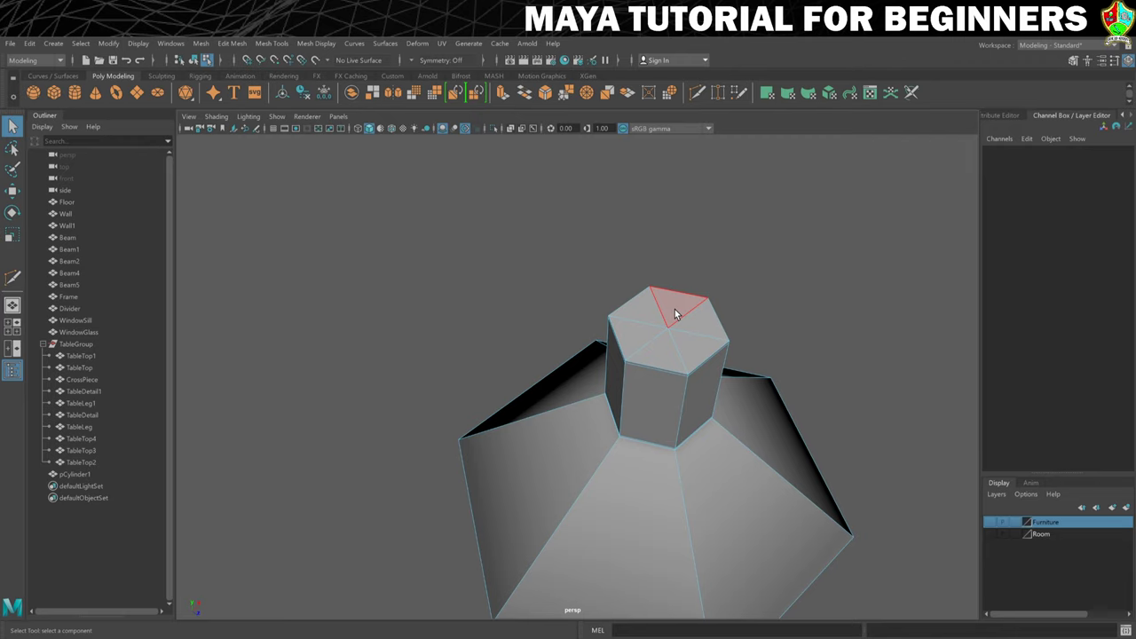
key("Tab")
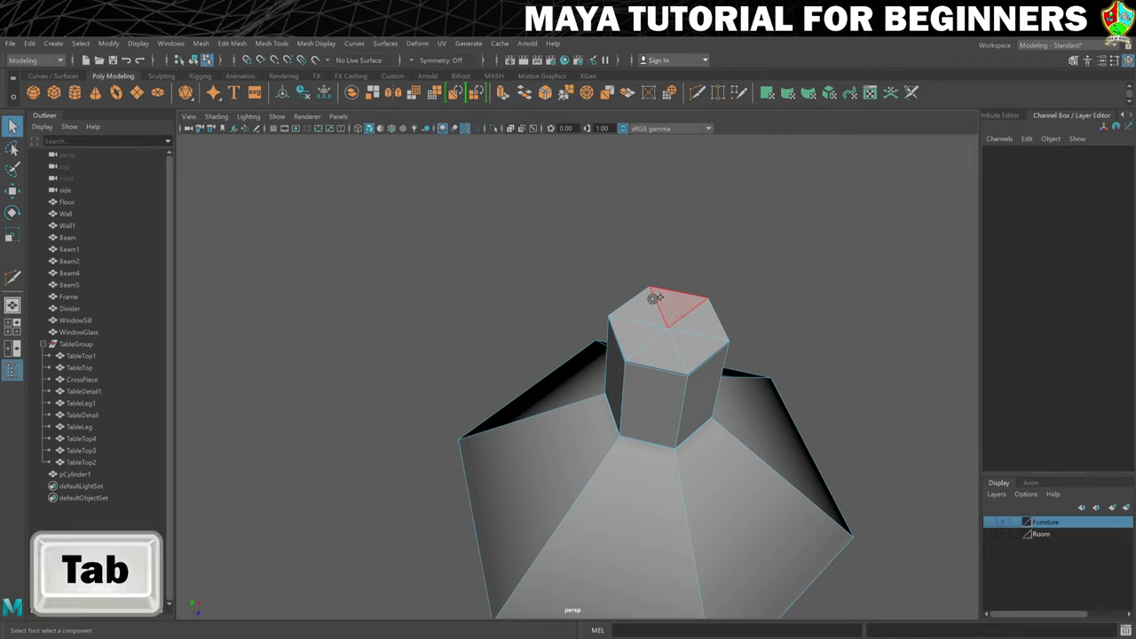
mouse_move(700, 323)
left_mouse_down()
mouse_move(629, 318)
mouse_move(653, 345)
mouse_move(687, 343)
left_mouse_up()
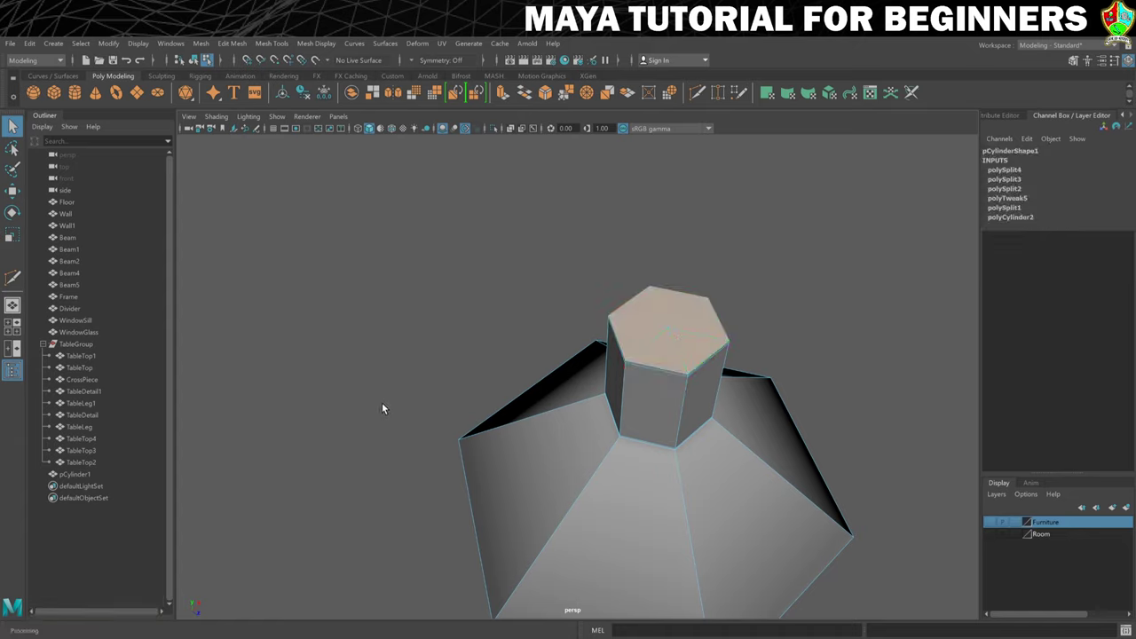
scroll(385, 404, "down", 4)
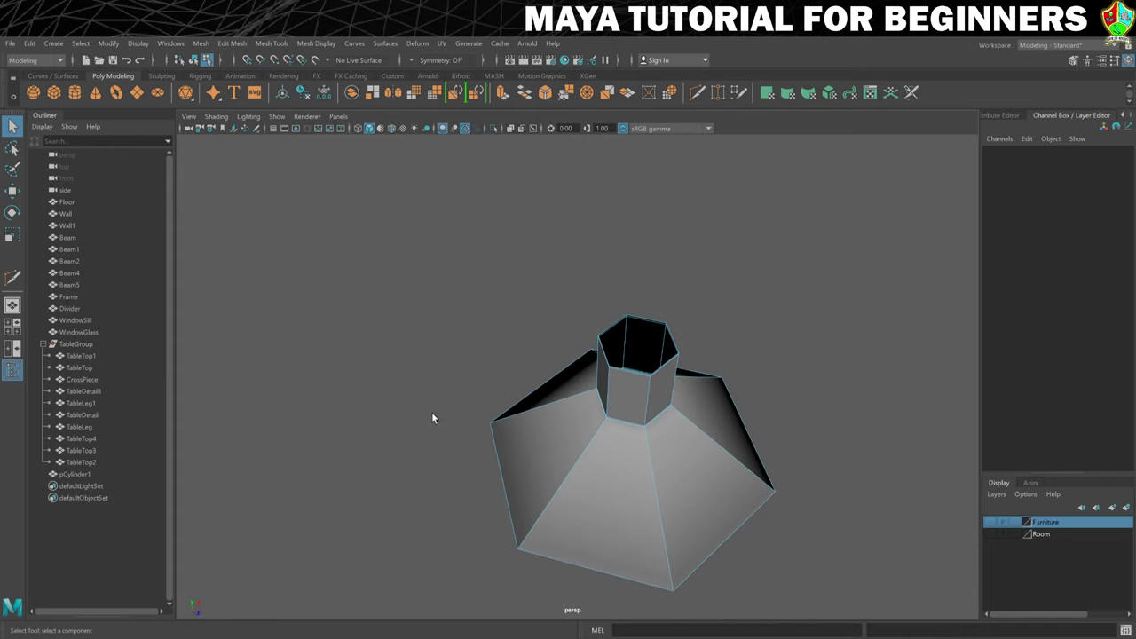
Step: Return to object mode and apply the Mesh Smooth operation to the whole bottle
left_click_drag(430, 417, 439, 396, "alt")
right_click_drag(657, 321, 697, 311)
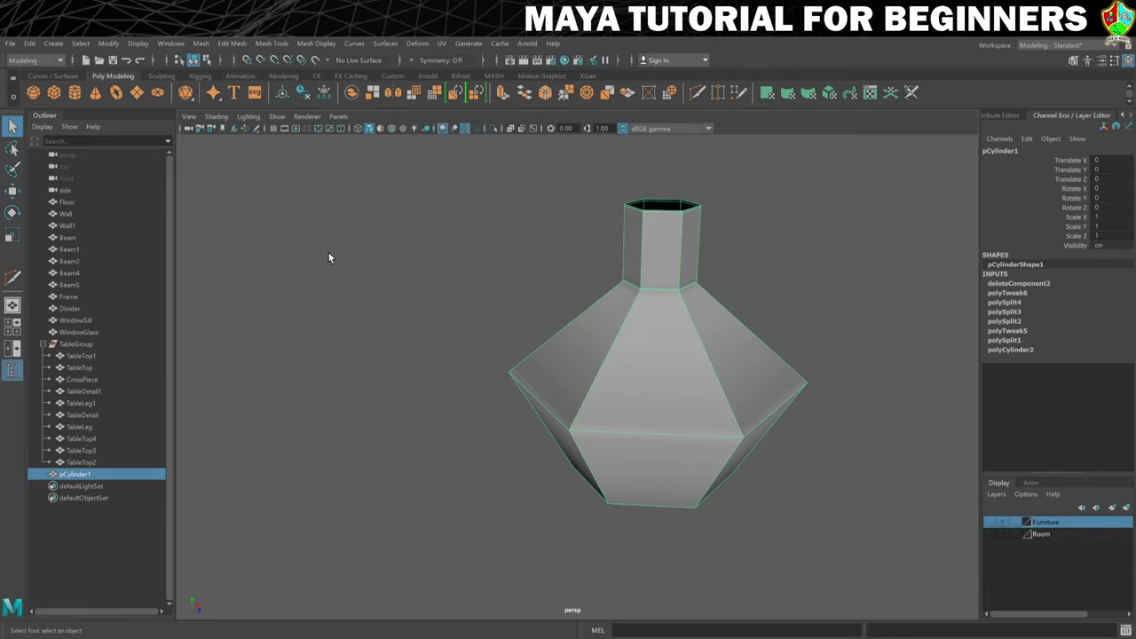
left_click(200, 43)
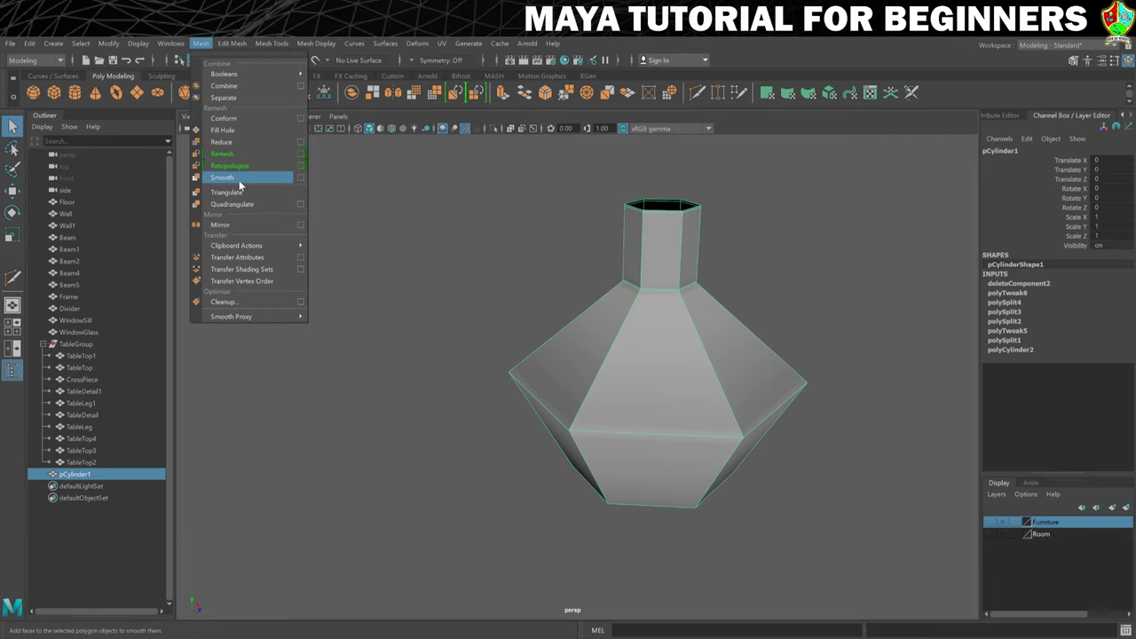
left_click(223, 177)
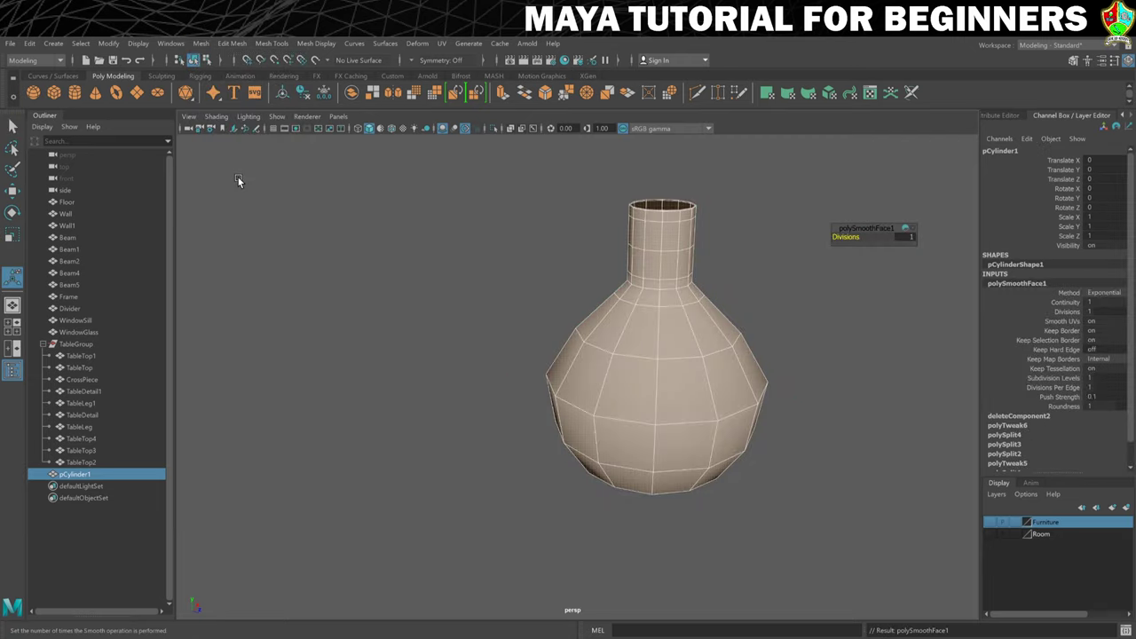
Step: Set the smooth operation's divisions to 2 and return to object mode
left_click_drag(640, 281, 641, 316, "alt")
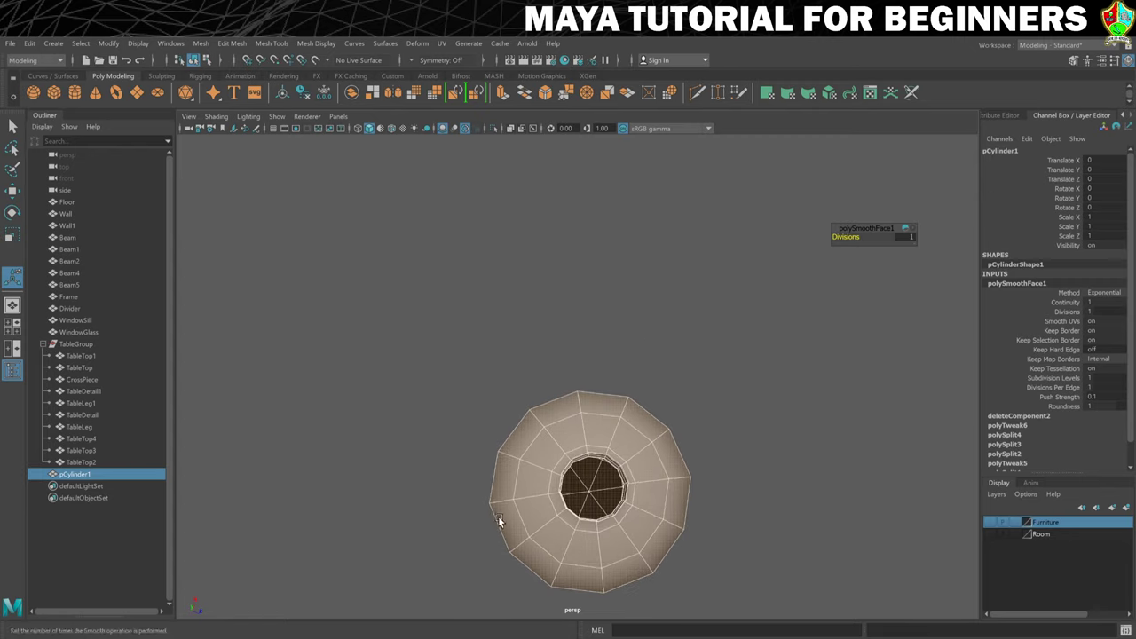
left_click_drag(579, 423, 603, 426, "alt")
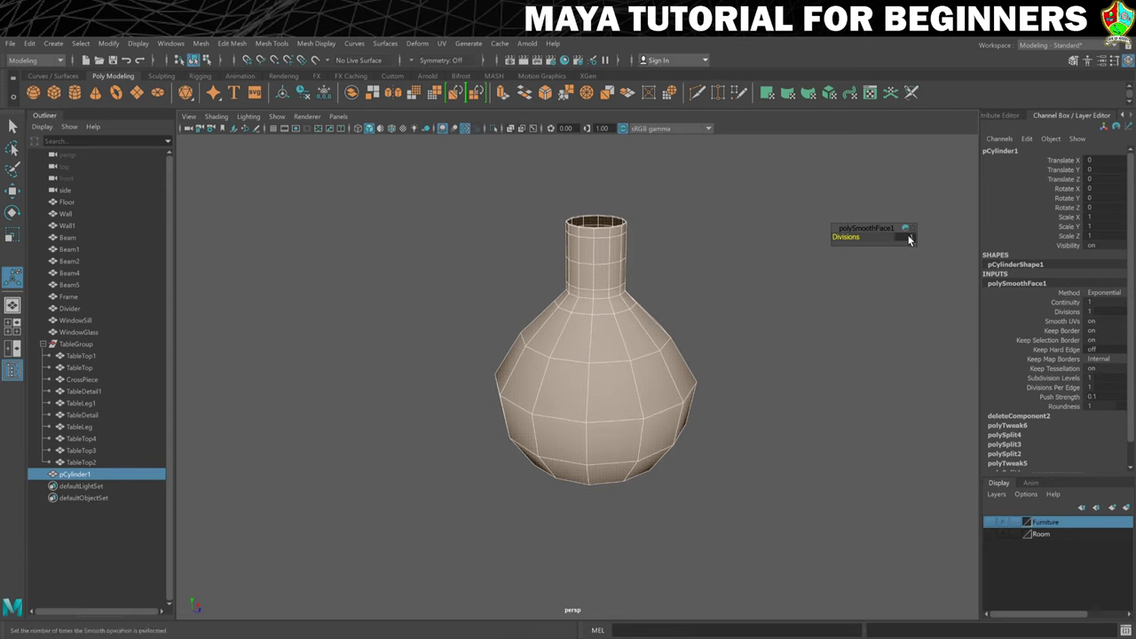
left_click_drag(842, 236, 847, 236)
left_click_drag(645, 303, 578, 266, "alt")
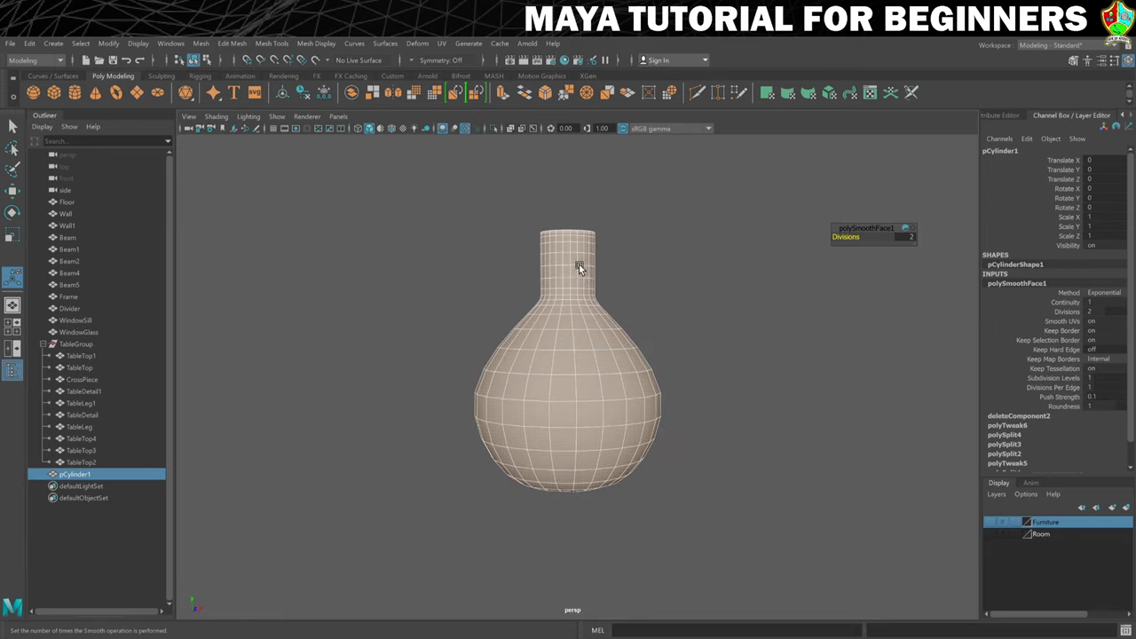
right_click_drag(562, 299, 591, 287)
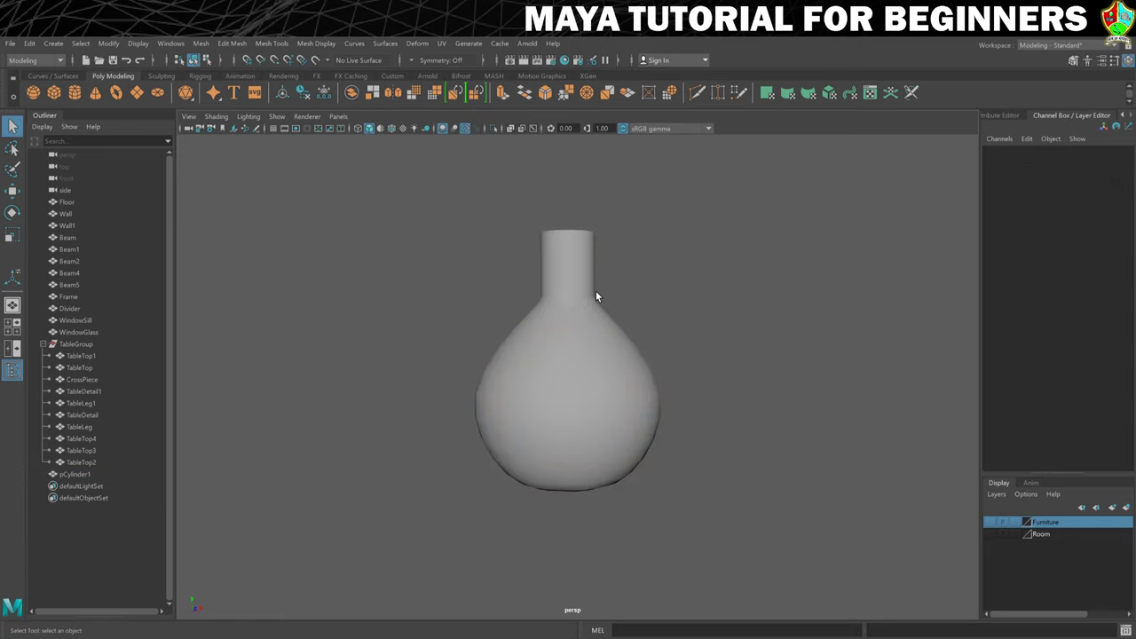
Step: Select the smoothed bottle and rename it as FlaskGlass
left_click(593, 289)
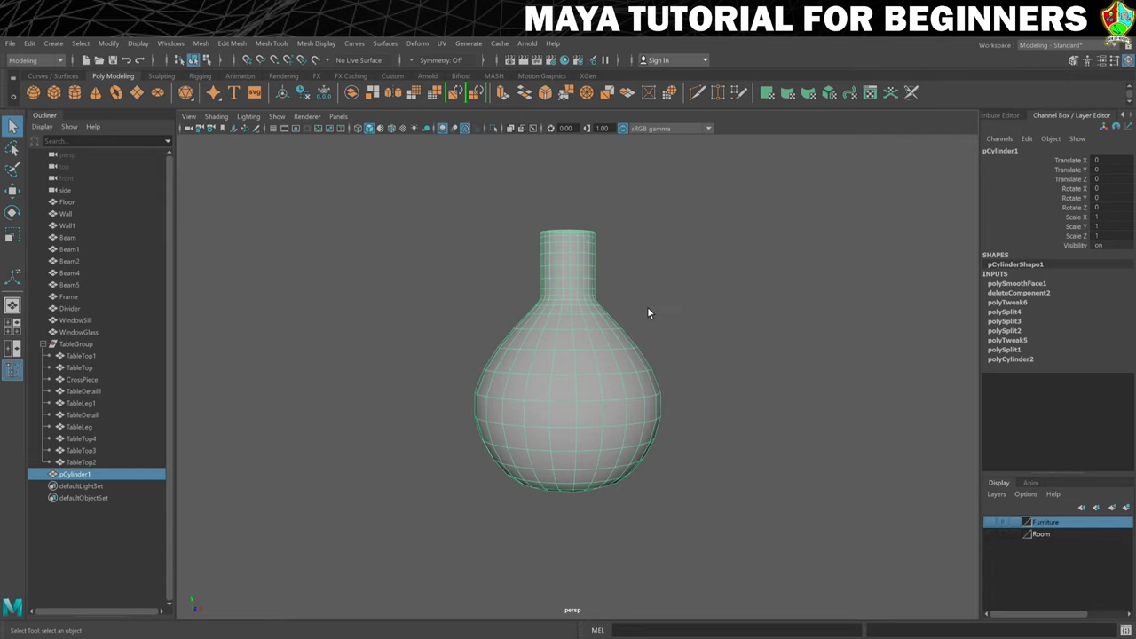
double_click(998, 151)
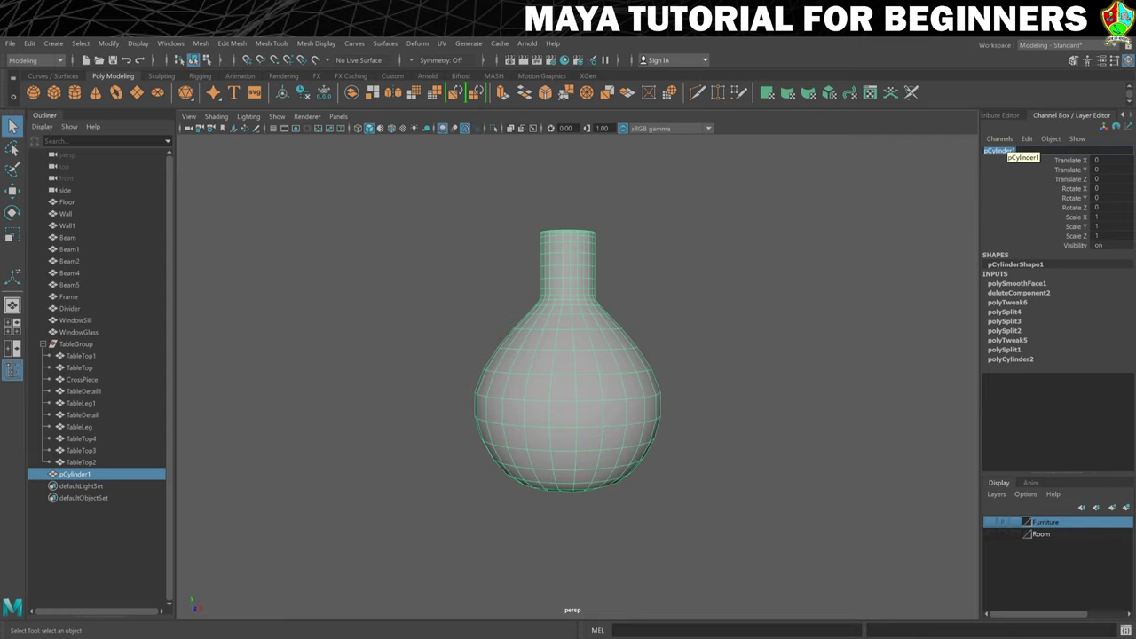
type("FlaskGlass")
key("Return")
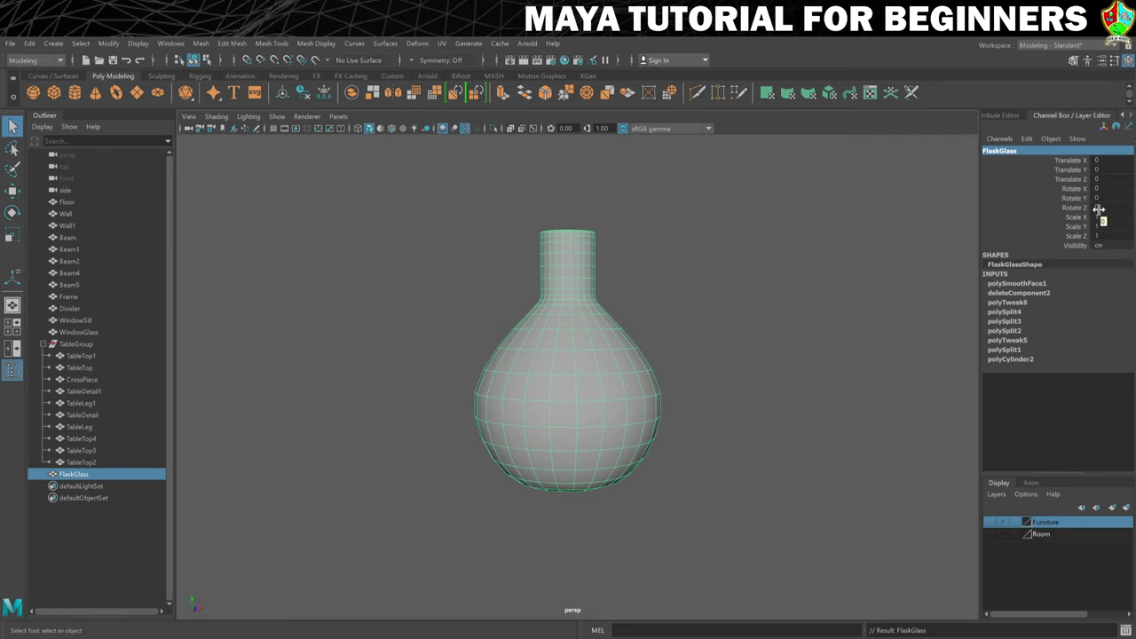
Step: Move the flask about 0.391 along X and freeze its transformations
key("w")
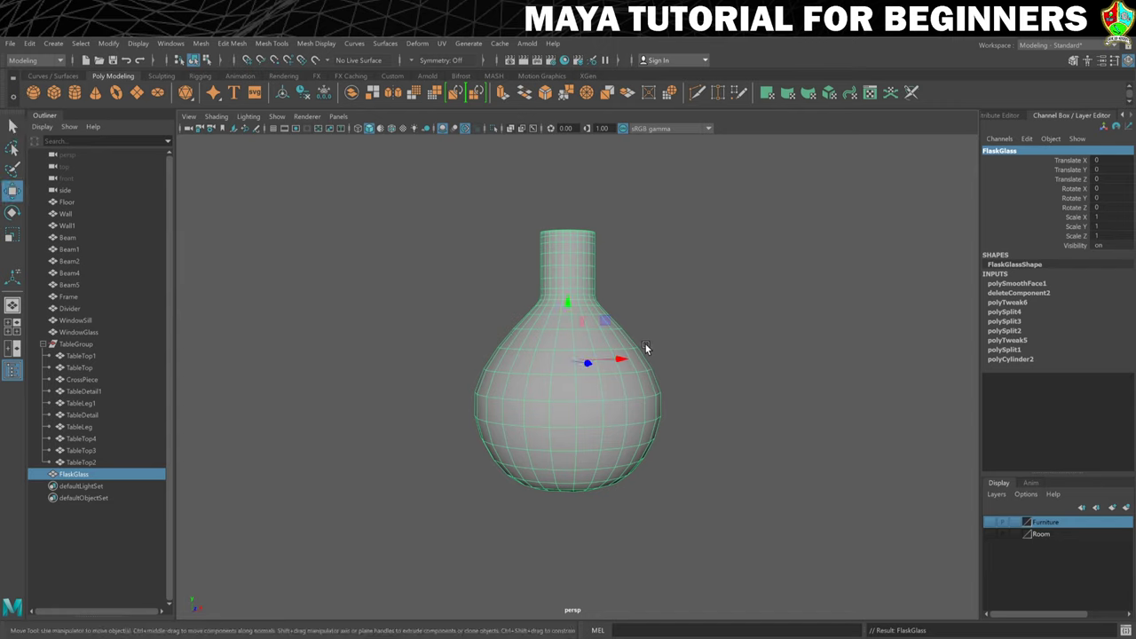
left_click_drag(618, 359, 665, 355)
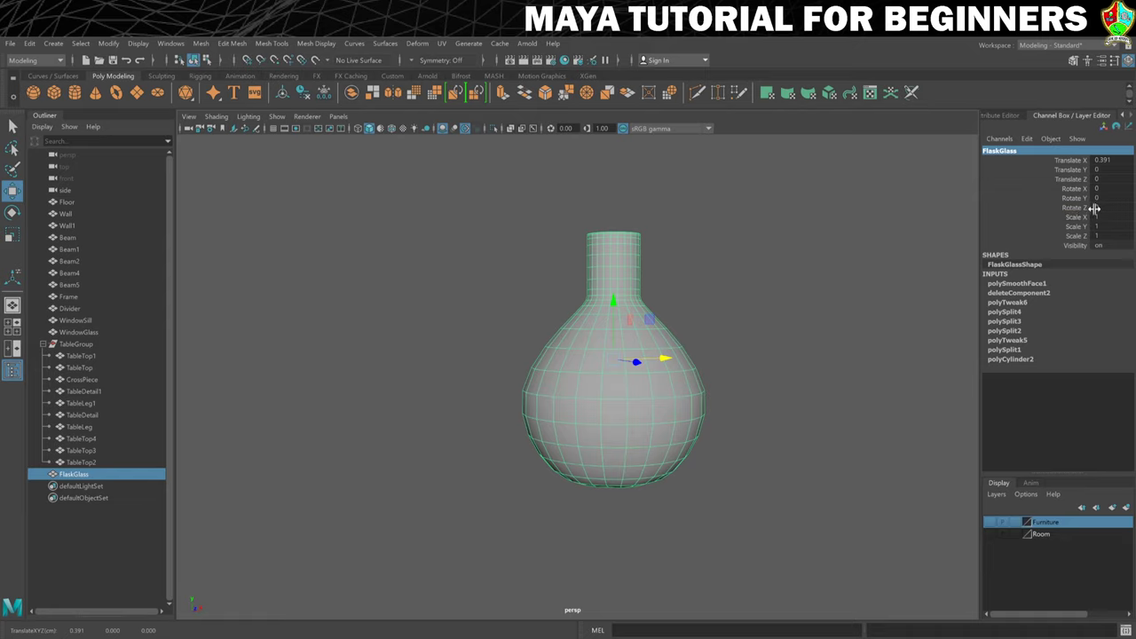
left_click(108, 43)
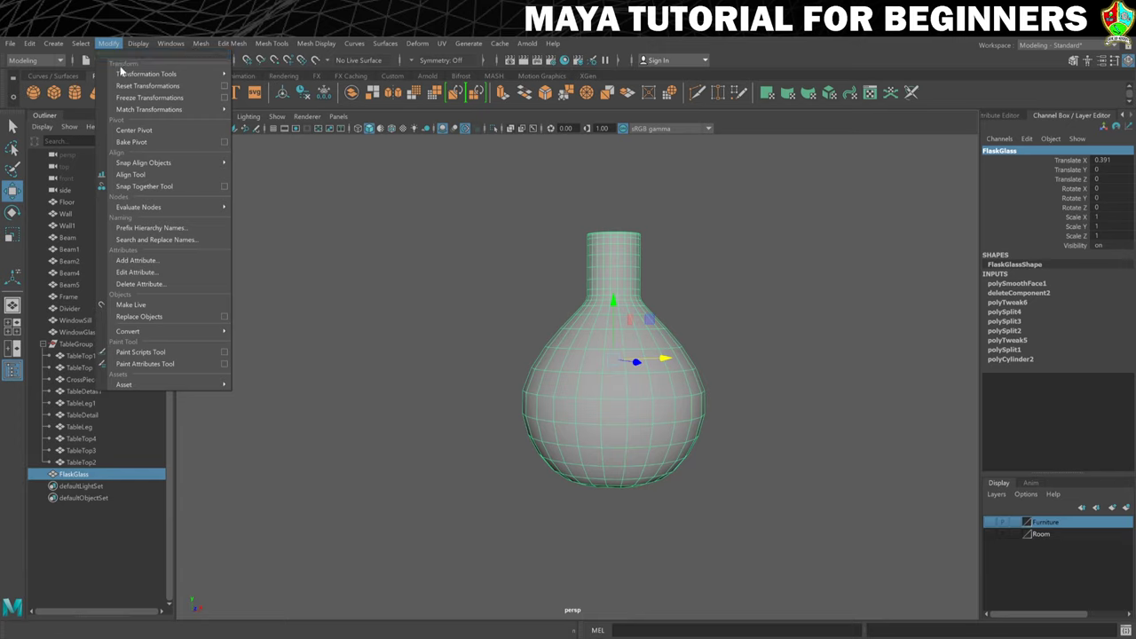
left_click(142, 98)
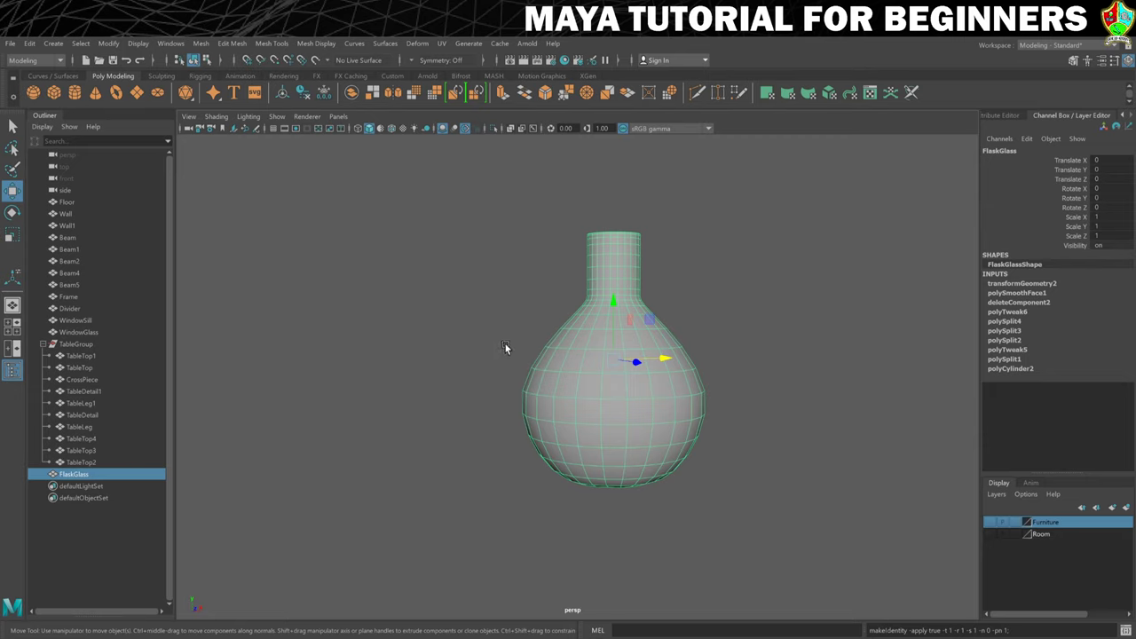
Step: Duplicate the flask and move the copy about 1.787 along X, beside the original
left_click_drag(601, 352, 621, 365, "alt")
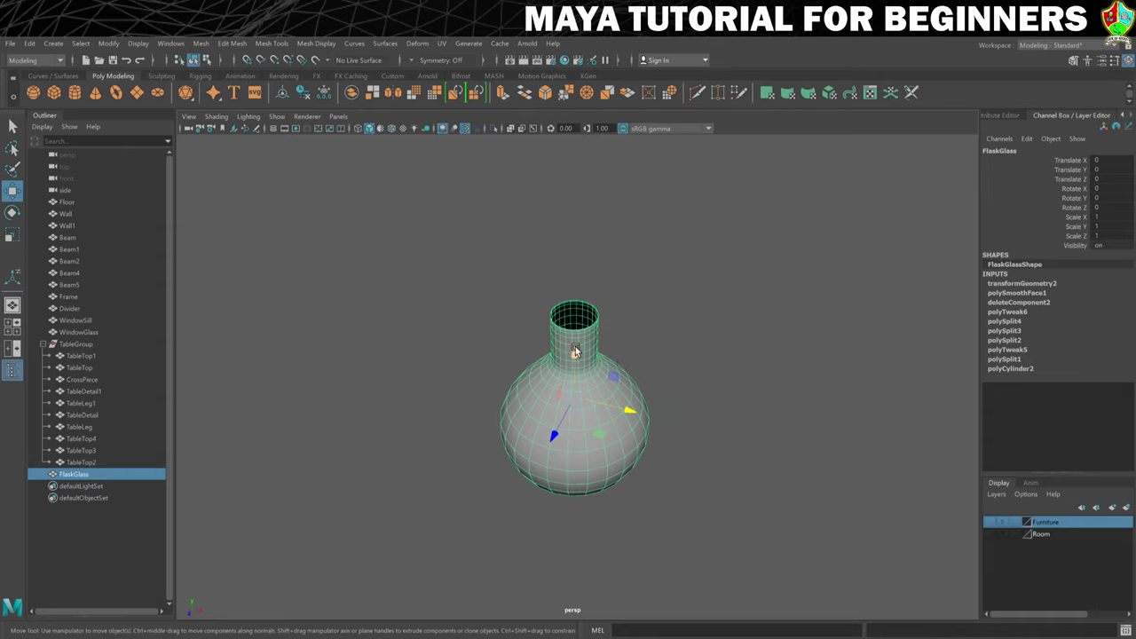
key("ctrl+d")
left_click_drag(628, 411, 817, 459)
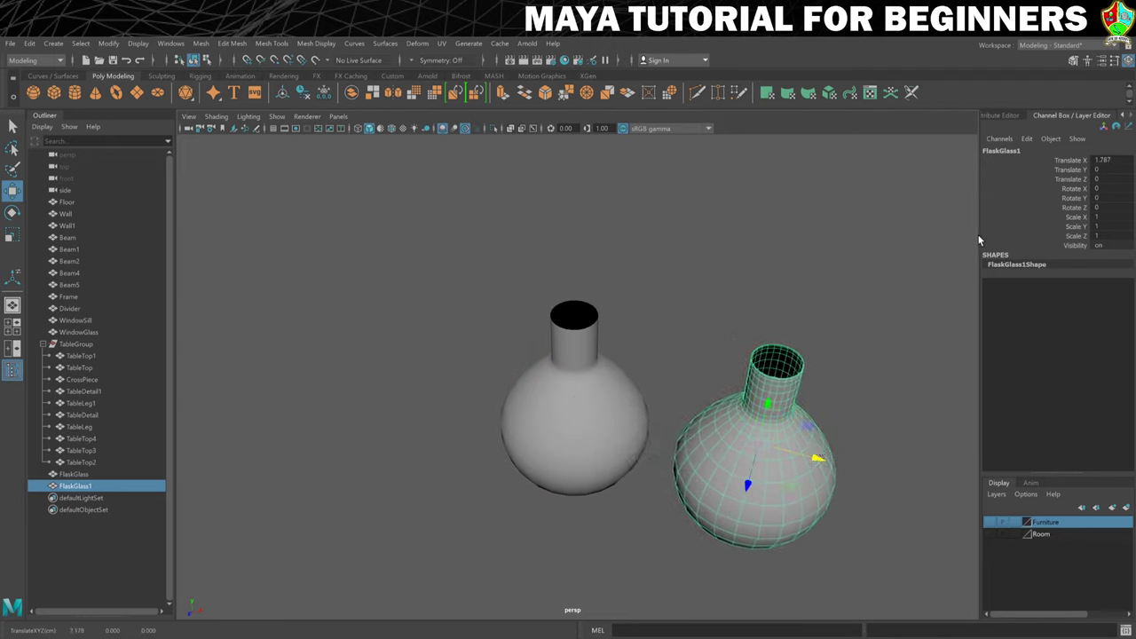
Step: Rename the duplicated flask as ManaLiquid
double_click(1003, 152)
type("ManaLiquid")
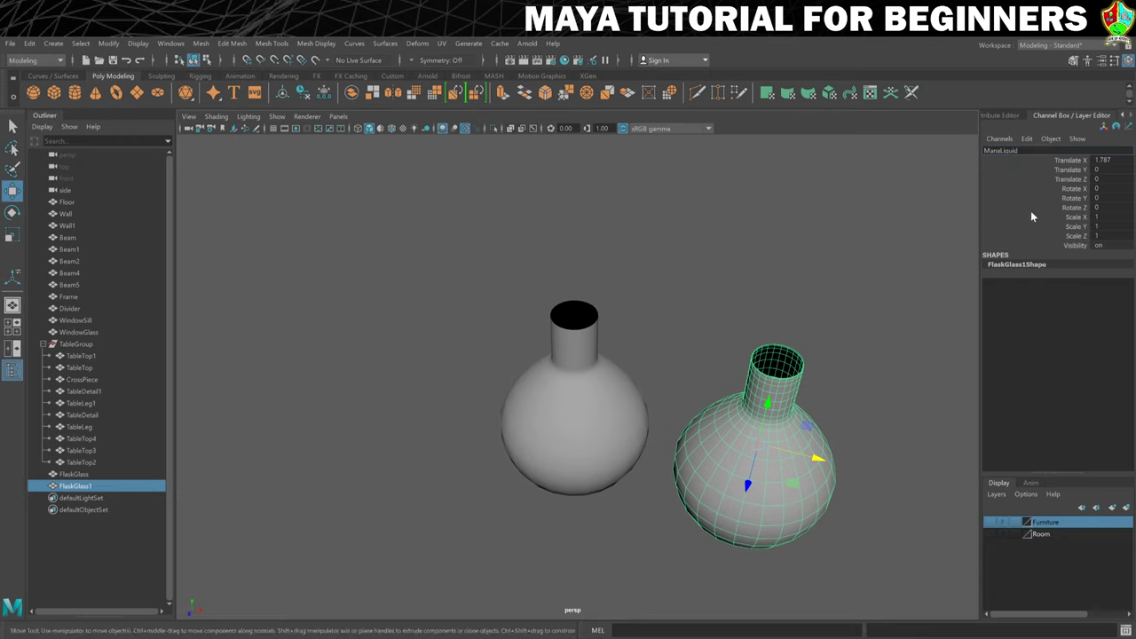
key("Return")
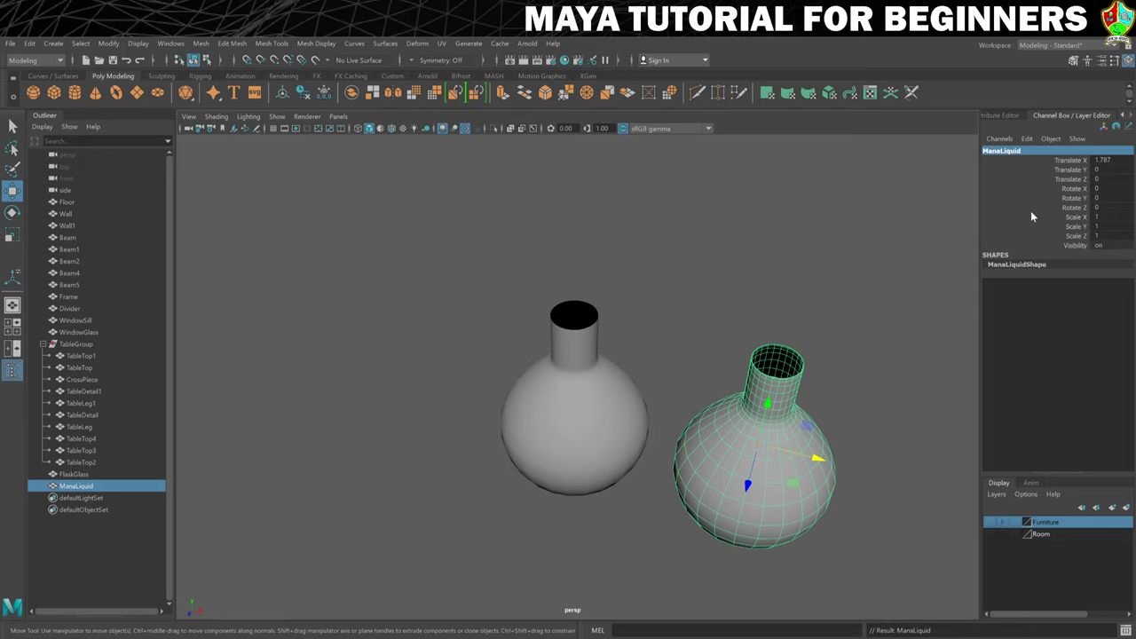
Step: Rename the duplicated flask as HealthLiquid
double_click(1000, 151)
key("Escape")
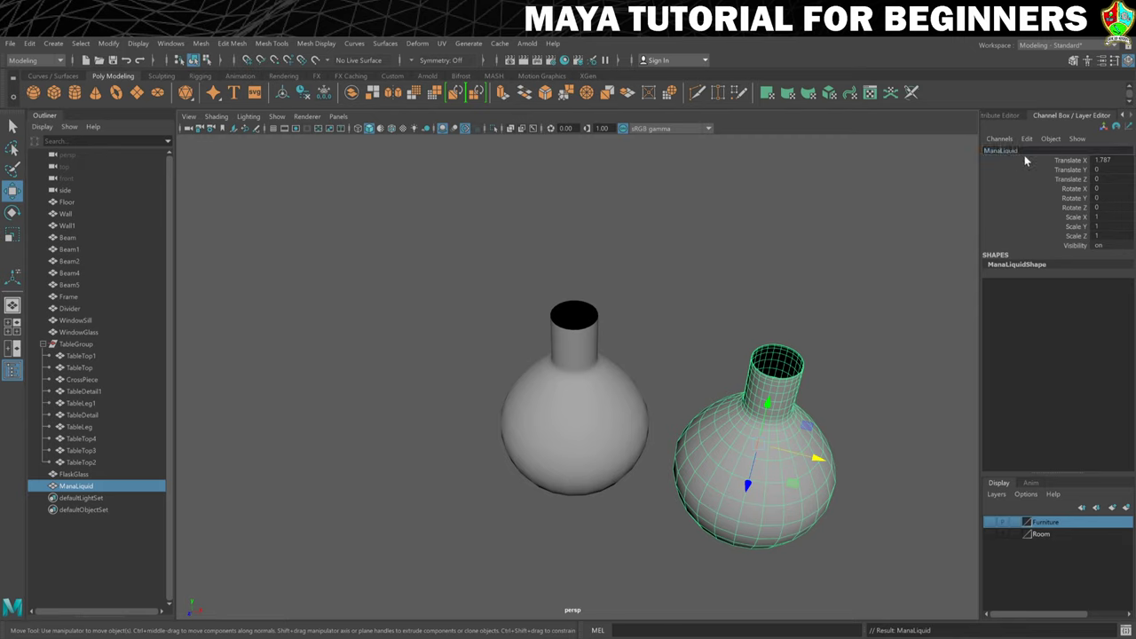
type("Health")
key("Return")
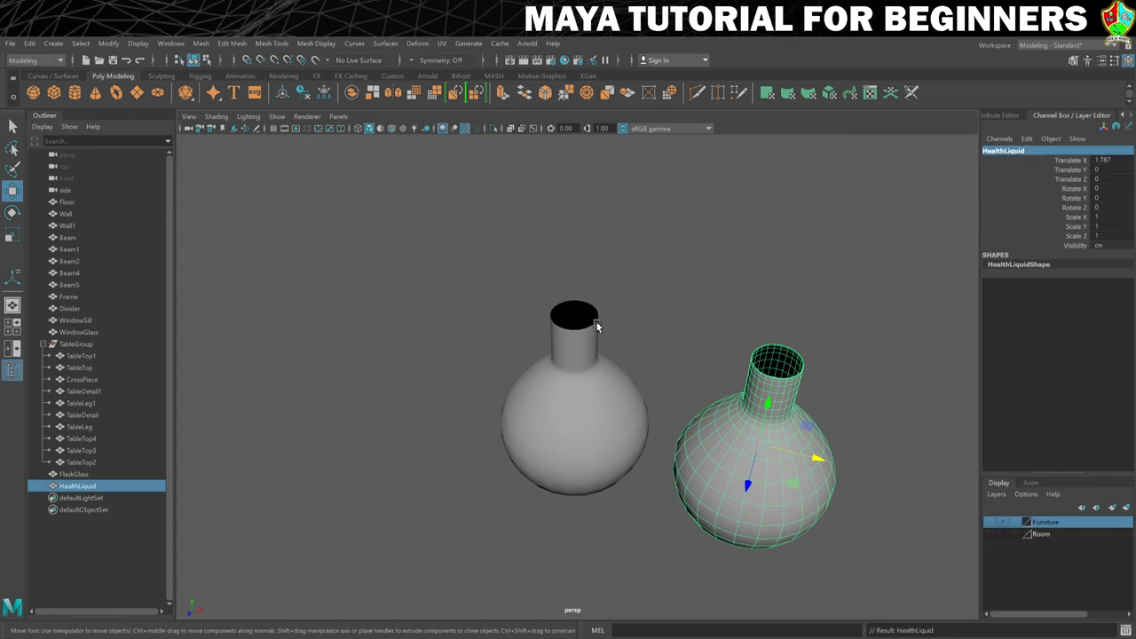
Step: Delete the HealthLiquid faces of the neck and upper shoulder in the front view, leaving the rounded lower body
key("space")
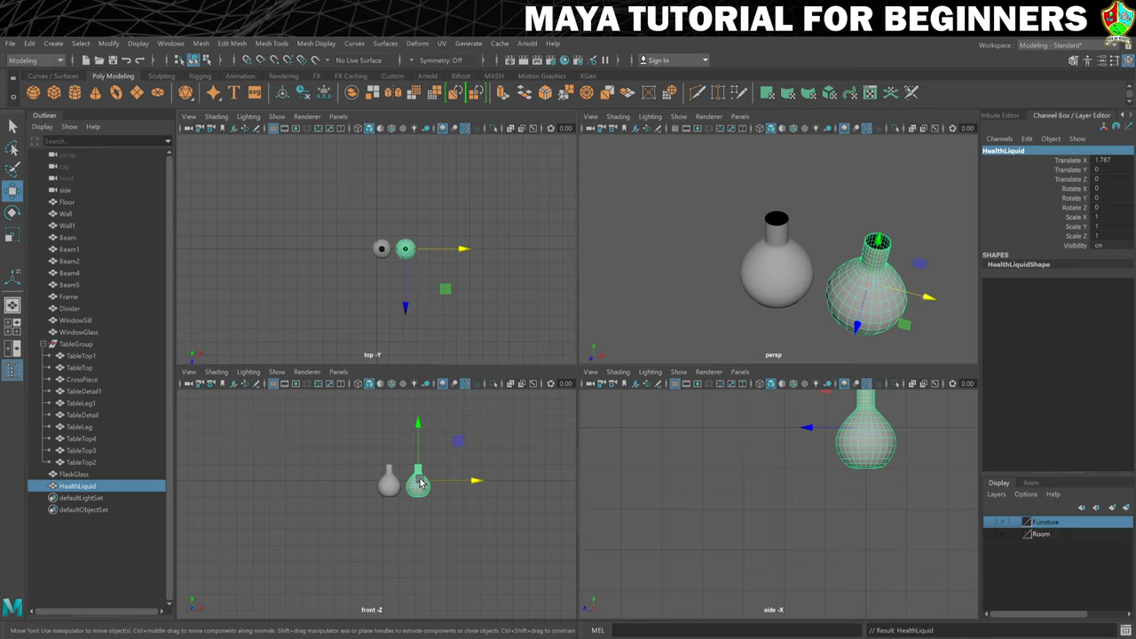
key("space")
scroll(710, 317, "up", 6)
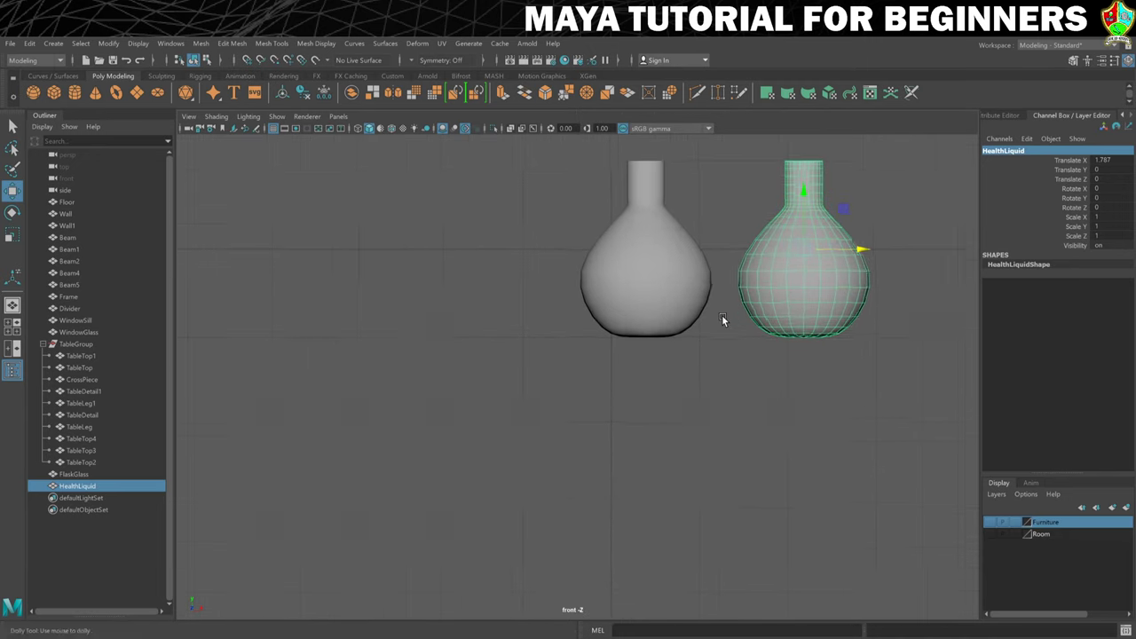
scroll(721, 314, "up", 2)
middle_click_drag(811, 296, 616, 395, "alt")
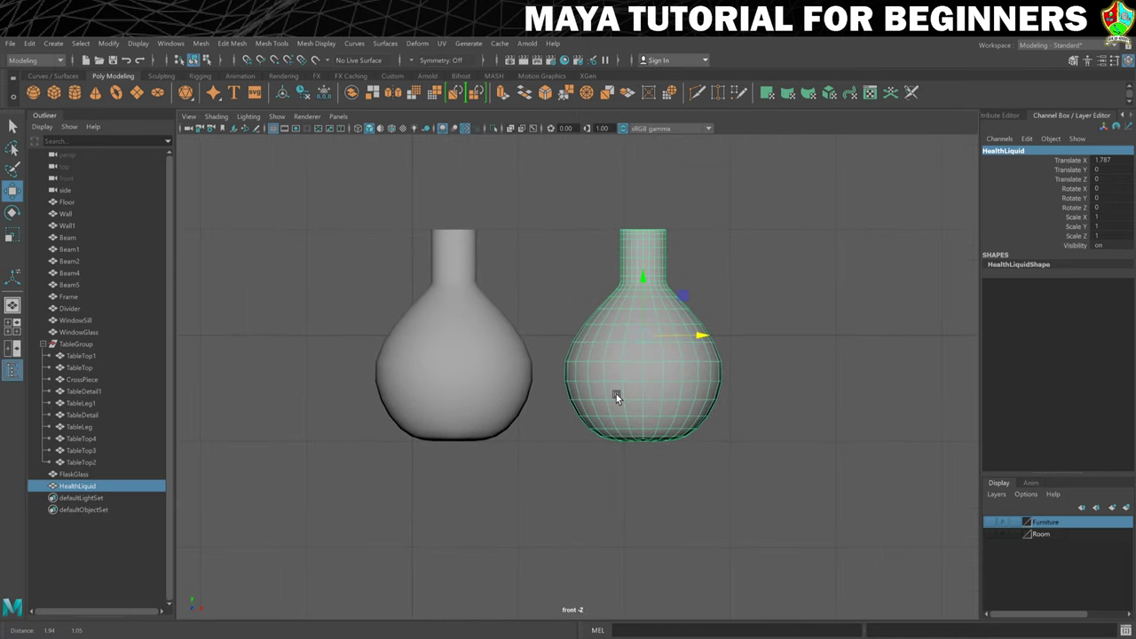
right_click_drag(645, 333, 645, 368)
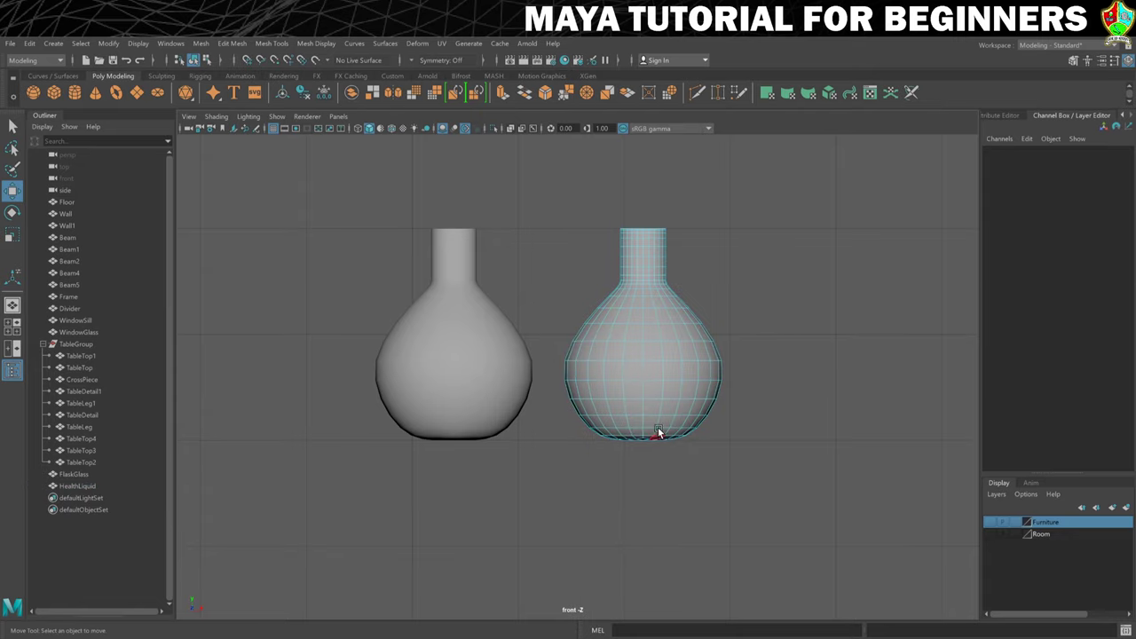
mouse_move(533, 214)
left_mouse_down()
mouse_move(680, 253)
mouse_move(733, 303)
left_mouse_up()
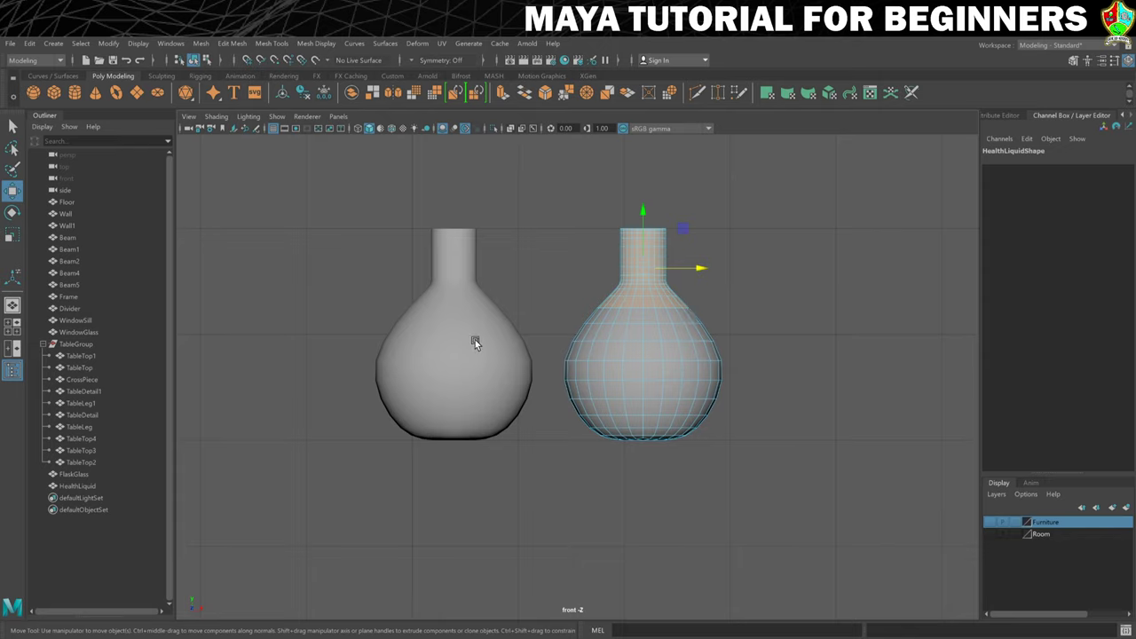
key("Delete")
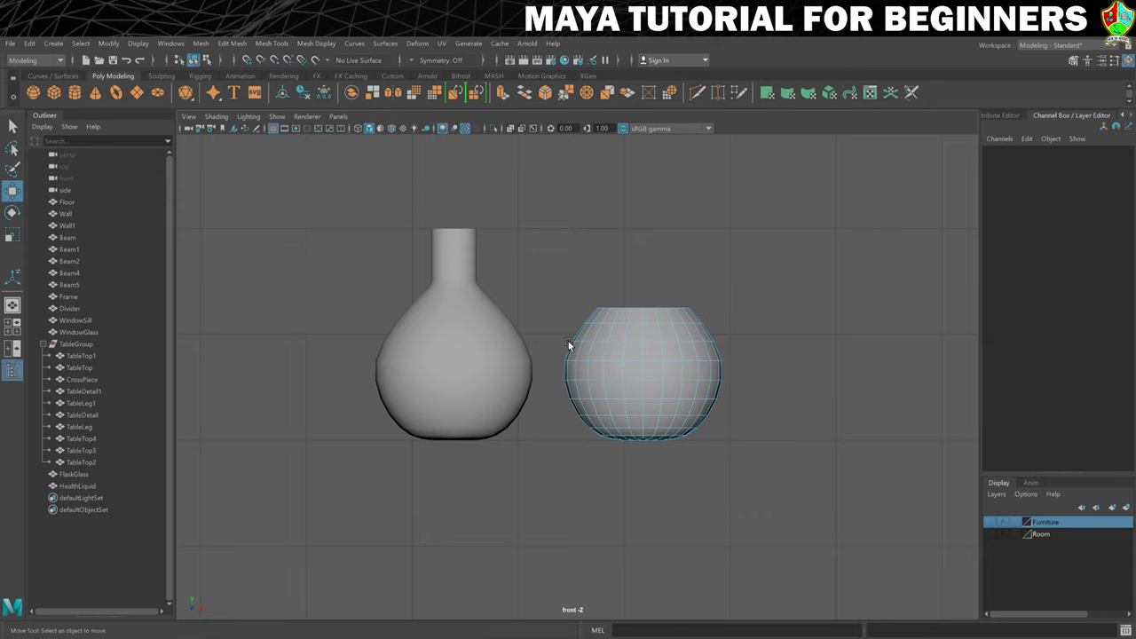
Step: Close the open top of the HealthLiquid mesh with Fill Hole
right_click_drag(621, 329, 668, 315)
key("space")
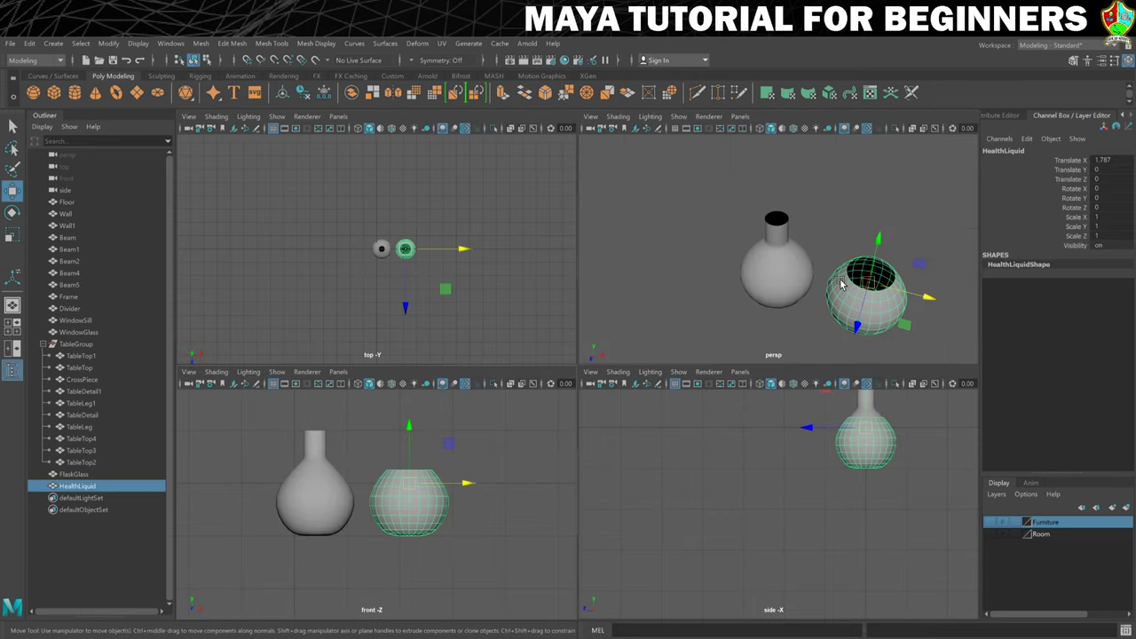
key("space")
left_click_drag(750, 416, 696, 334, "alt")
left_click_drag(738, 277, 731, 287, "alt")
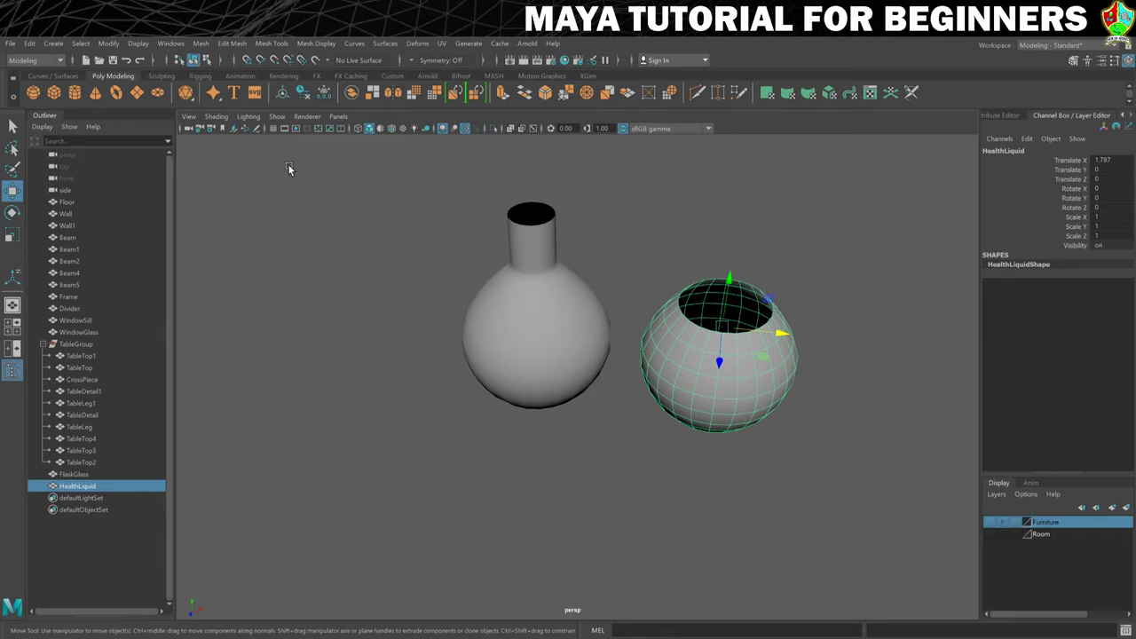
left_click(201, 43)
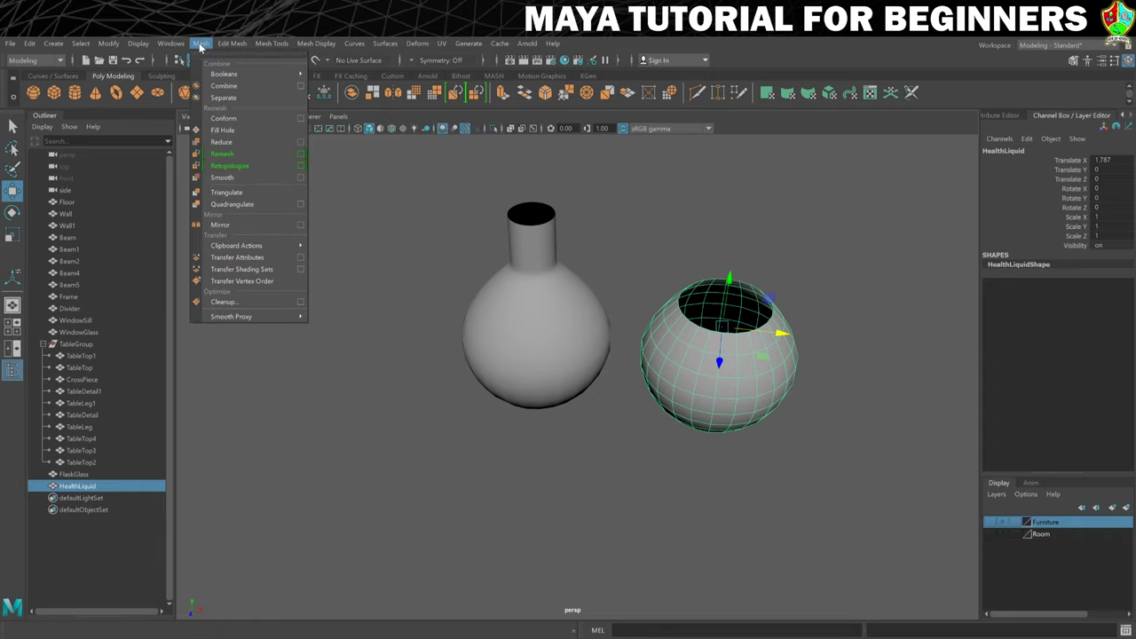
left_click(233, 131)
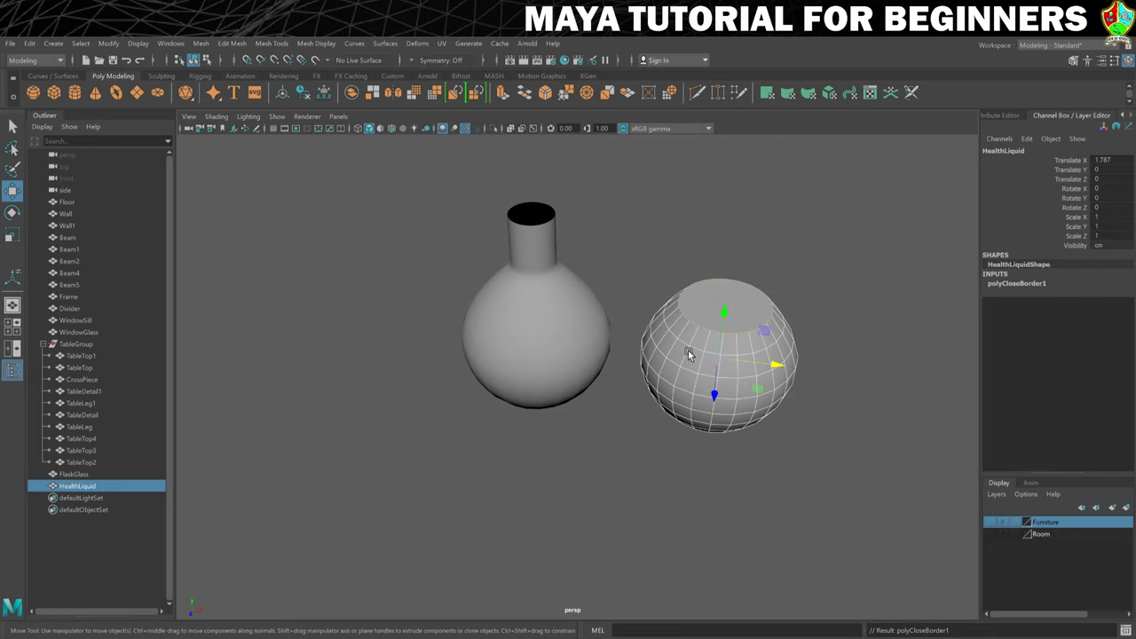
Step: Set HealthLiquid's Translate X to 0 so it sits inside the flask
left_click(1097, 159)
type("0")
key("Return")
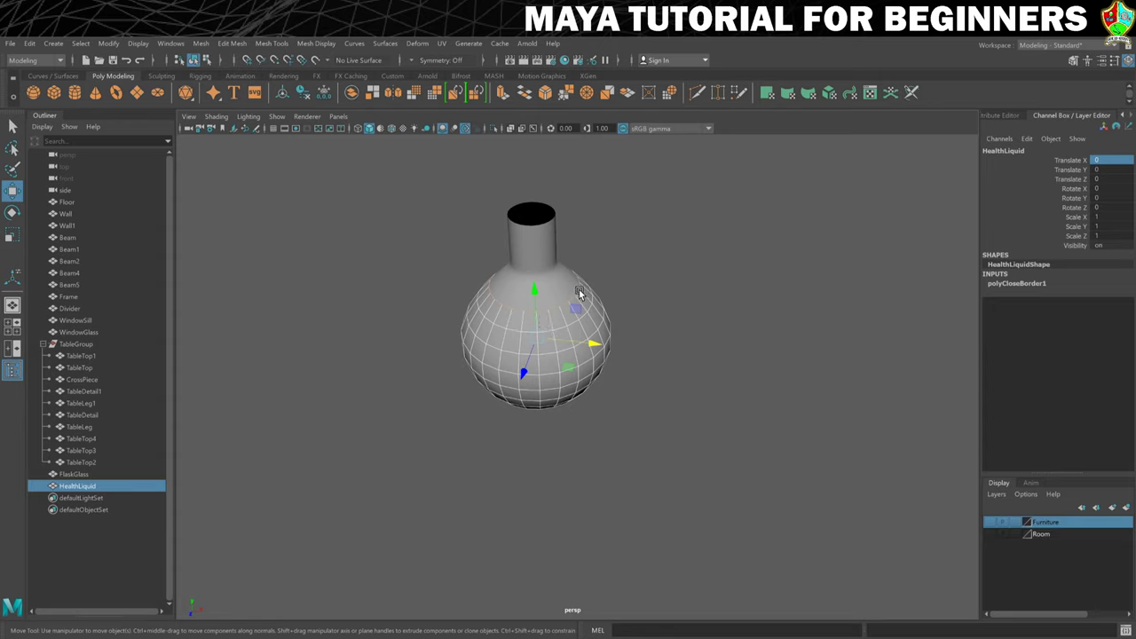
Step: Extrude all faces of the FlaskGlass mesh with a thickness of 0.1
left_click(527, 229)
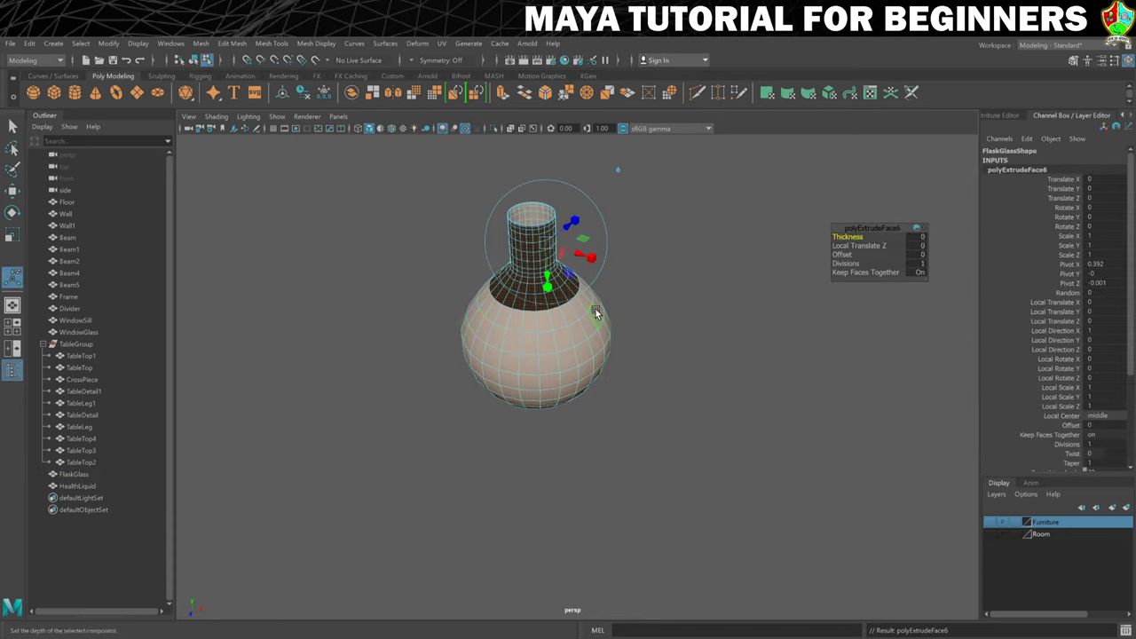
left_click_drag(863, 236, 861, 237)
left_click_drag(633, 240, 784, 246, "alt")
left_click(915, 236)
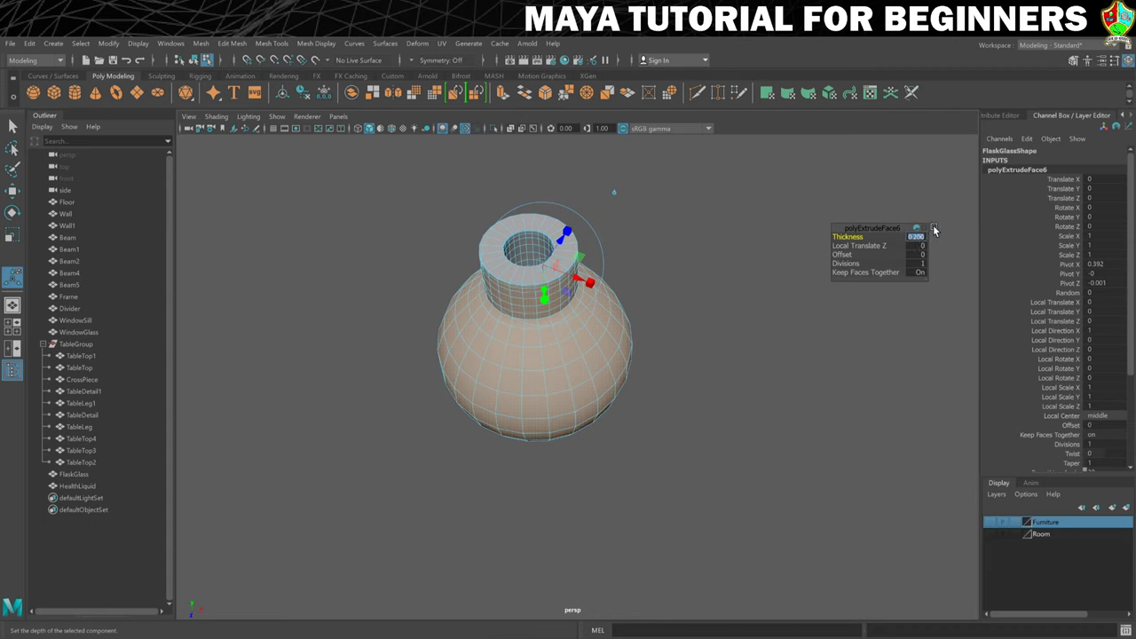
type("0.1")
key("Return")
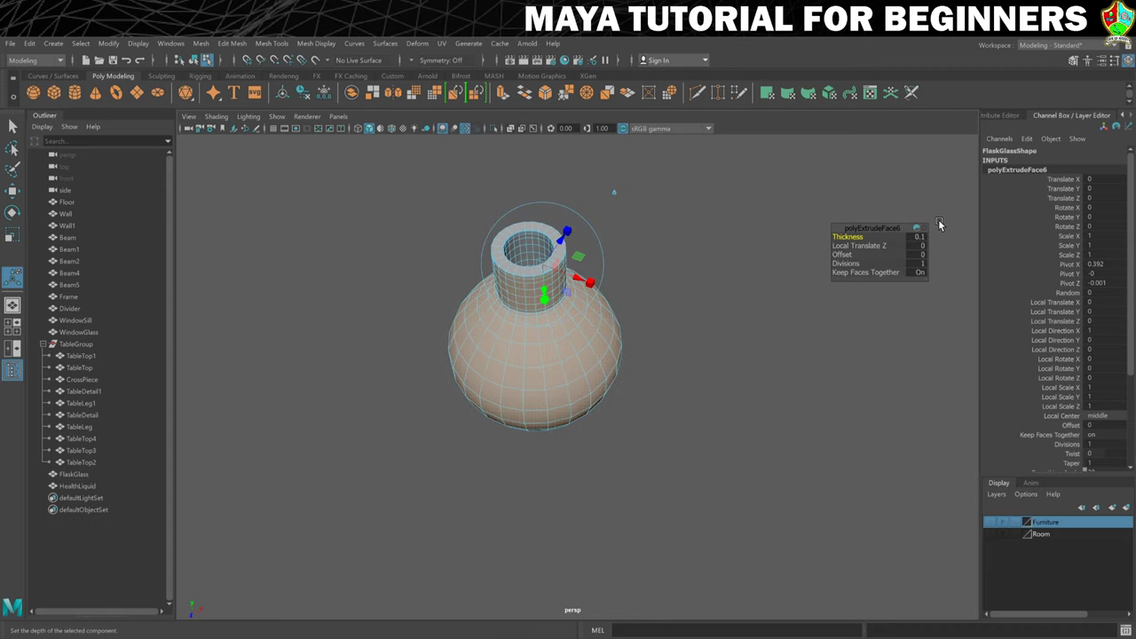
Step: Thin the glass extrusion, trying a thickness of 0.01 and settling on 0.02
left_click(920, 237)
type("0.01")
key("Return")
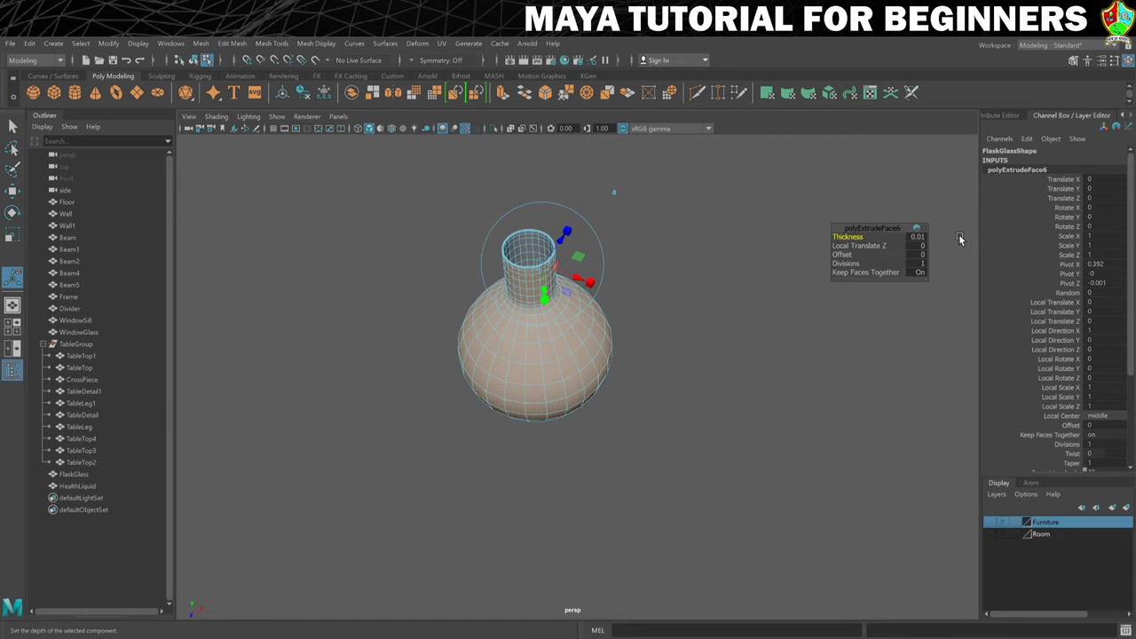
left_click(922, 237)
type("0.02")
key("Return")
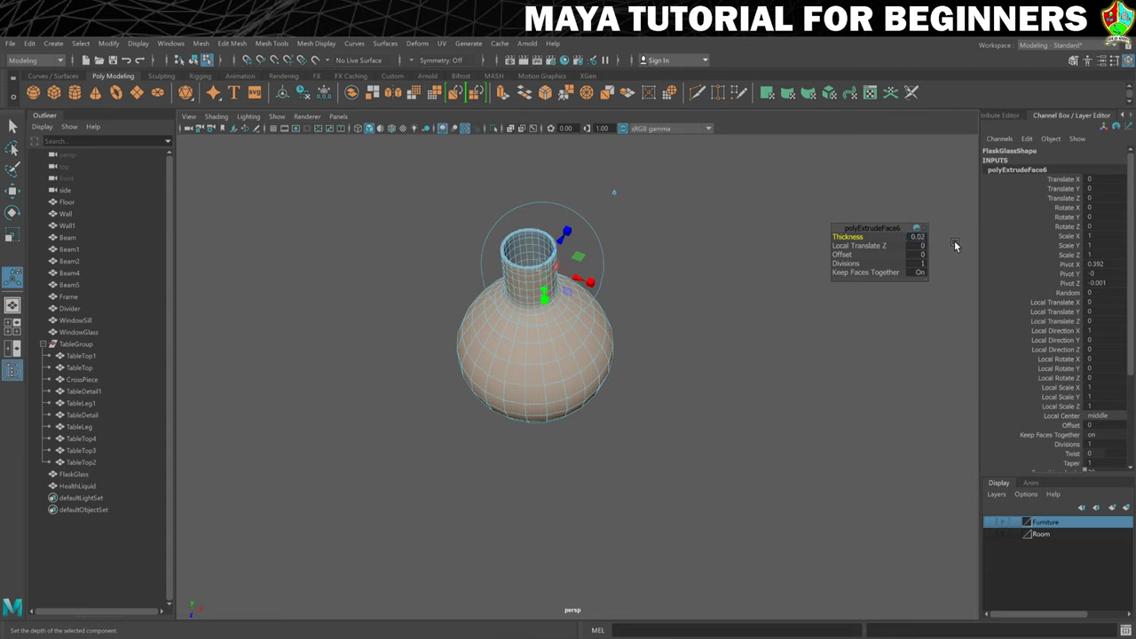
Step: Examine the glass wall and the edges around the rim of the flask's neck up close
scroll(689, 353, "up", 5)
middle_click_drag(670, 345, 680, 405, "alt")
scroll(667, 373, "up", 6)
middle_click_drag(665, 261, 596, 456, "alt")
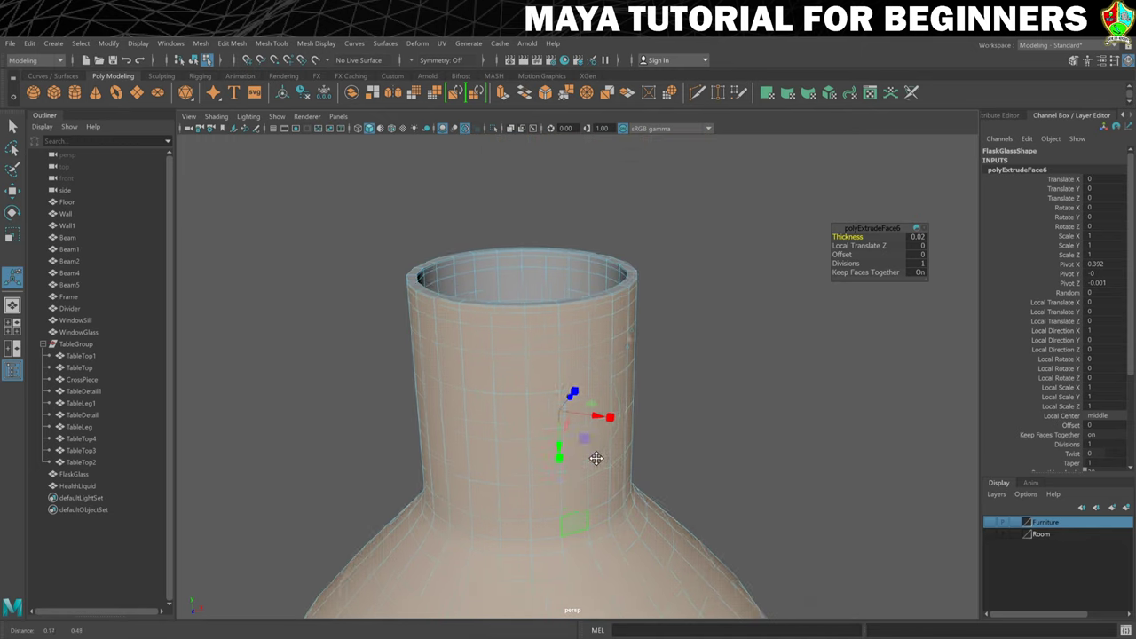
scroll(586, 444, "down", 1)
right_click_drag(523, 367, 553, 319)
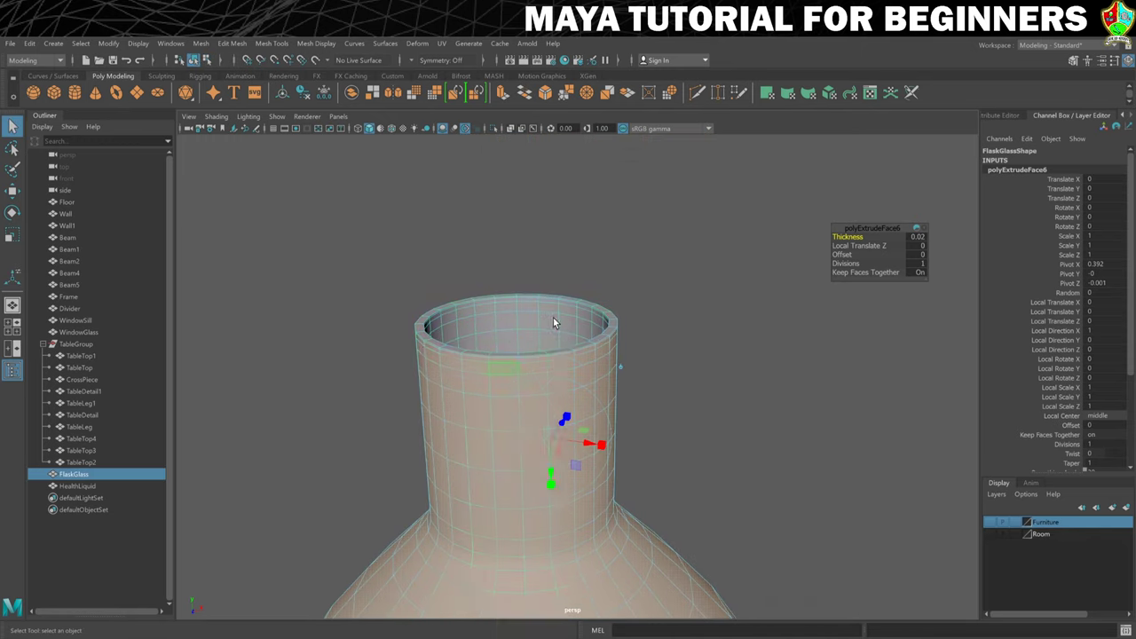
scroll(578, 360, "up", 8)
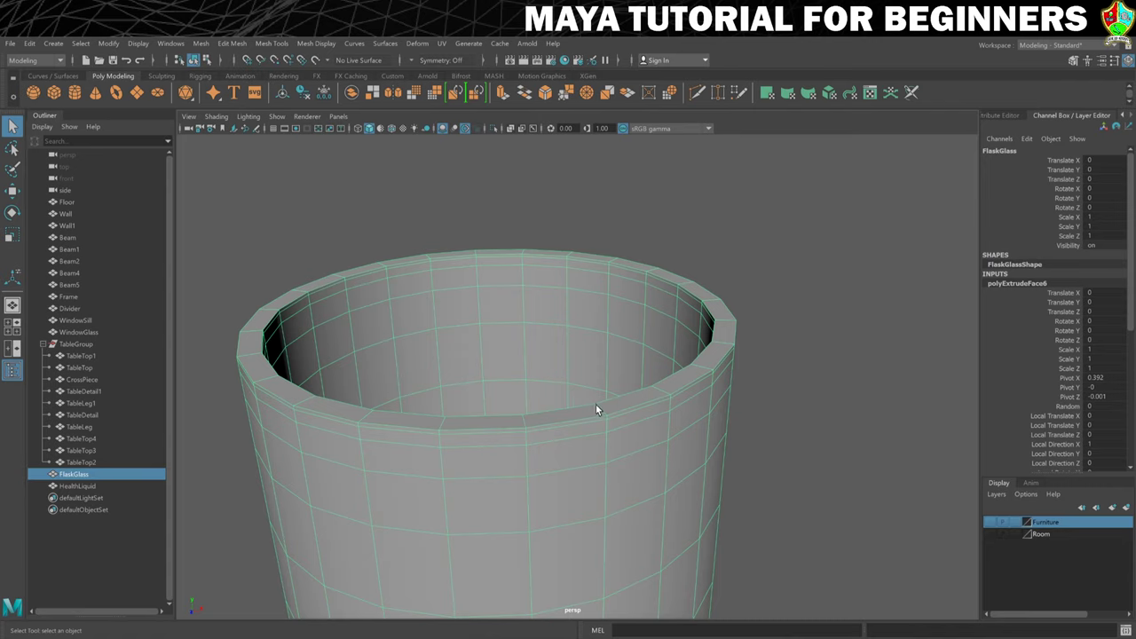
right_click_drag(572, 417, 576, 304)
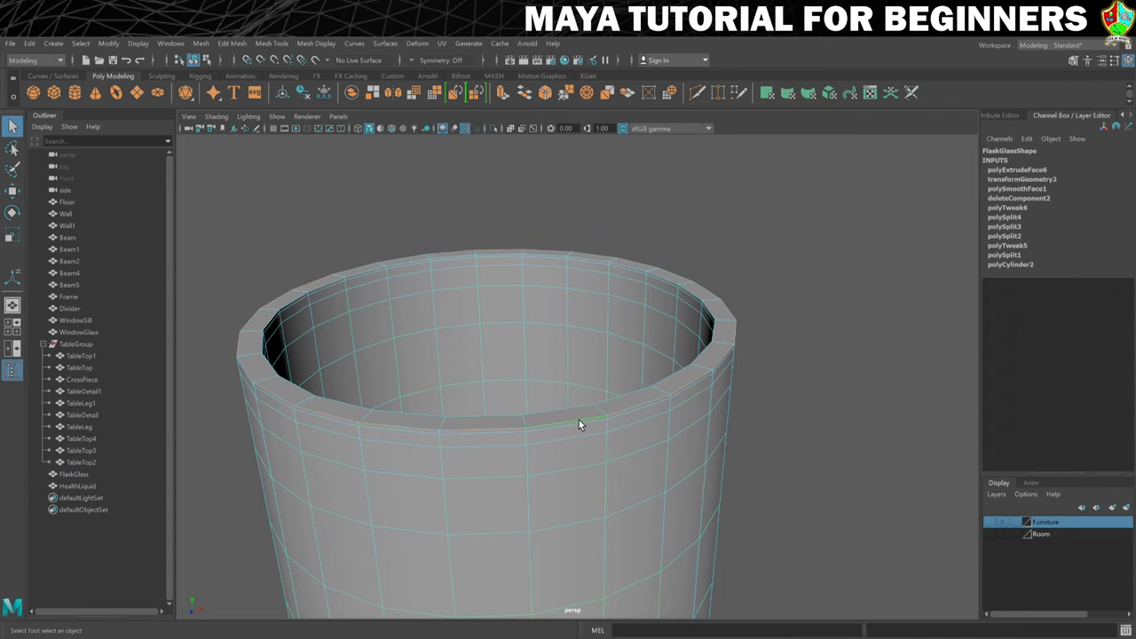
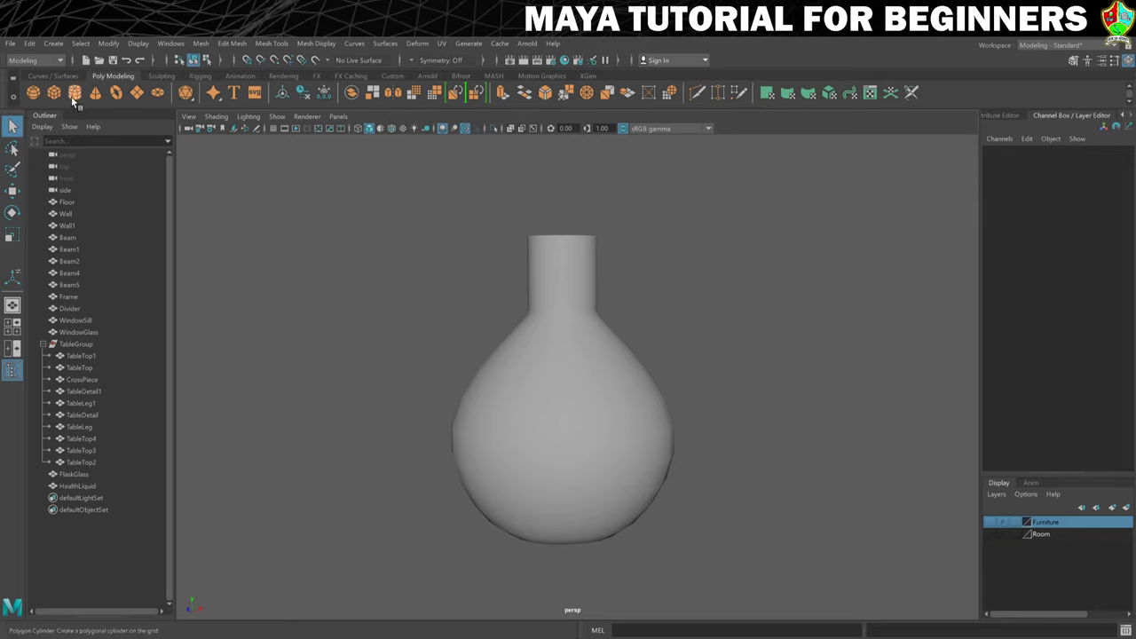
Step: Create a polygon cylinder and rename it Cork
left_click(74, 94)
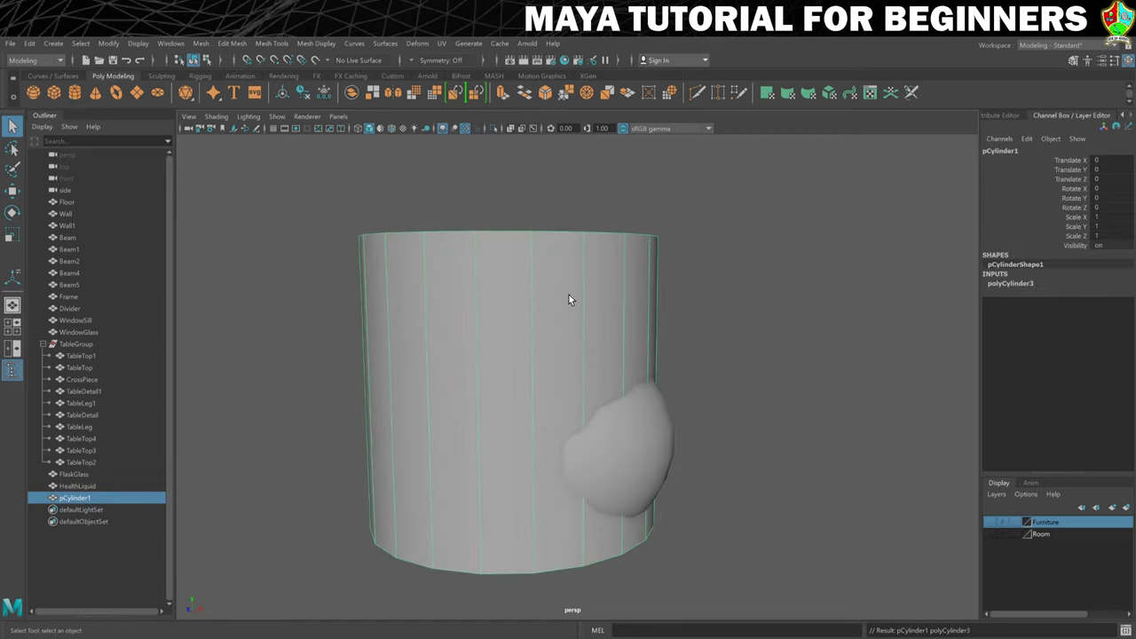
left_click_drag(569, 295, 452, 268, "alt")
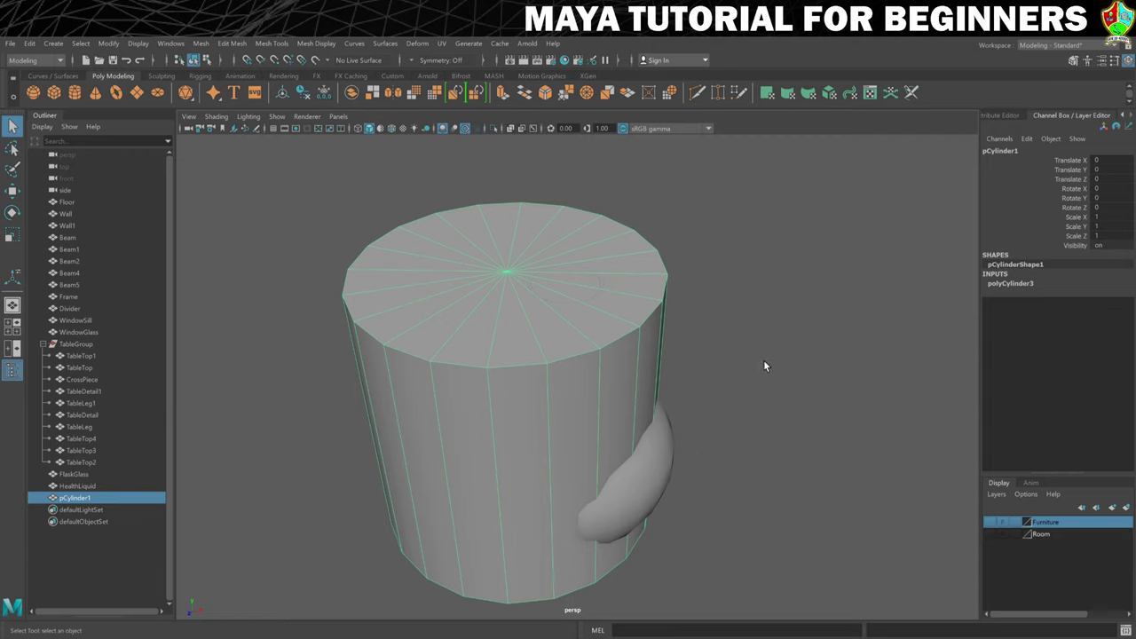
key("w")
left_click(999, 151)
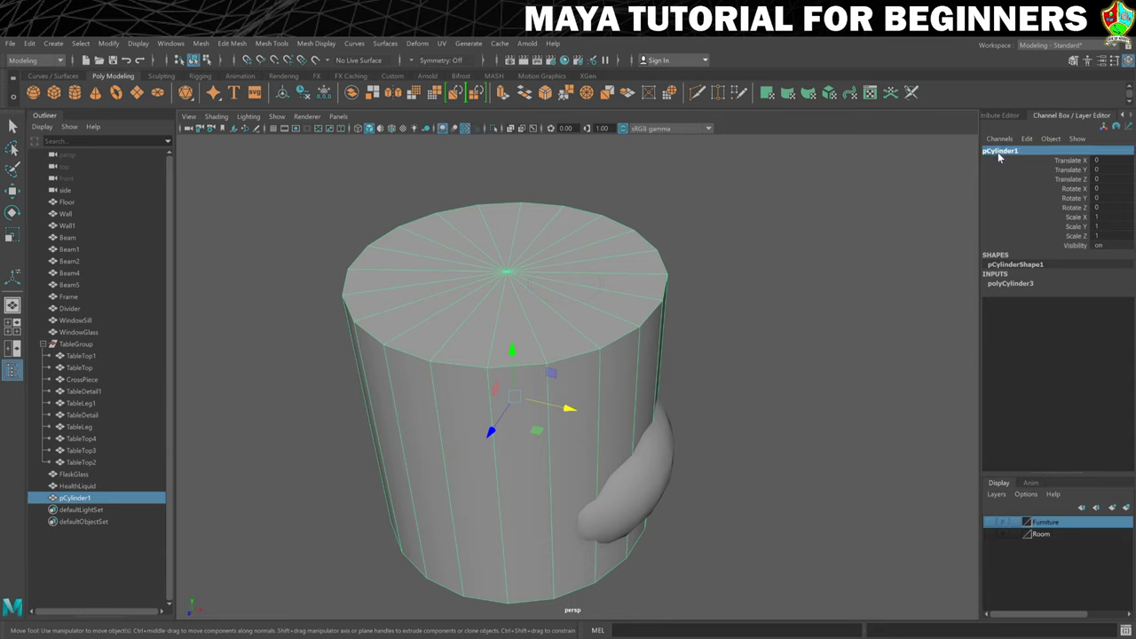
type("Cork")
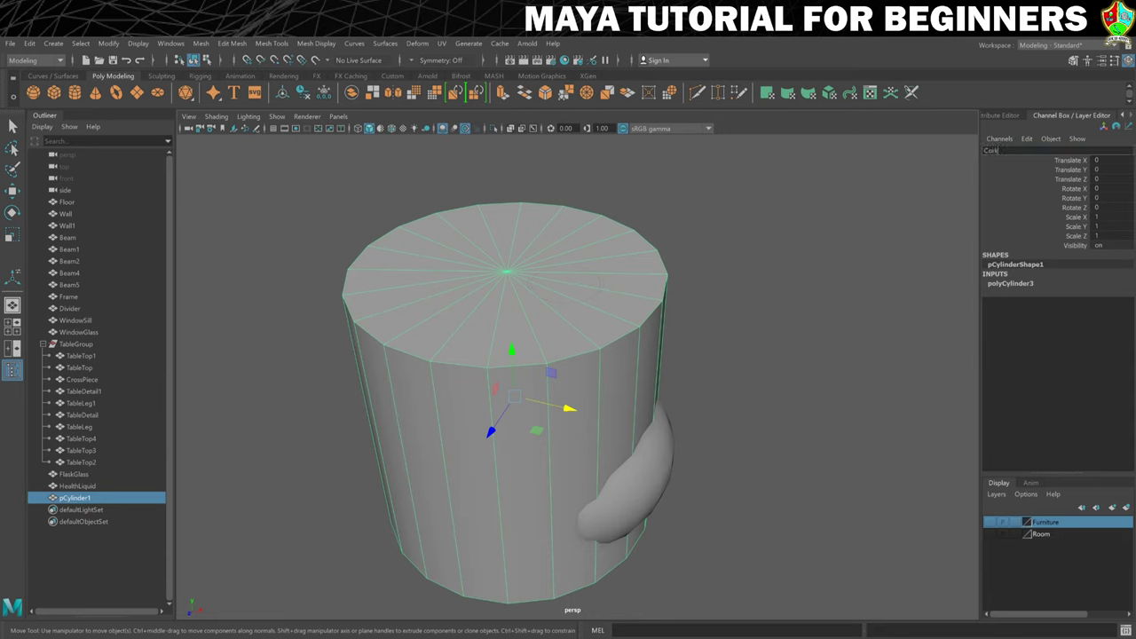
key("Return")
Step: Set the cork cylinder's Subdivisions Axis to 12
key("r")
left_click(1004, 284)
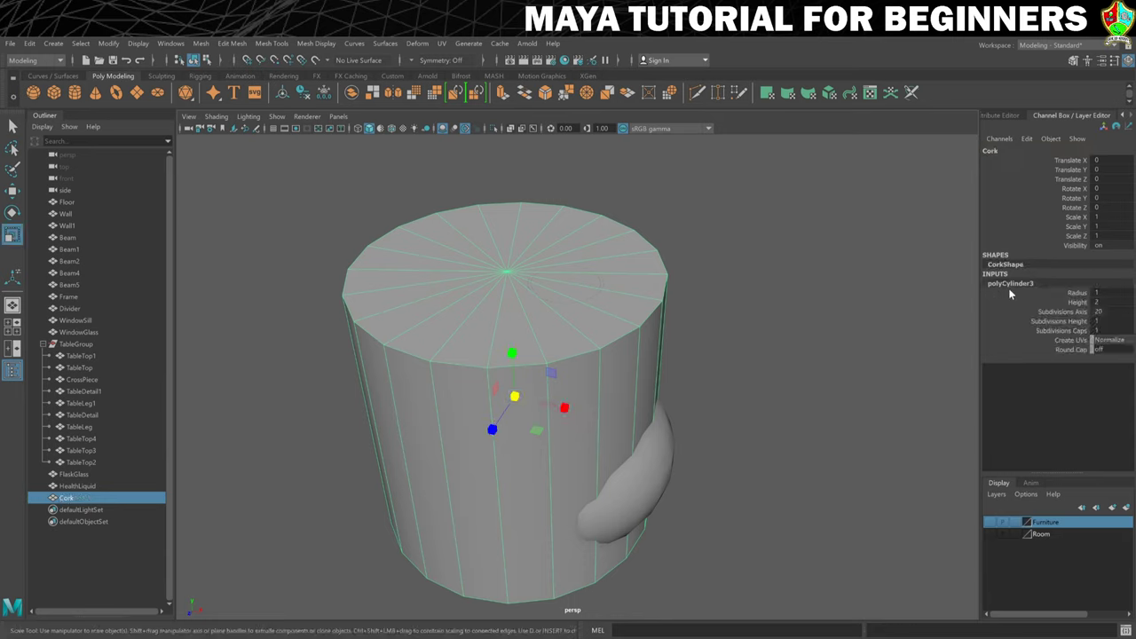
left_click(1112, 312)
type("12")
key("Return")
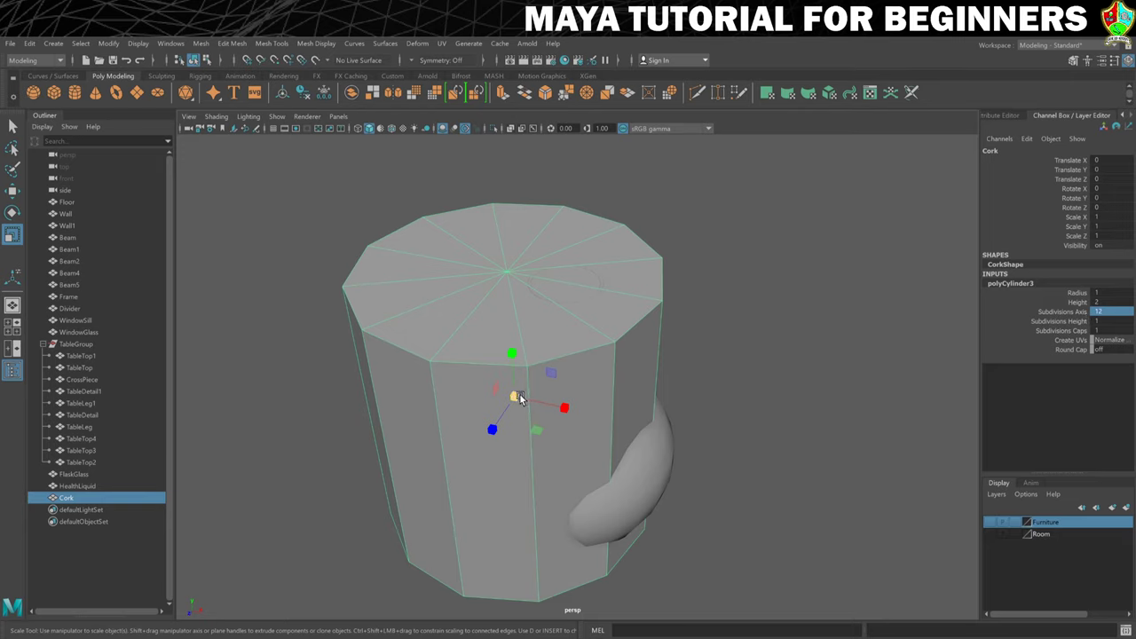
Step: Scale the cork uniformly to about 0.194 and place it above the flask's neck at about X 0.389, Y 1.553
left_click_drag(514, 396, 320, 413)
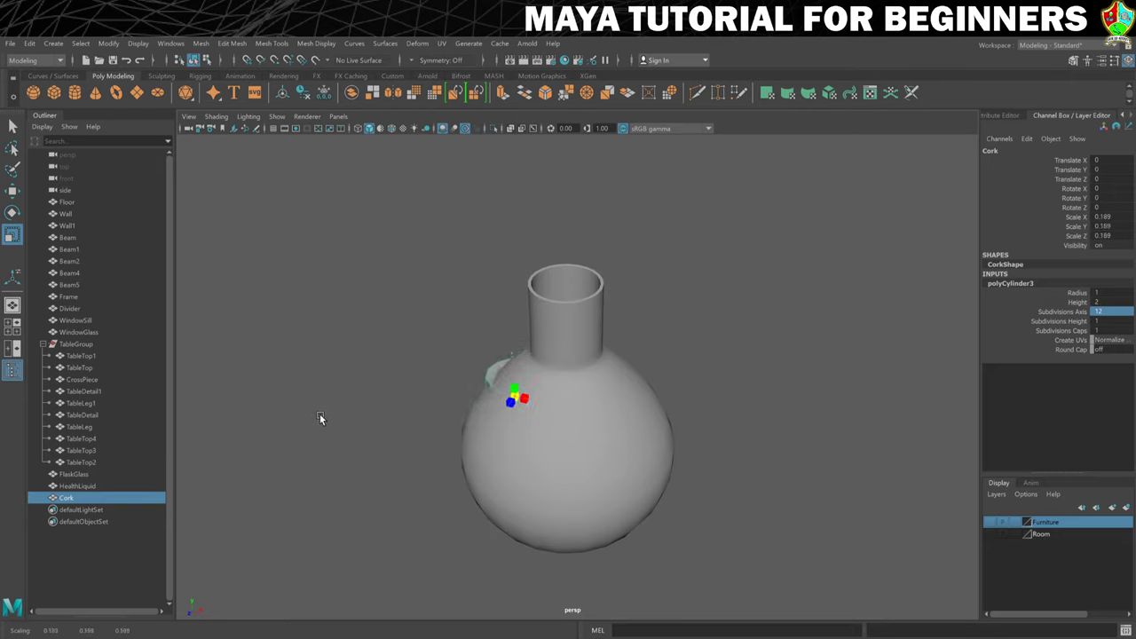
key("w")
left_click_drag(512, 350, 626, 285)
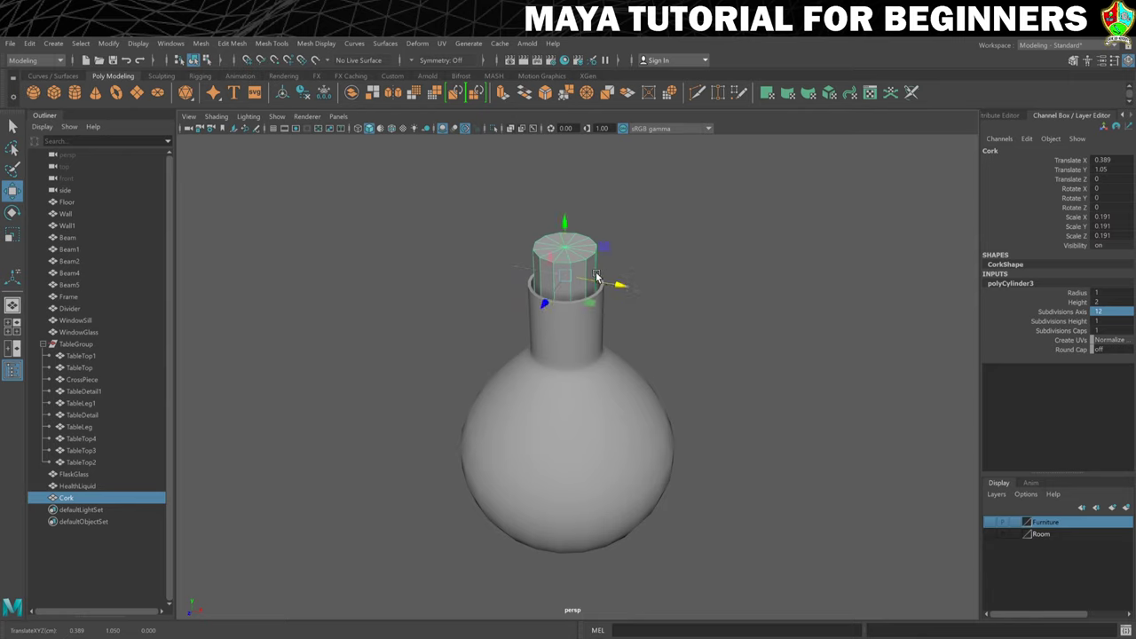
key("r")
key("w")
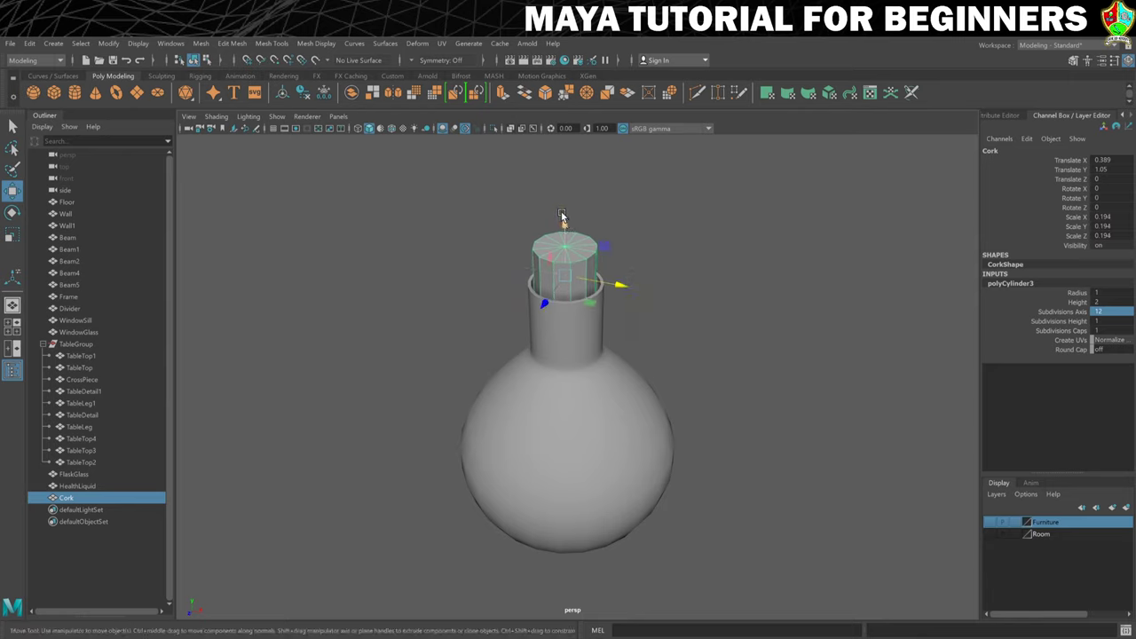
left_click_drag(564, 224, 565, 142)
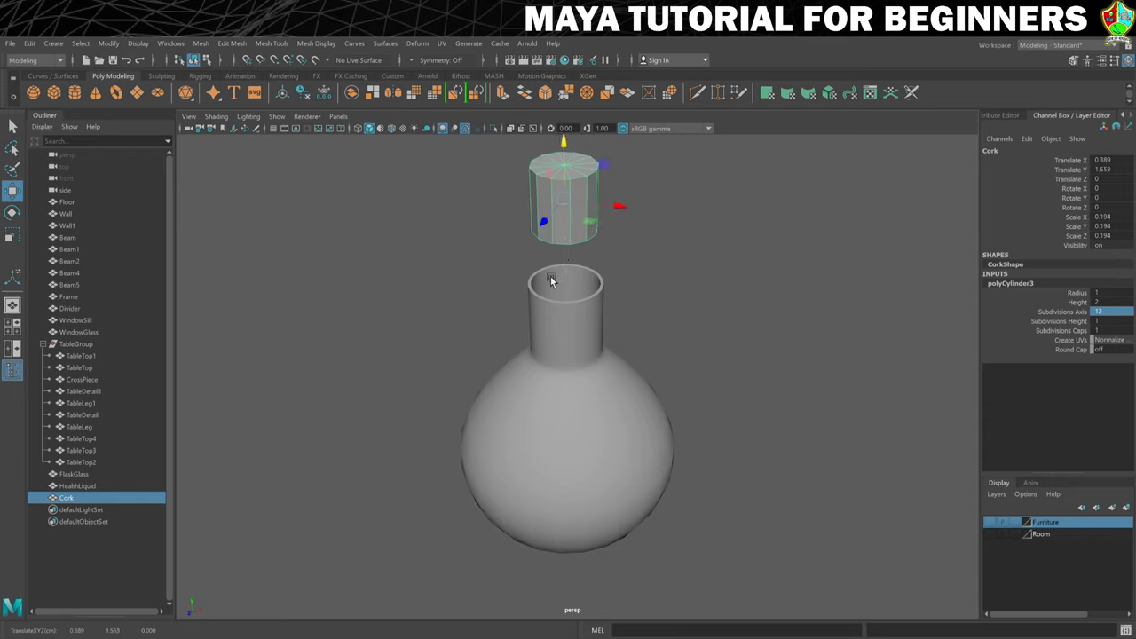
Step: Taper the cork by scaling its bottom ring of vertices inward
left_click_drag(551, 279, 556, 381, "alt")
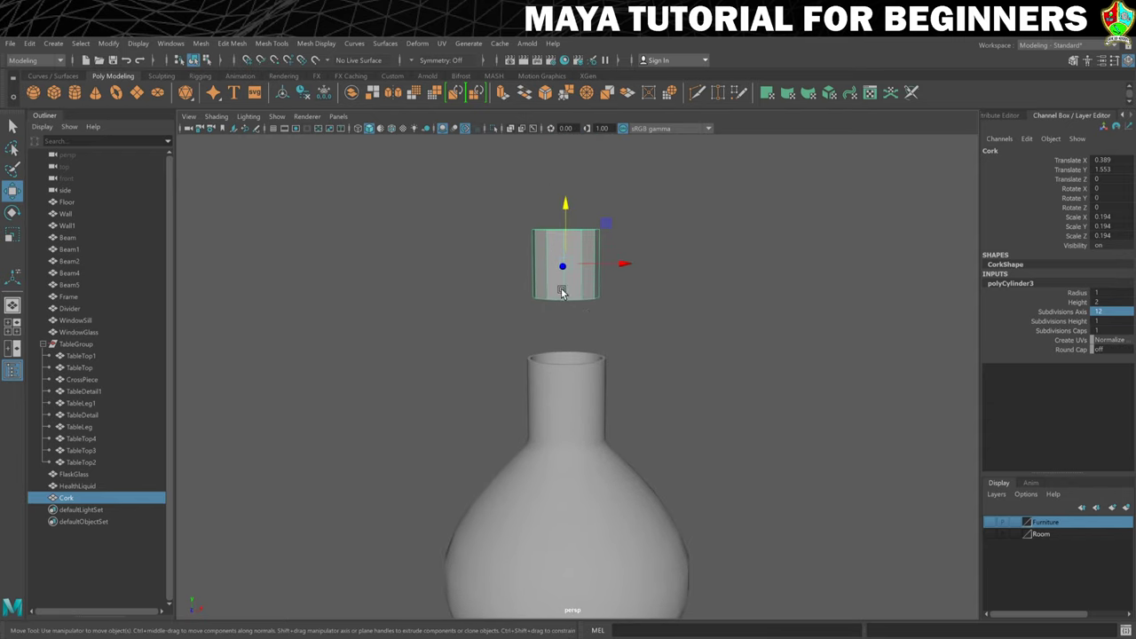
right_click_drag(565, 293, 491, 286)
left_click_drag(477, 264, 675, 334)
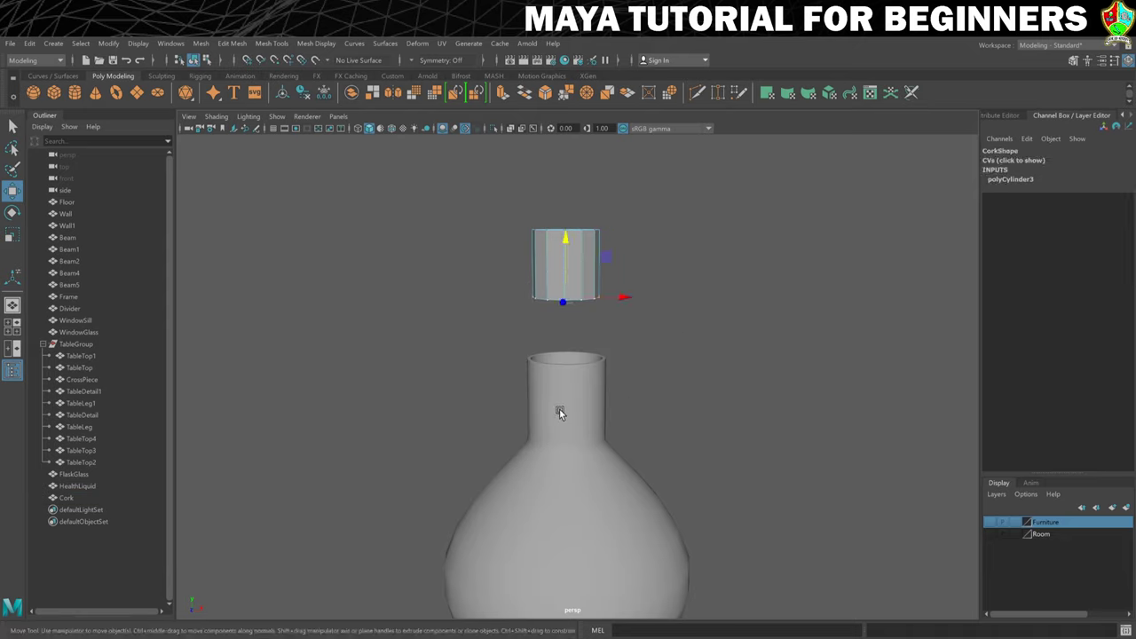
key("r")
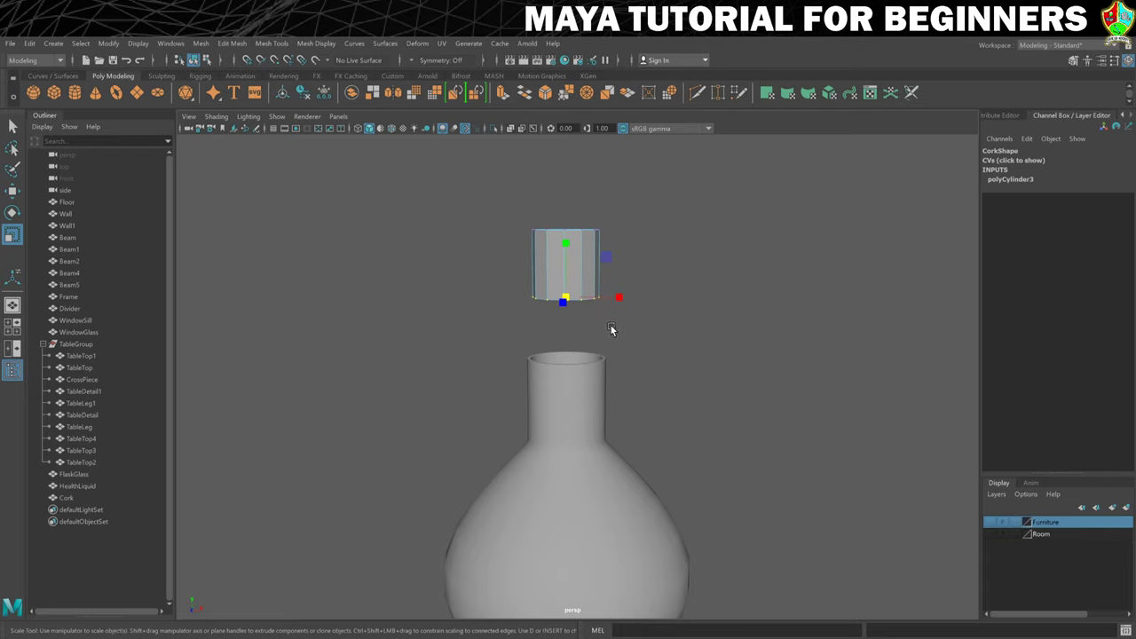
left_click_drag(611, 329, 576, 338, "alt")
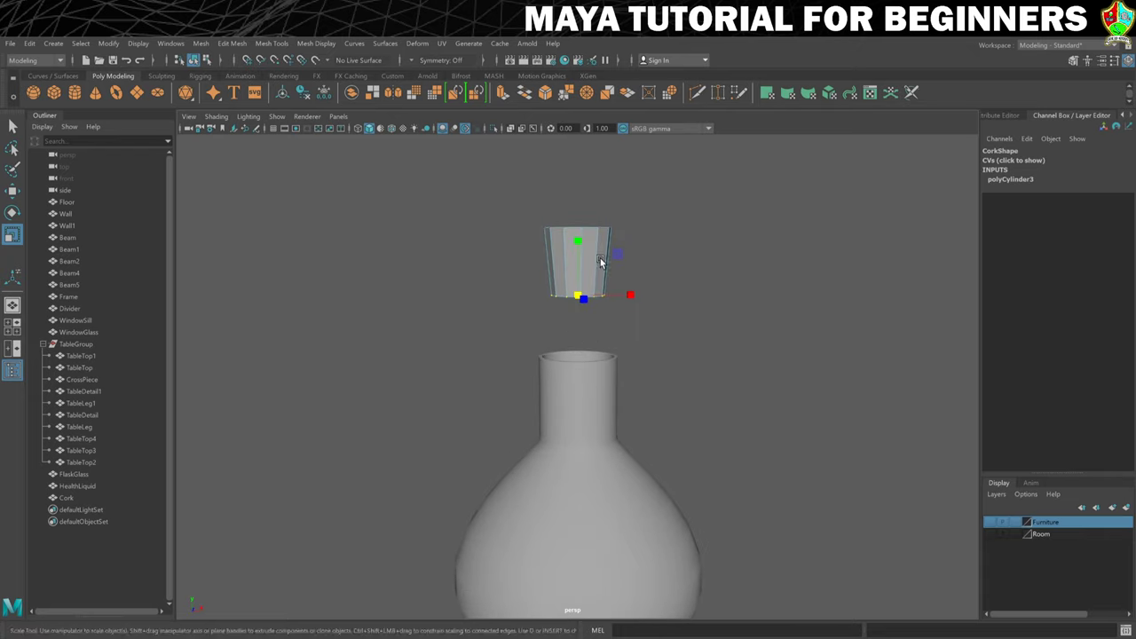
Step: Bevel the edge loops around the cork's top and bottom rims
right_click_drag(593, 248, 601, 222)
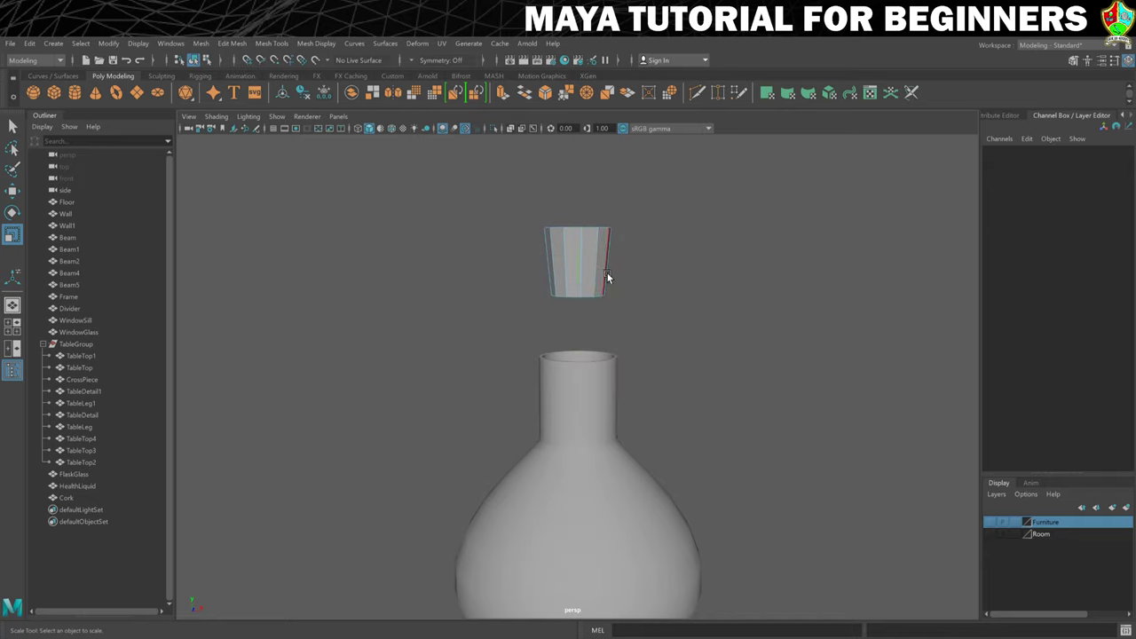
left_click_drag(611, 279, 568, 312, "alt")
double_click(559, 292)
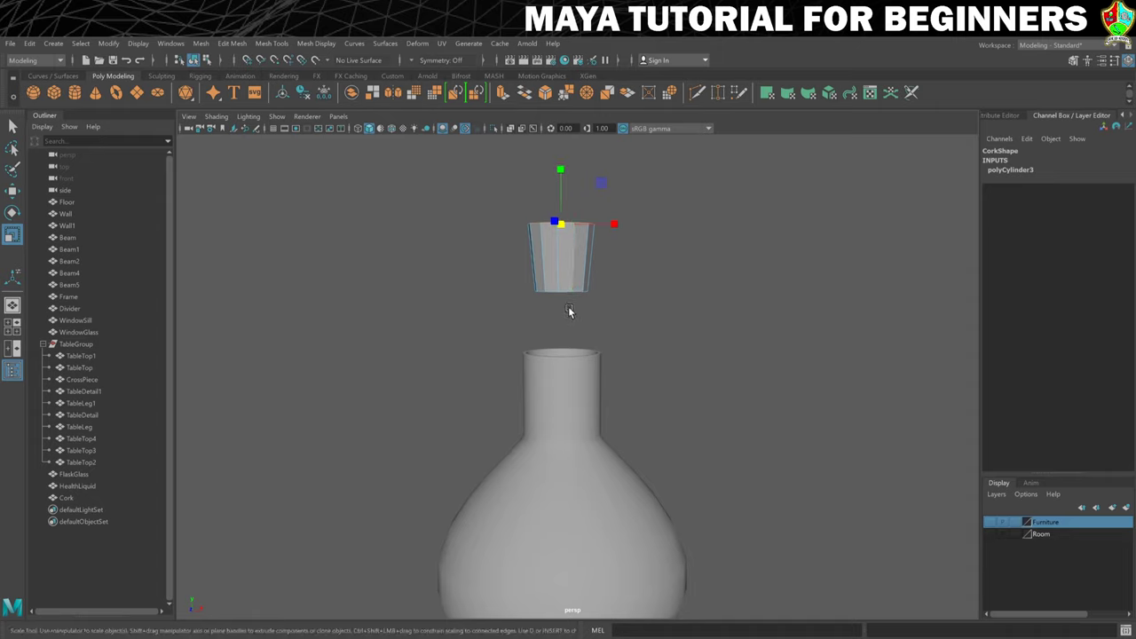
double_click(563, 292, "shift")
left_click_drag(651, 296, 640, 305, "alt")
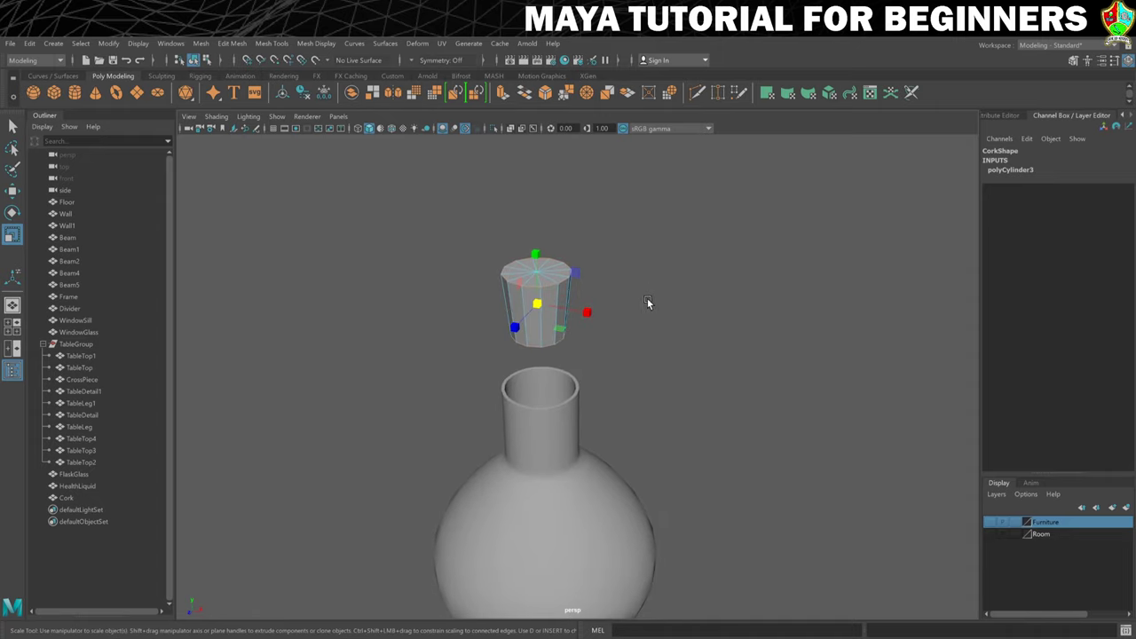
key("ctrl+b")
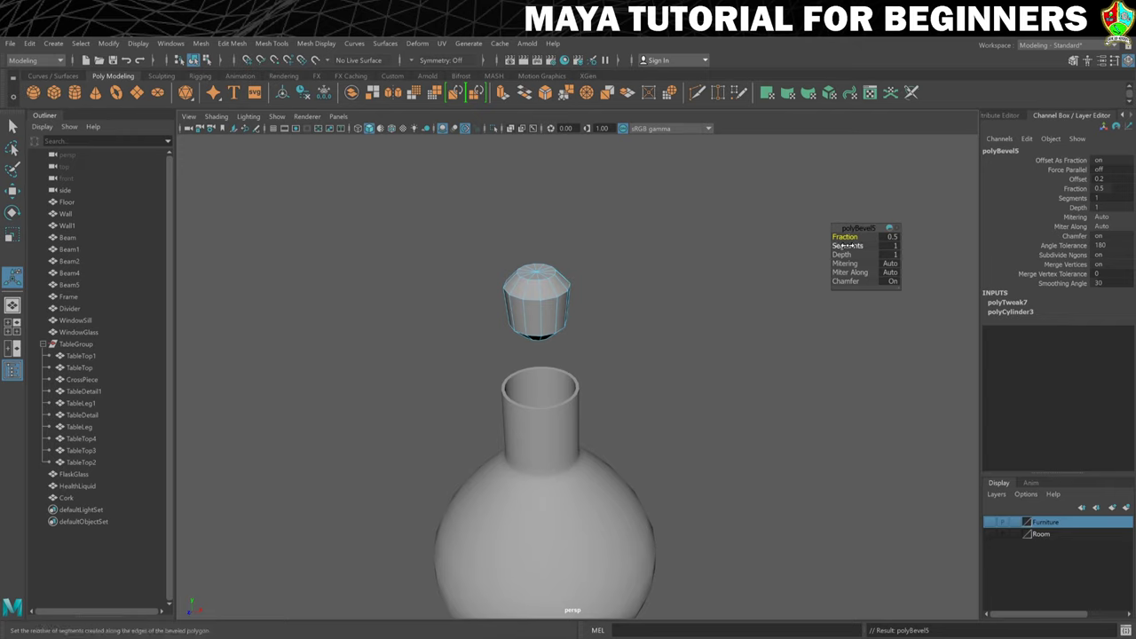
Step: Set the cork bevel to 2 segments with a fraction of 0.1 and return to object selection
left_click(890, 246)
left_click_drag(898, 241, 905, 239)
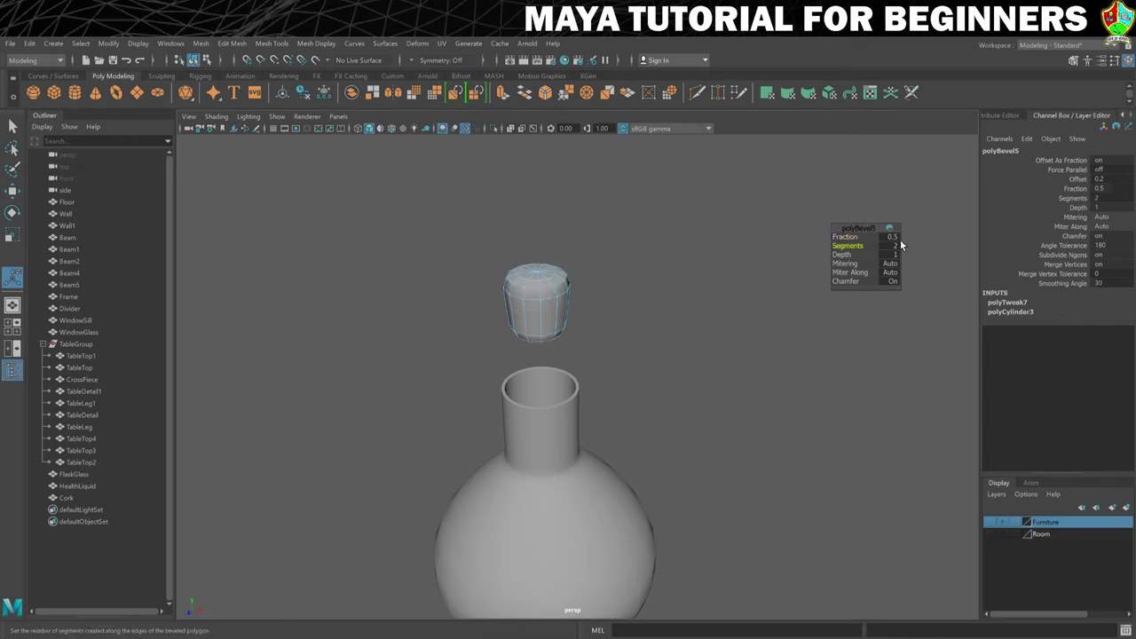
left_click(891, 235)
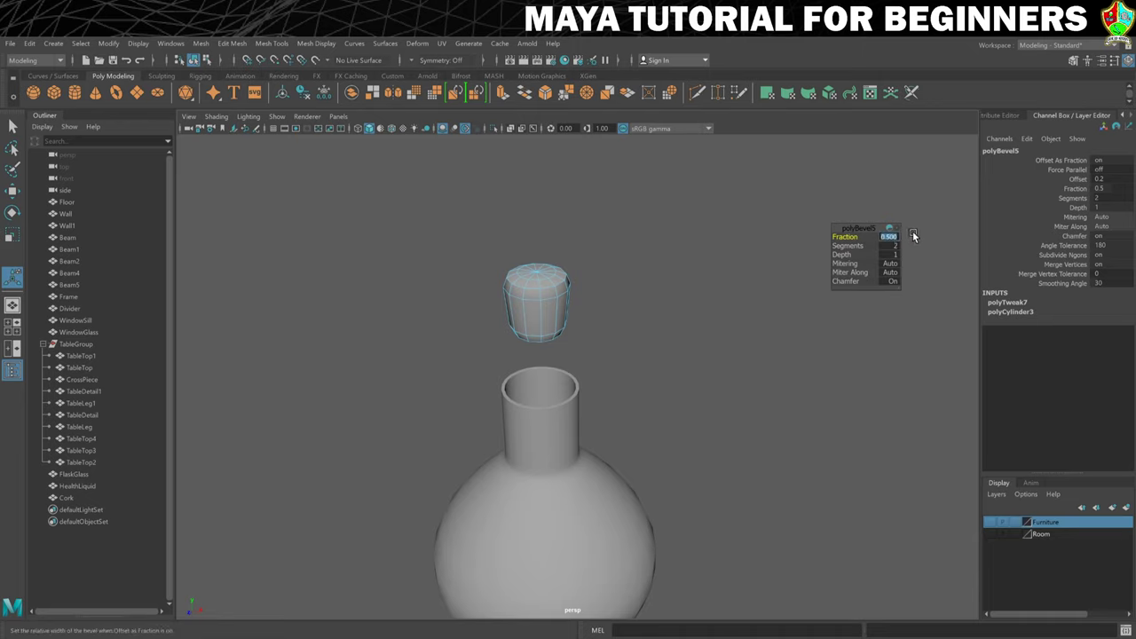
type("0.1")
key("Return")
key("q")
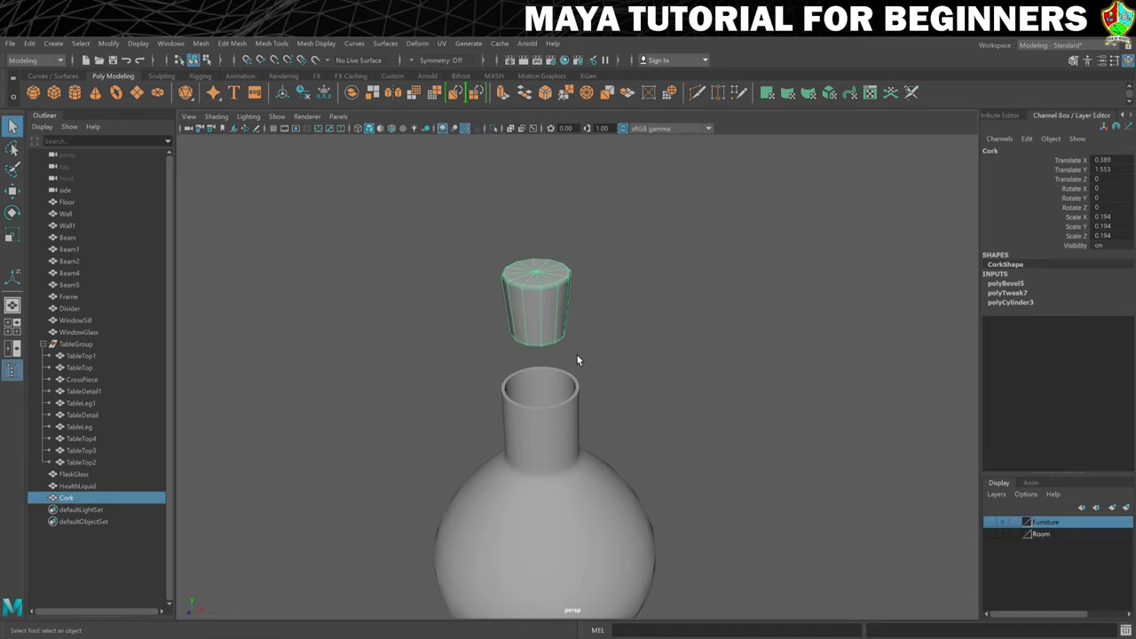
Step: Lower the cork into the flask's neck at about X 0.398, Y 1, and scale it uniformly to about 0.208
left_click_drag(577, 358, 601, 323, "alt")
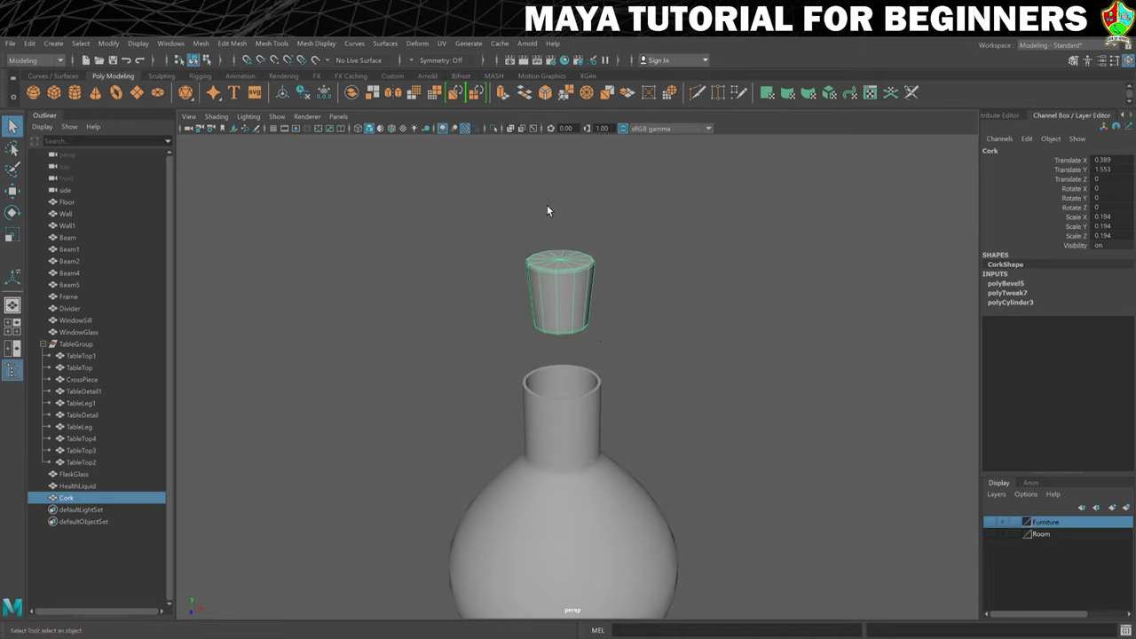
key("space")
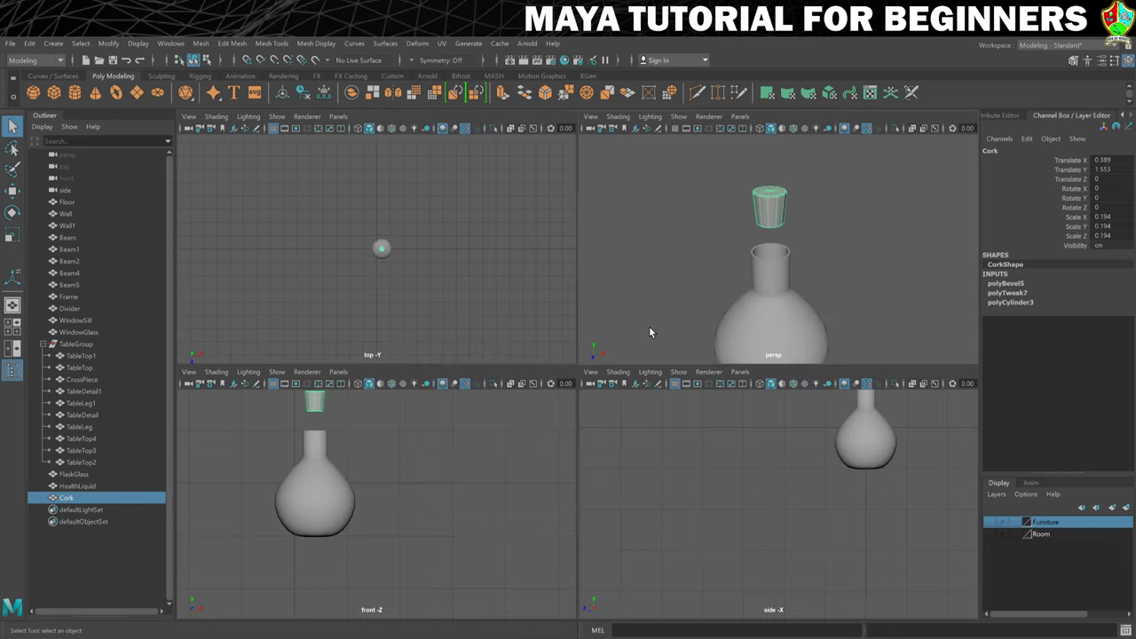
key("space")
scroll(580, 303, "up", 5)
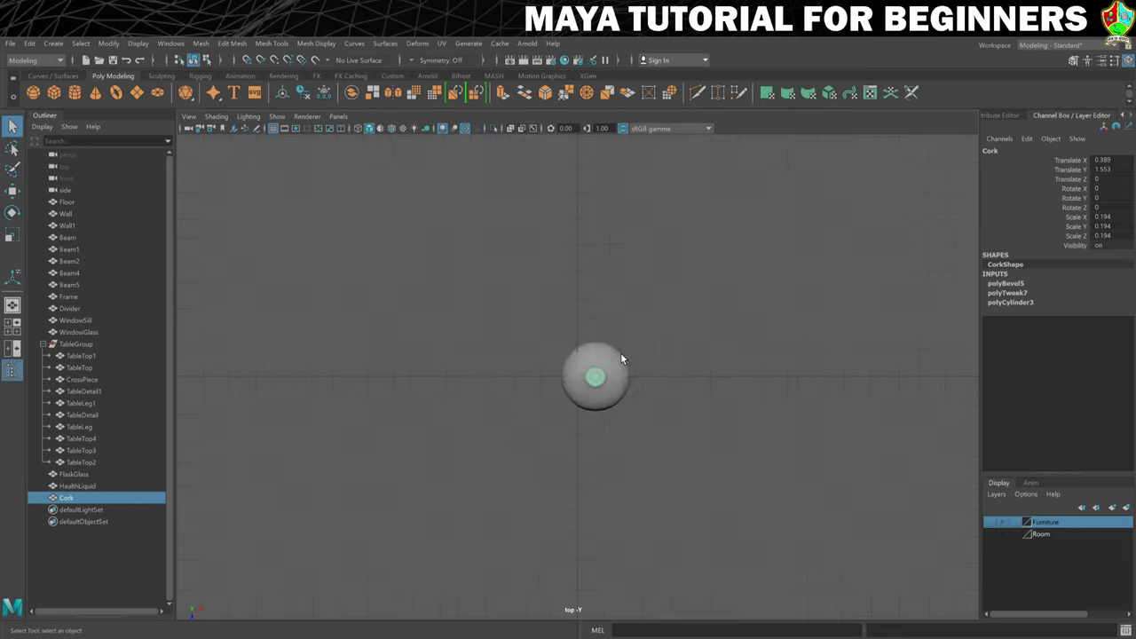
scroll(645, 374, "up", 6)
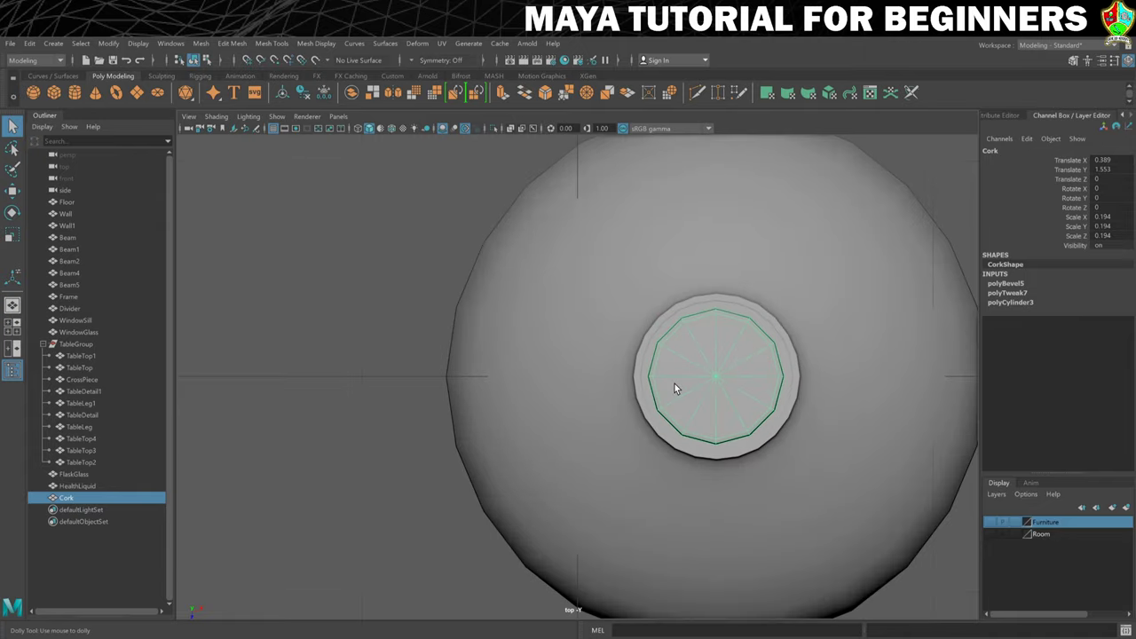
middle_click_drag(777, 384, 693, 363, "alt")
key("w")
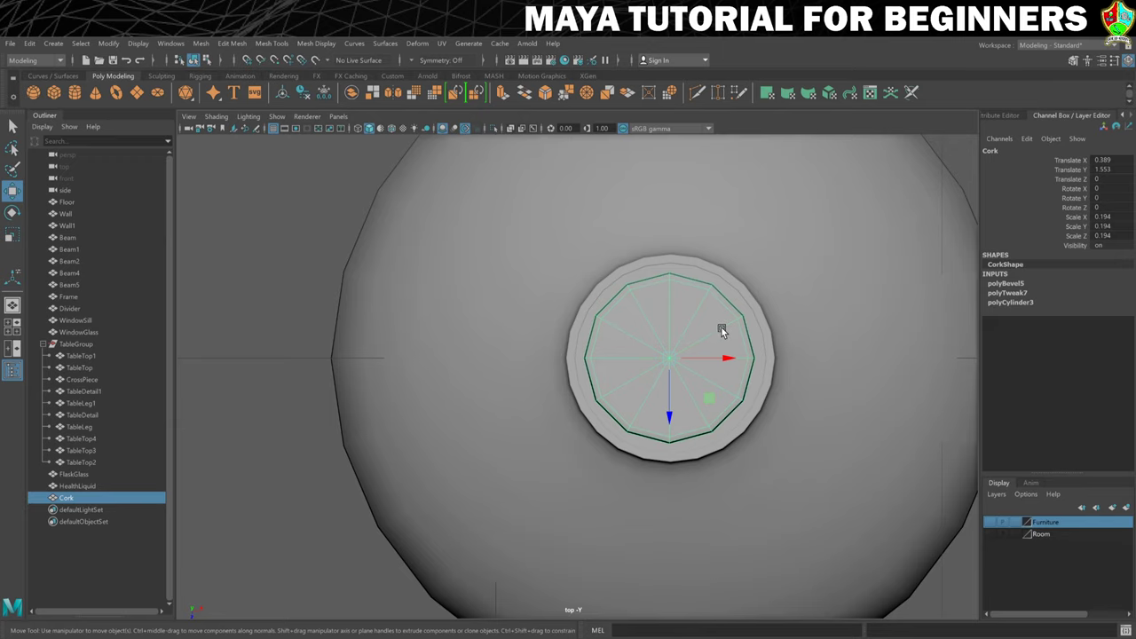
key("space")
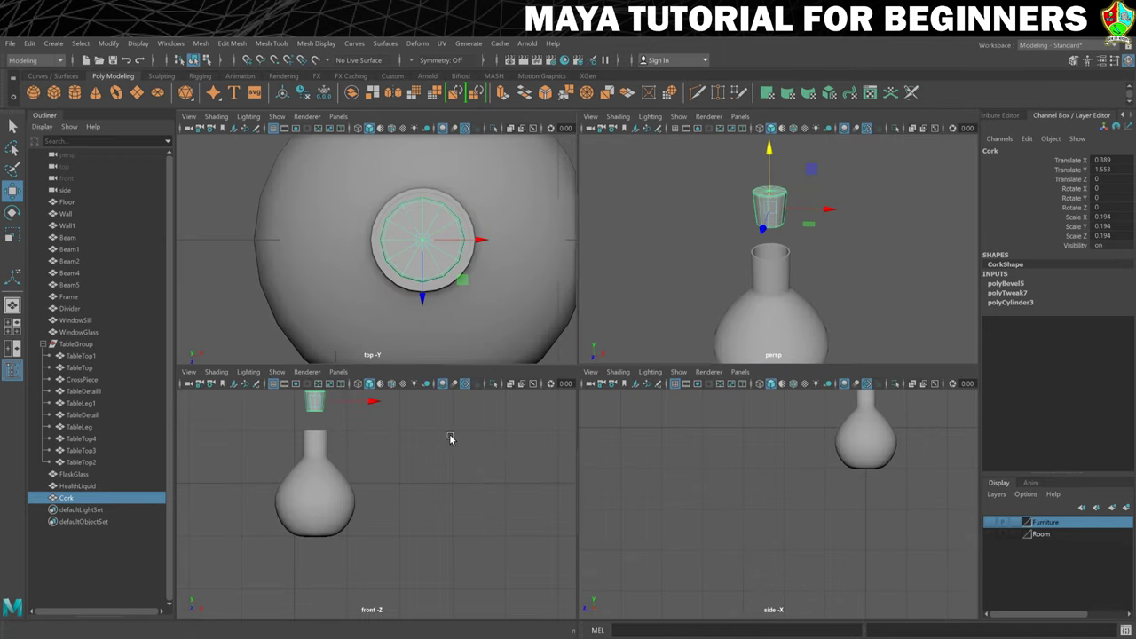
key("space")
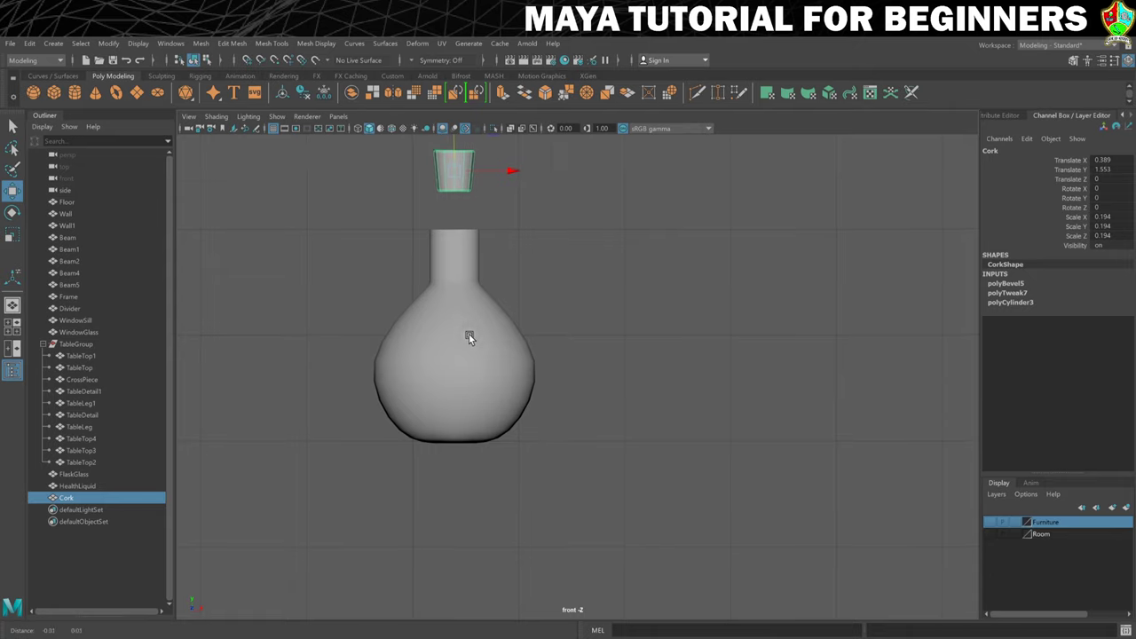
middle_click_drag(469, 332, 551, 359, "alt")
left_click_drag(543, 243, 541, 297)
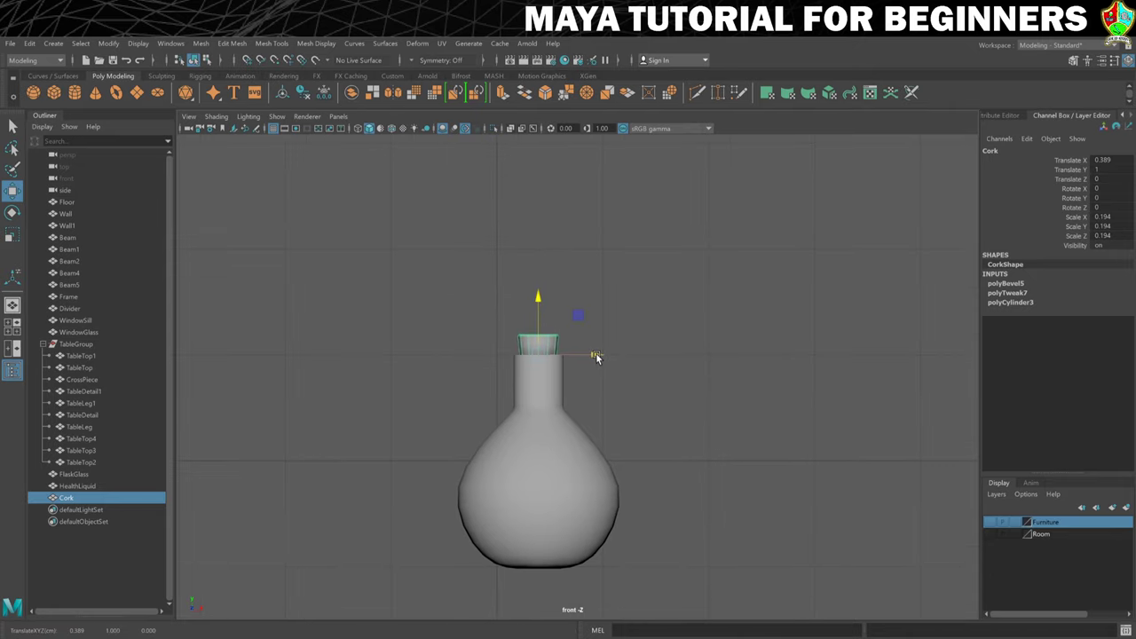
left_click_drag(595, 355, 536, 357)
key("r")
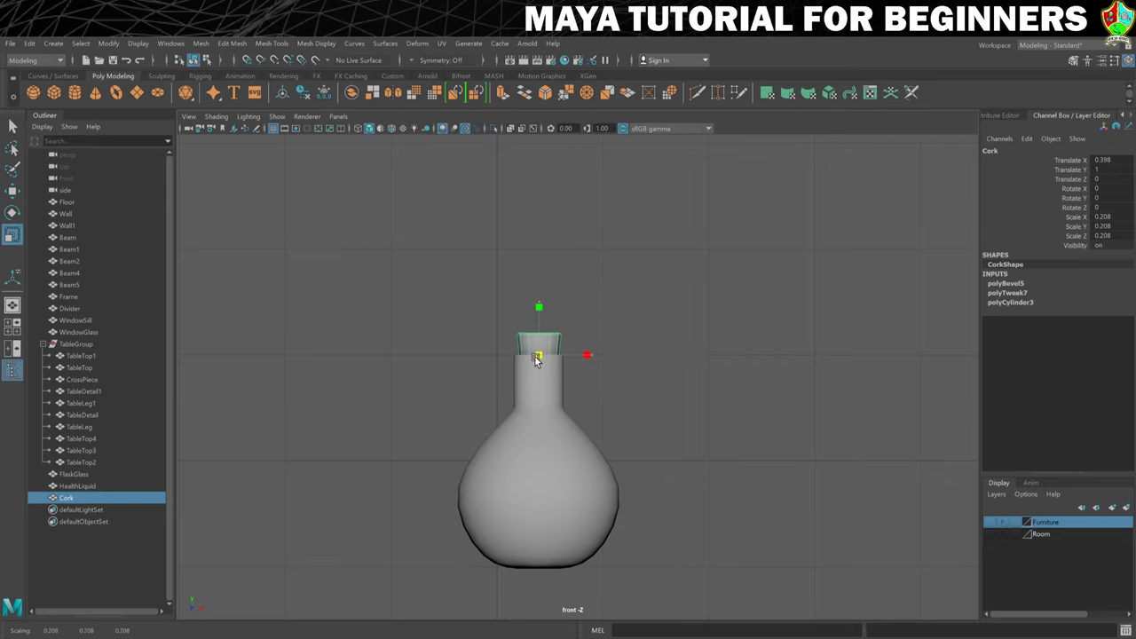
Step: Recenter the cork in the flask's neck at about X 0.392 and scale it uniformly to about 0.221
key("space")
key("space")
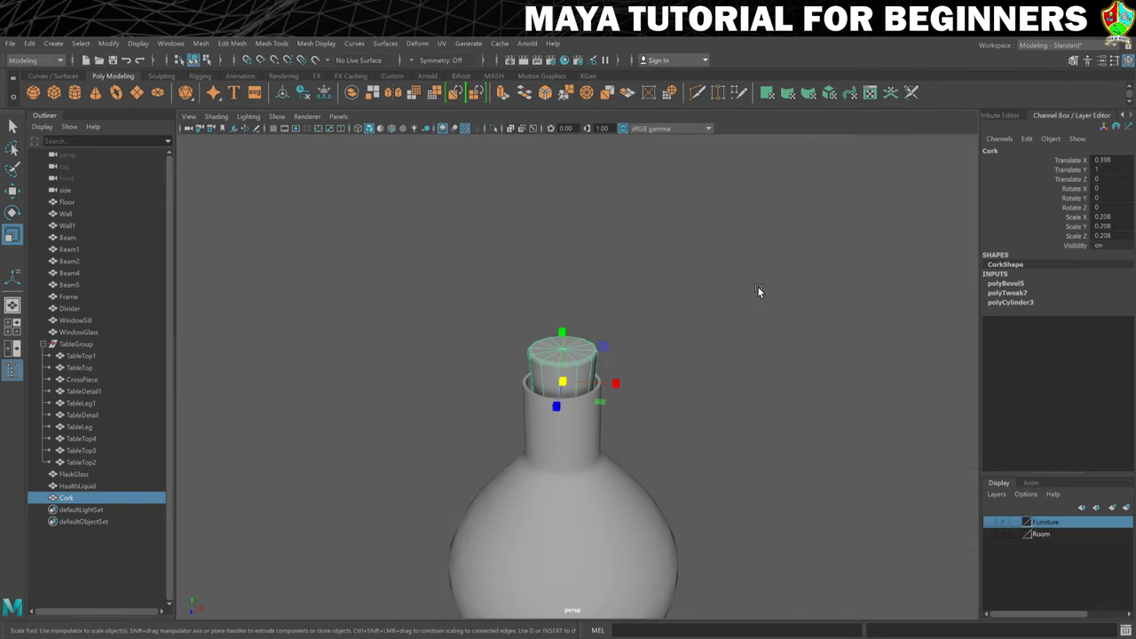
scroll(758, 286, "up", 8)
left_click_drag(723, 402, 588, 349, "alt")
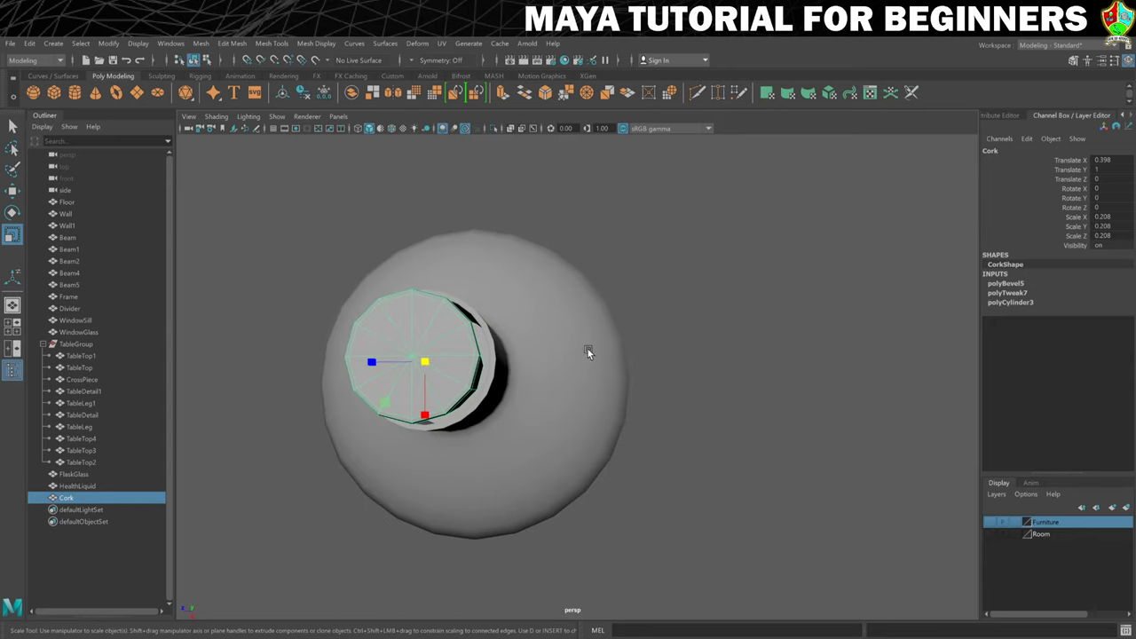
key("space")
key("space")
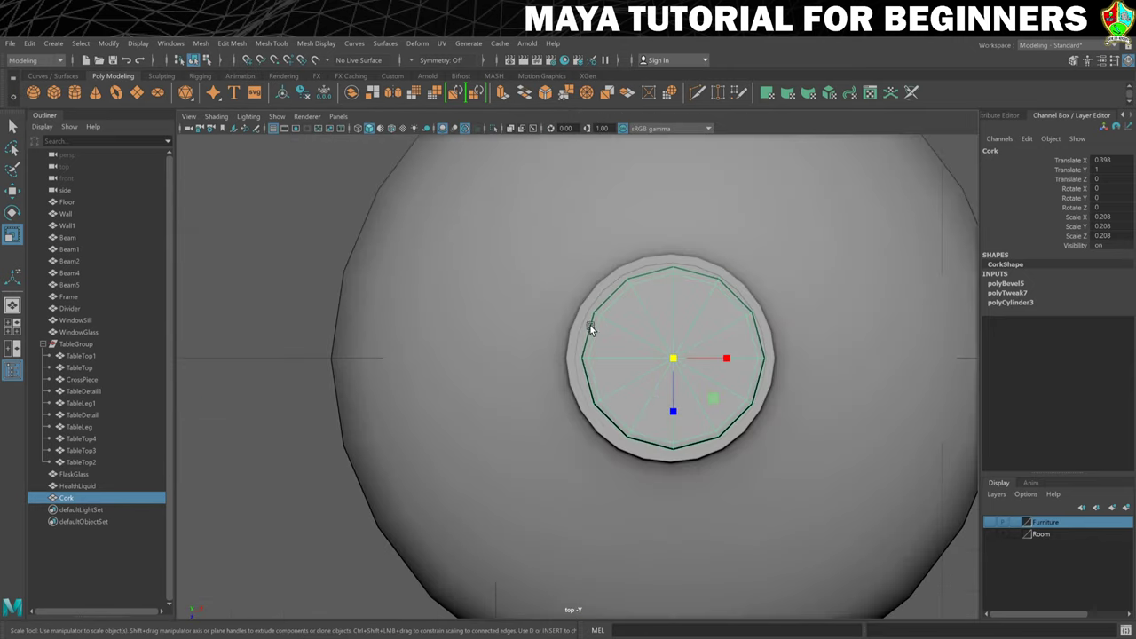
key("w")
left_click_drag(730, 359, 680, 359)
key("r")
Step: Enlarge the cork uniformly to about 0.24 to fill the neck's opening, and deselect it
key("space")
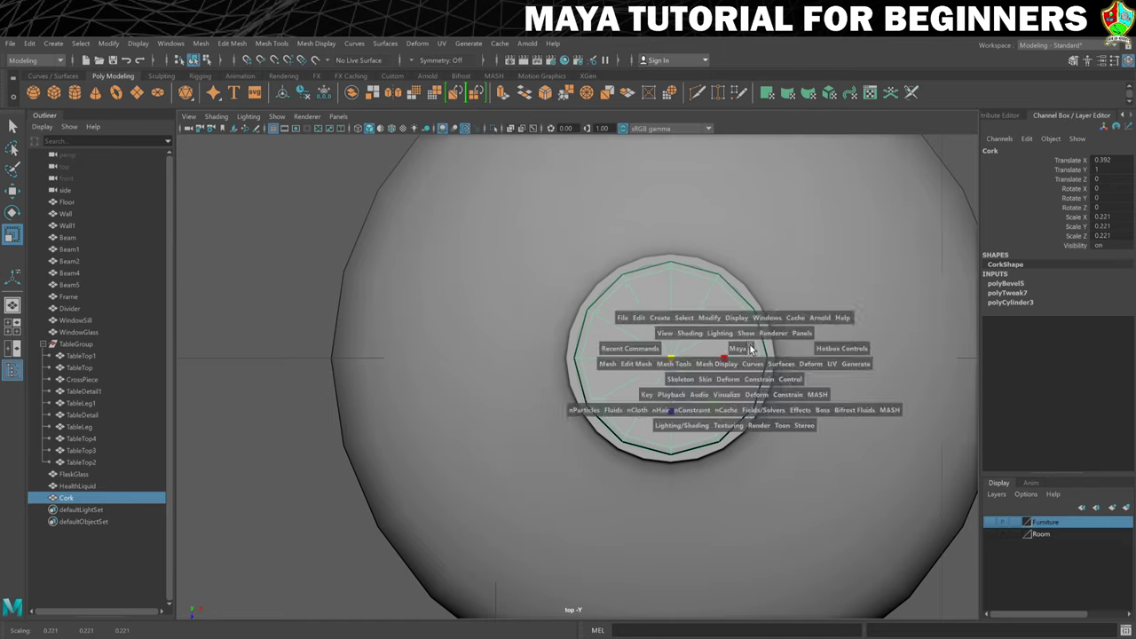
key("space")
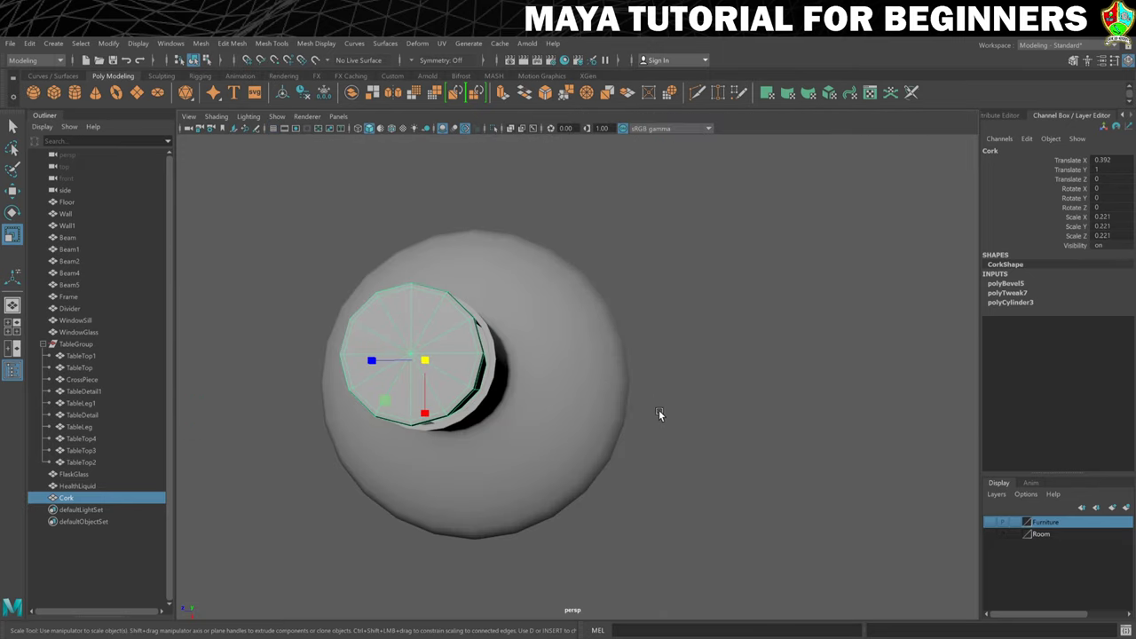
left_click_drag(659, 409, 642, 380, "alt")
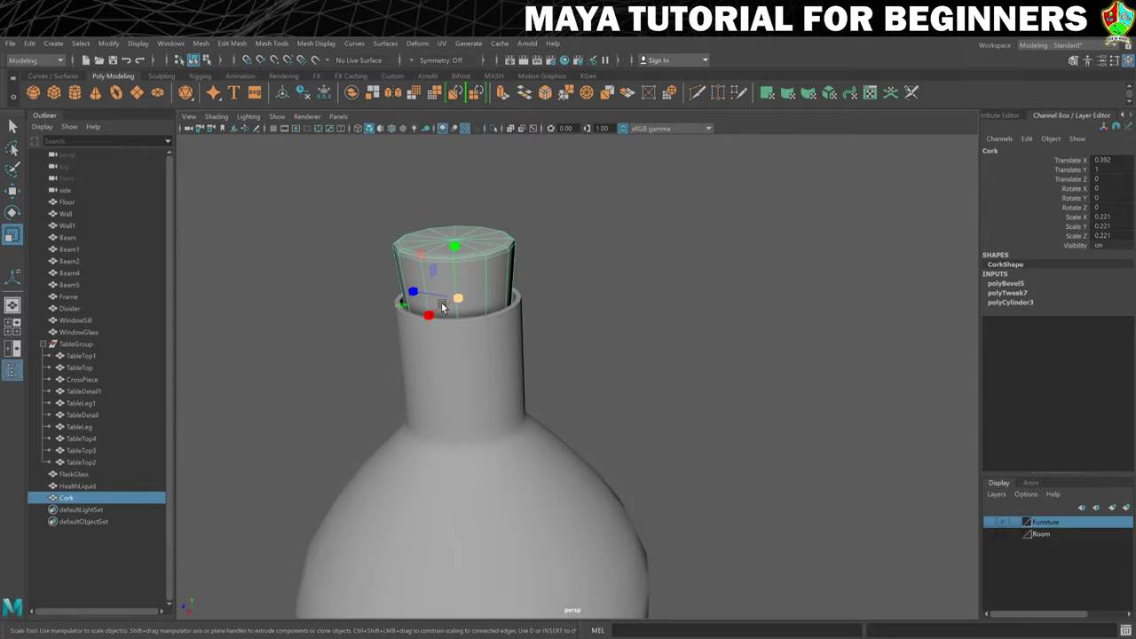
left_click_drag(458, 296, 468, 299)
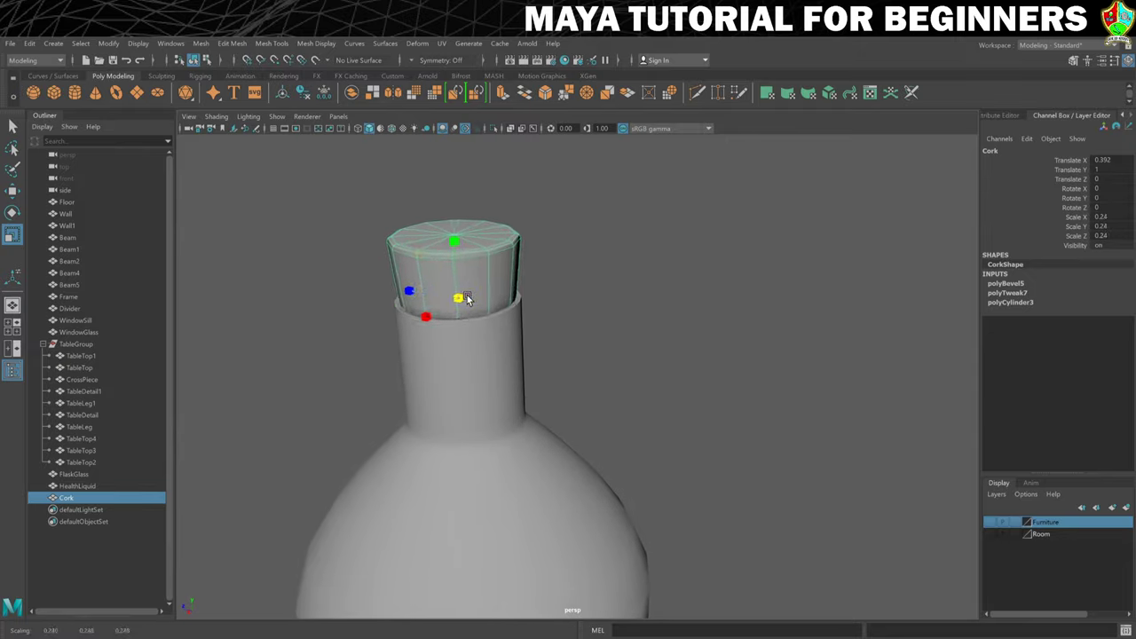
mouse_move(393, 363)
left_mouse_down("alt")
mouse_move(494, 348)
mouse_move(450, 360)
mouse_move(399, 353)
left_mouse_up("alt")
scroll(580, 347, "down", 5)
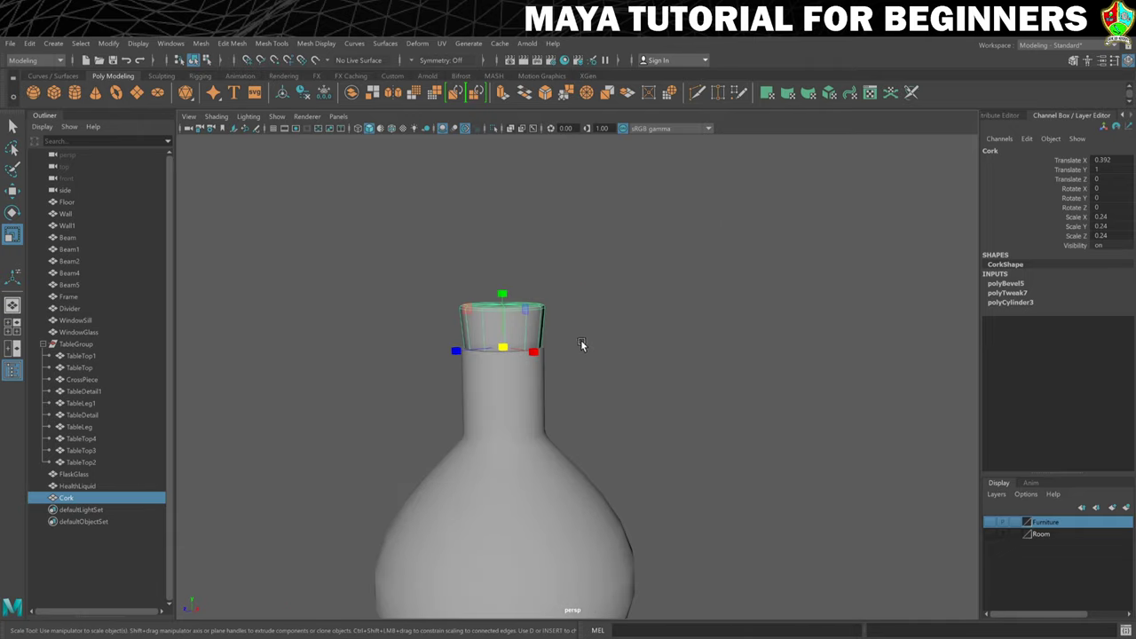
left_click(664, 406)
left_click_drag(672, 398, 674, 410, "alt")
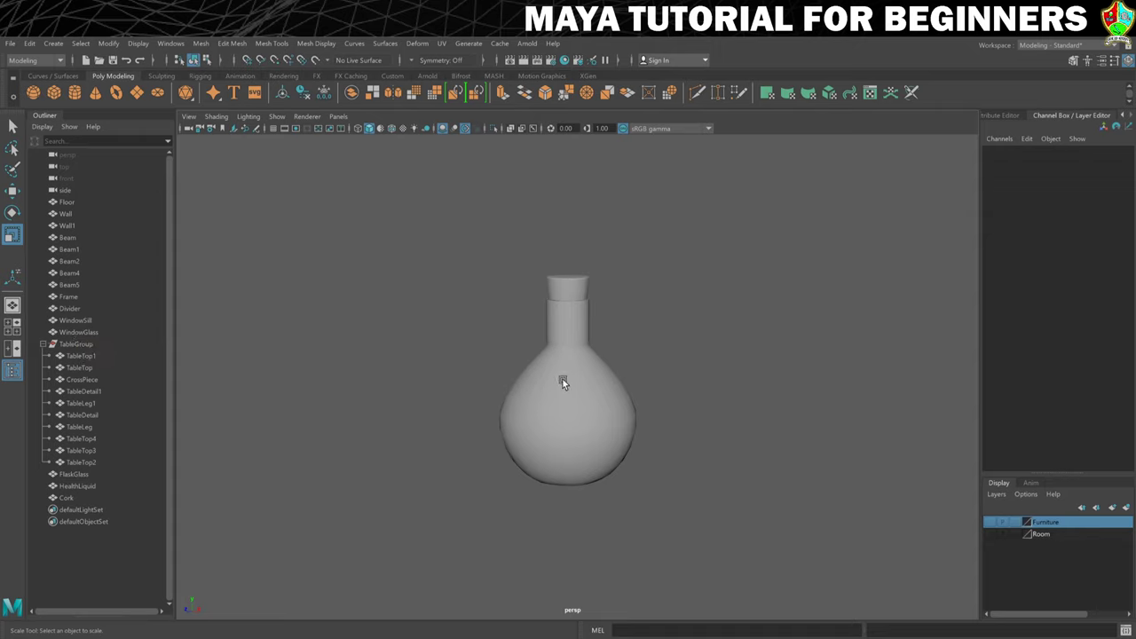
Step: Parent HealthLiquid to FlaskGlass and expand the FlaskGlass hierarchy
left_click(77, 486)
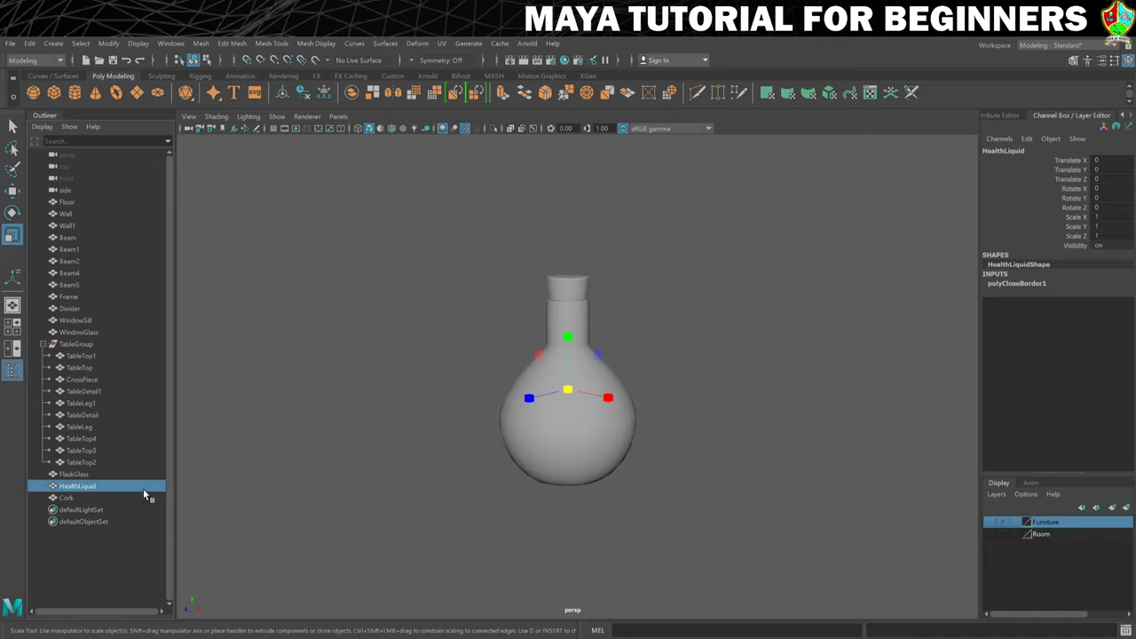
left_click(71, 477, "ctrl")
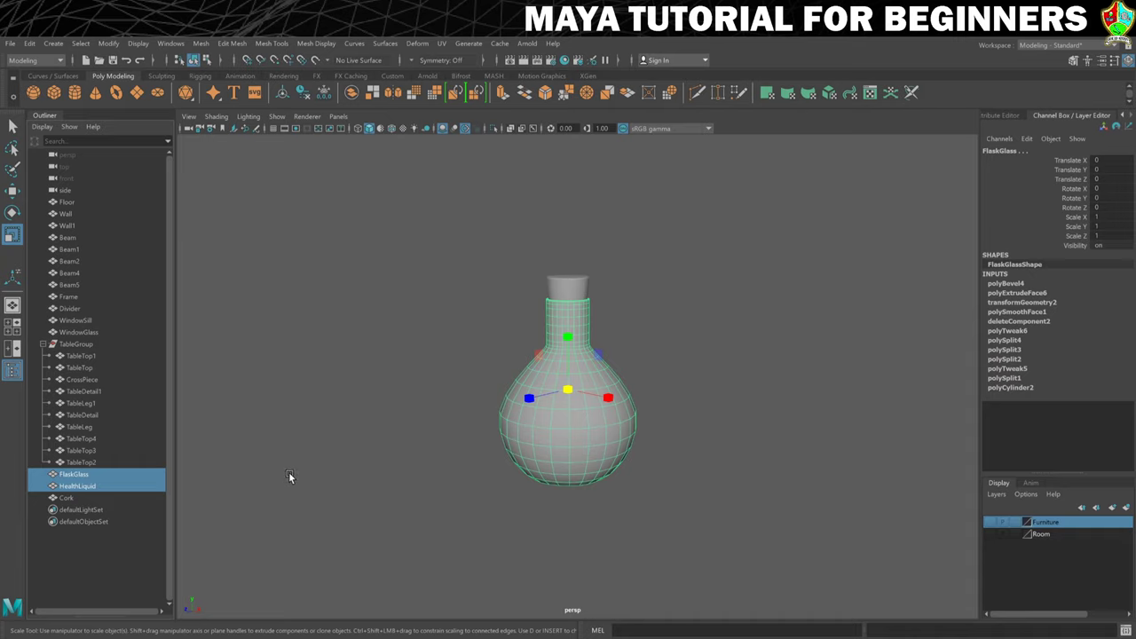
left_click(30, 43)
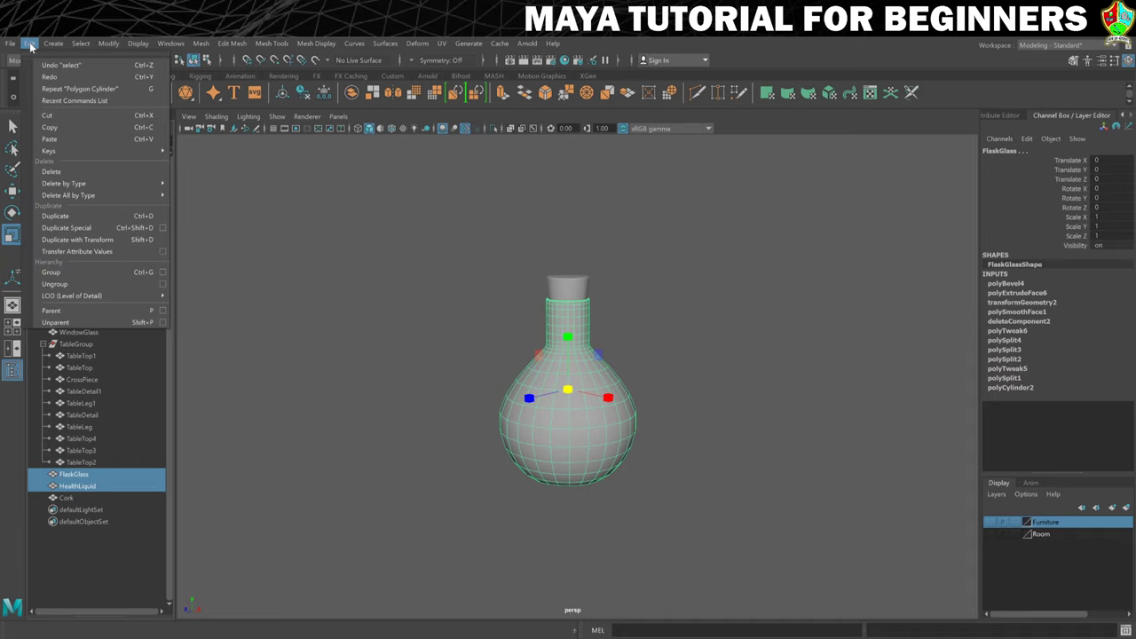
left_click(82, 311)
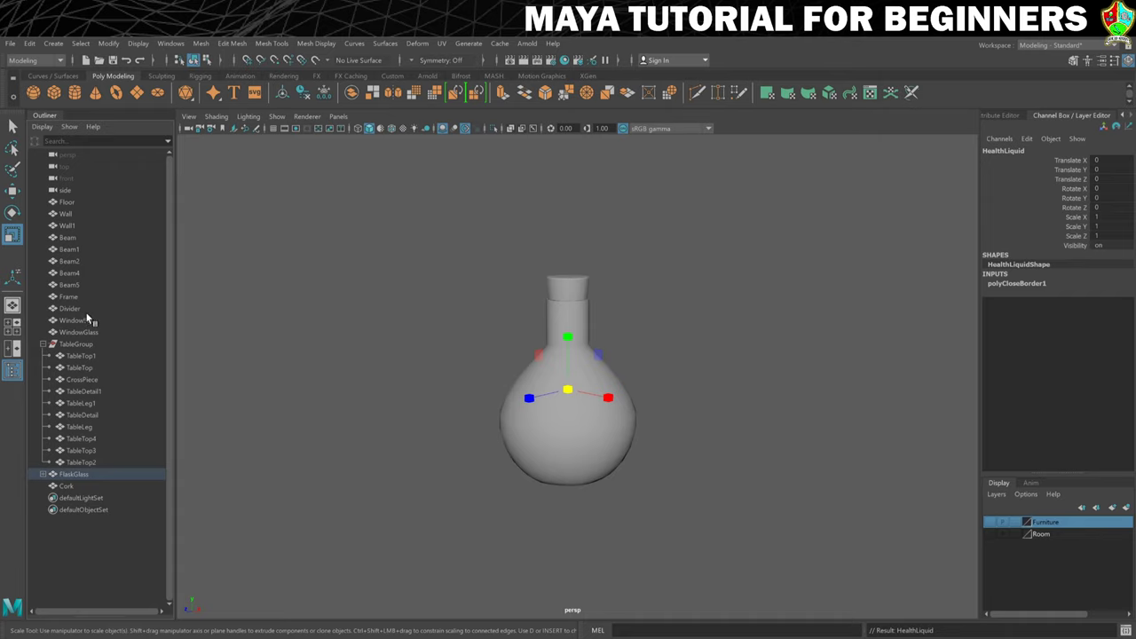
left_click(43, 475)
Step: Test the parenting by moving FlaskGlass about 2.32 units along X, and undo the move
left_click(72, 475)
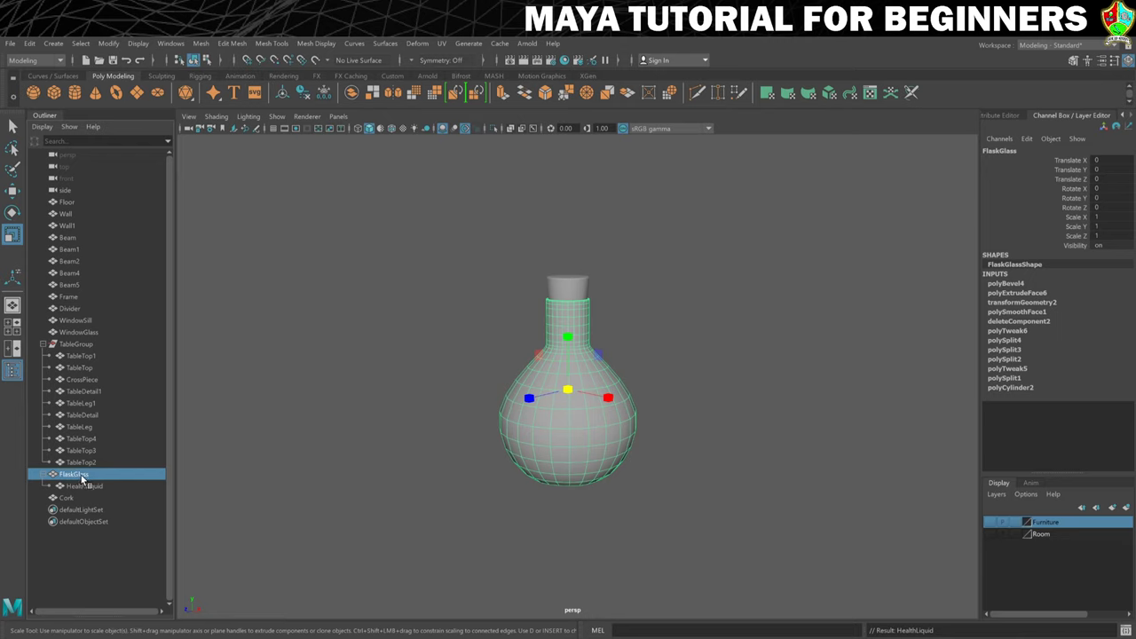
key("w")
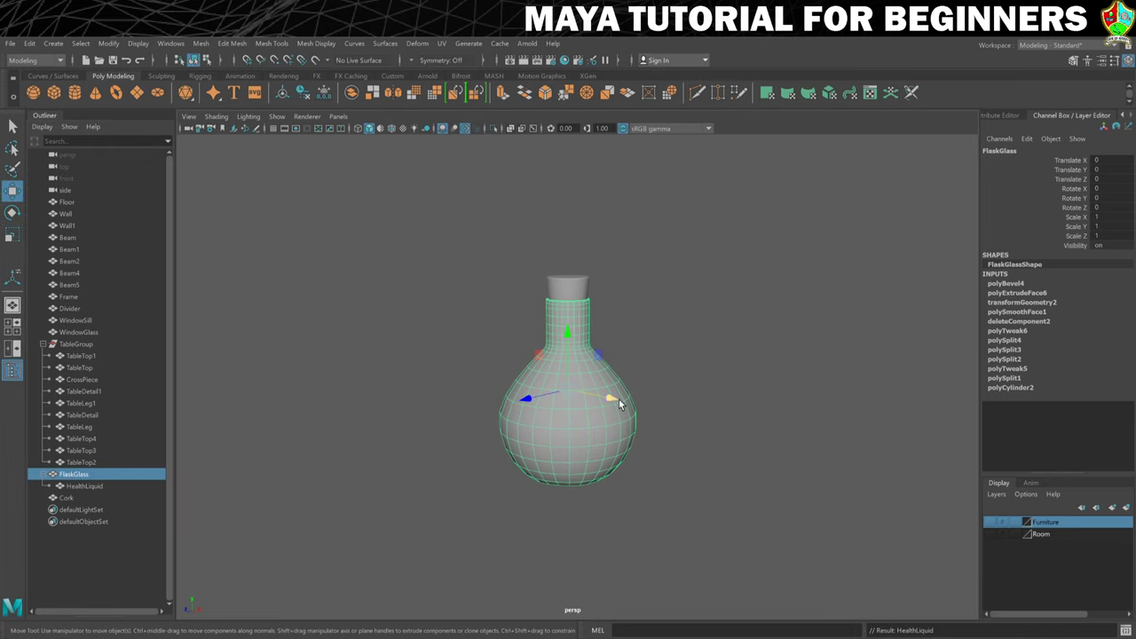
left_click_drag(619, 399, 806, 437)
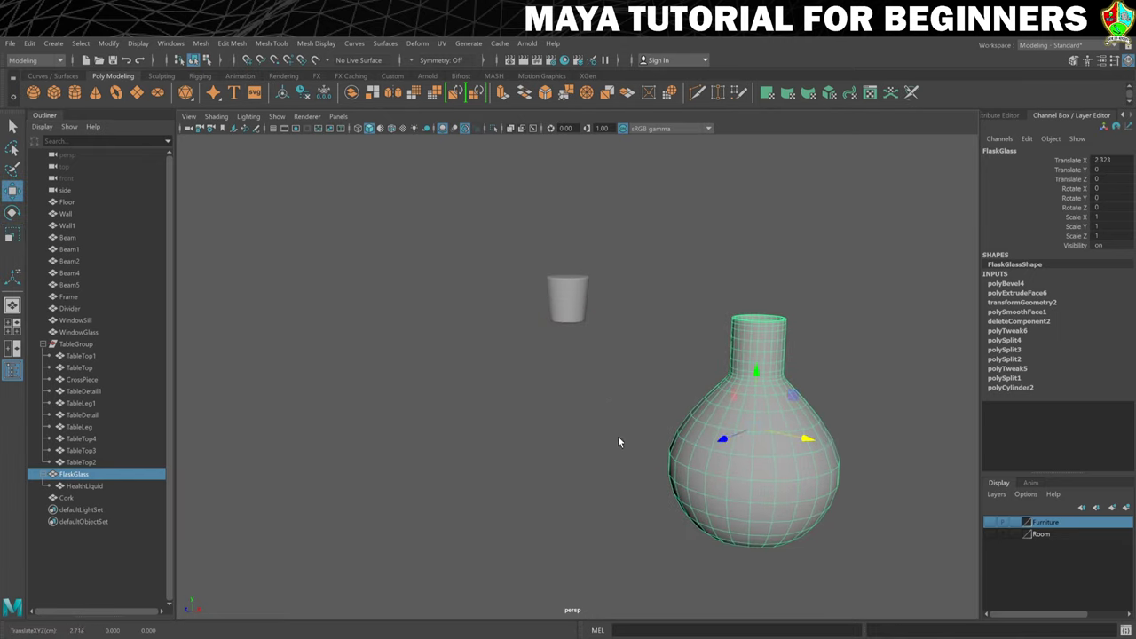
key("ctrl+z")
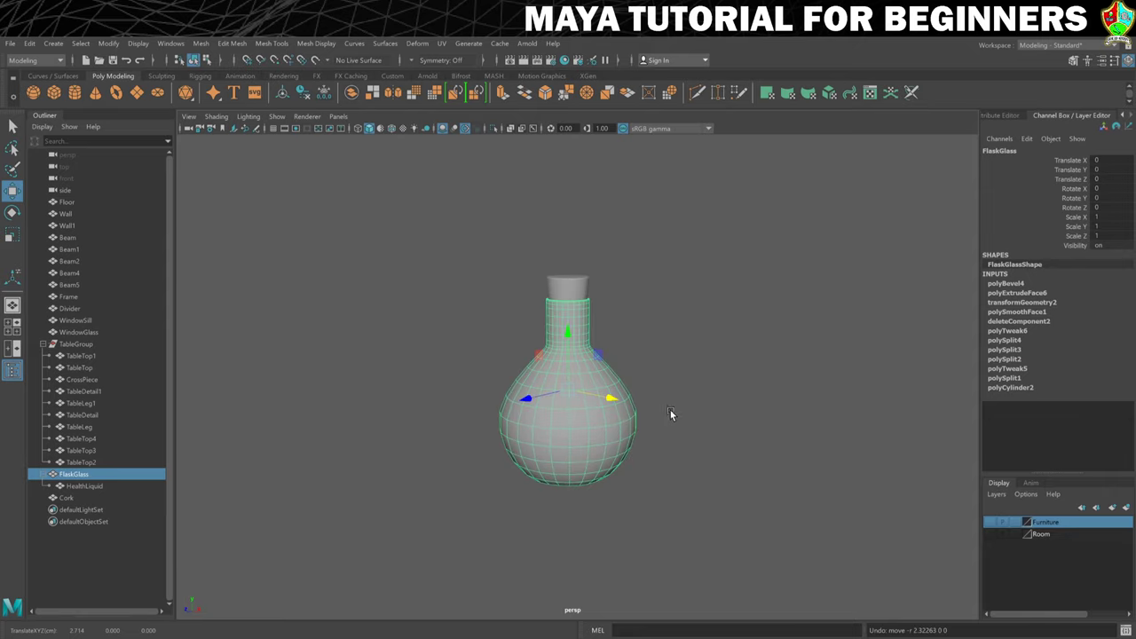
Step: Parent Cork to FlaskGlass, and test the hierarchy by moving FlaskGlass about 0.38 units along X and undoing the move
left_click(65, 499)
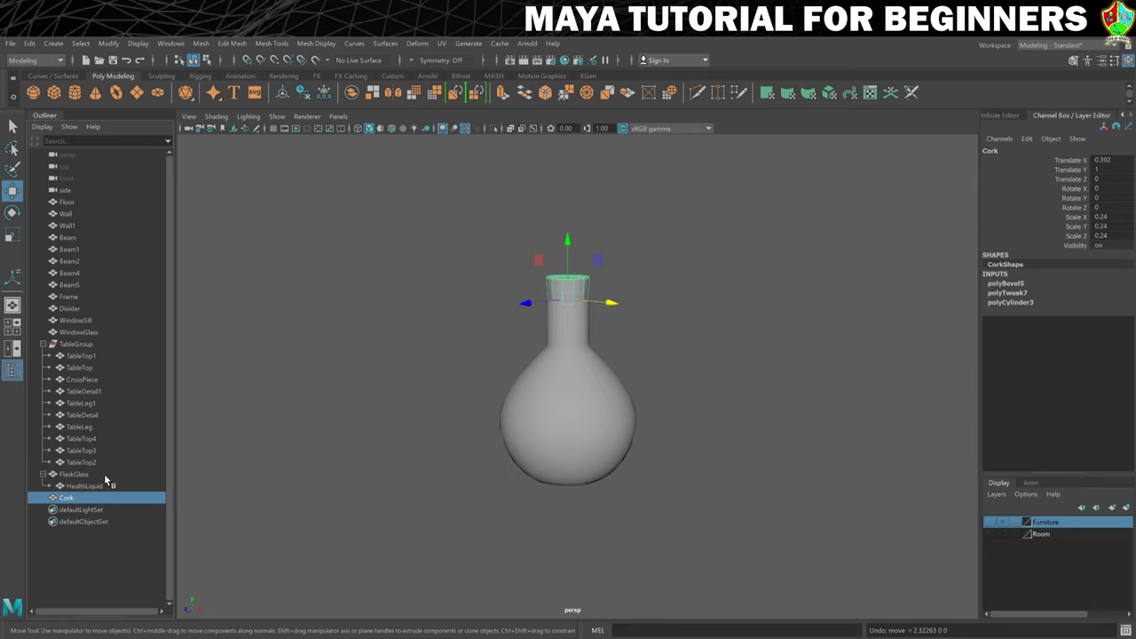
left_click(77, 476, "ctrl")
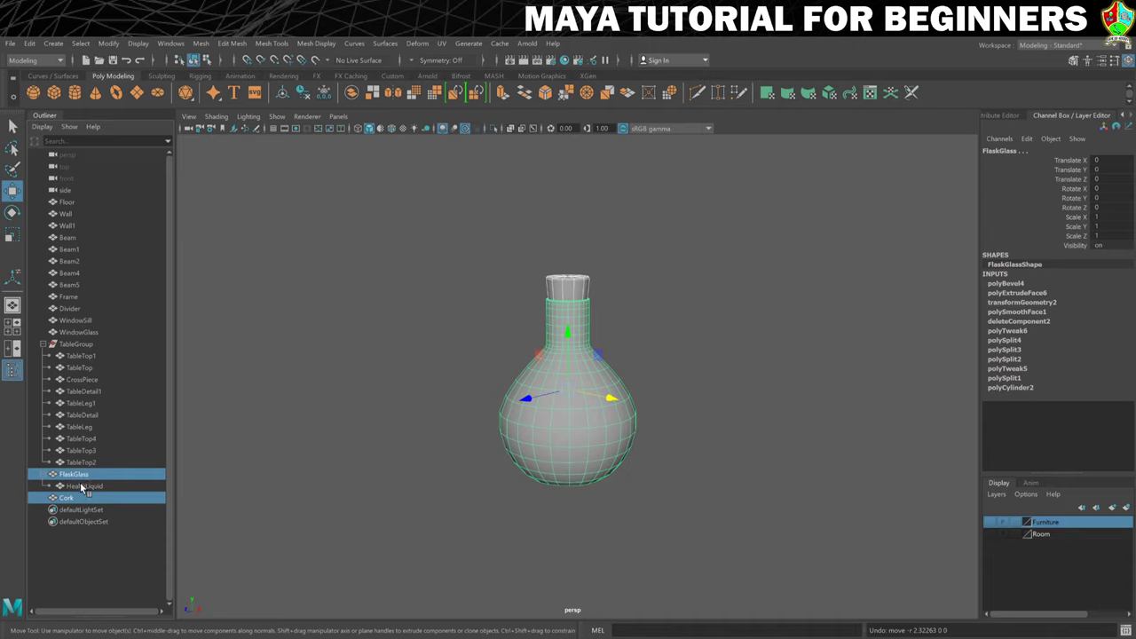
left_click(81, 498)
left_click(71, 478, "shift")
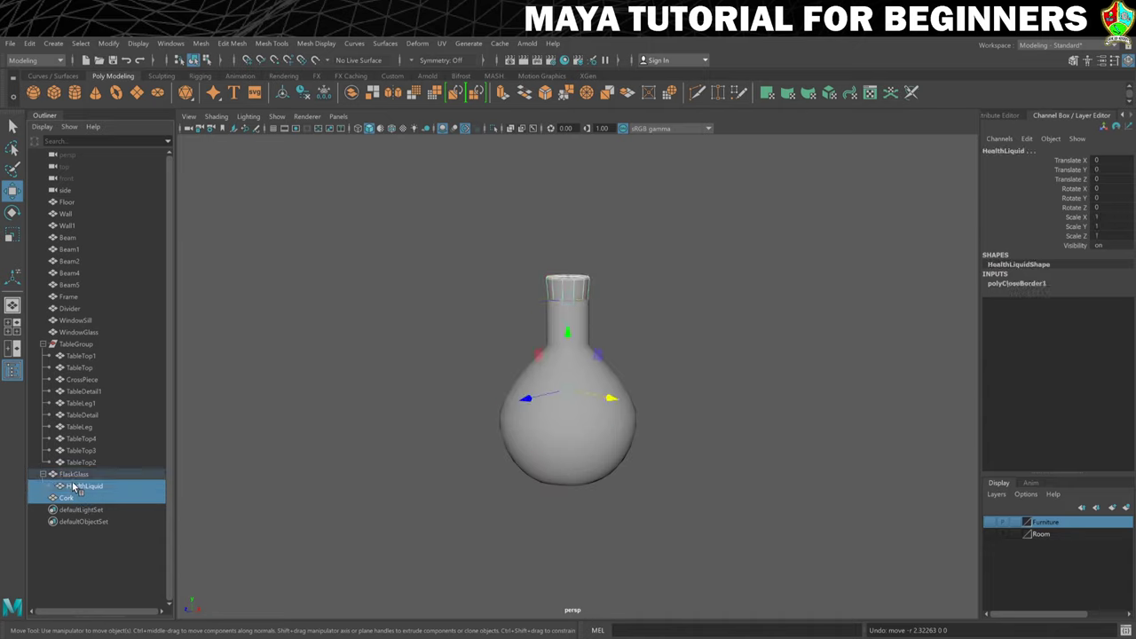
left_click(79, 496, "shift")
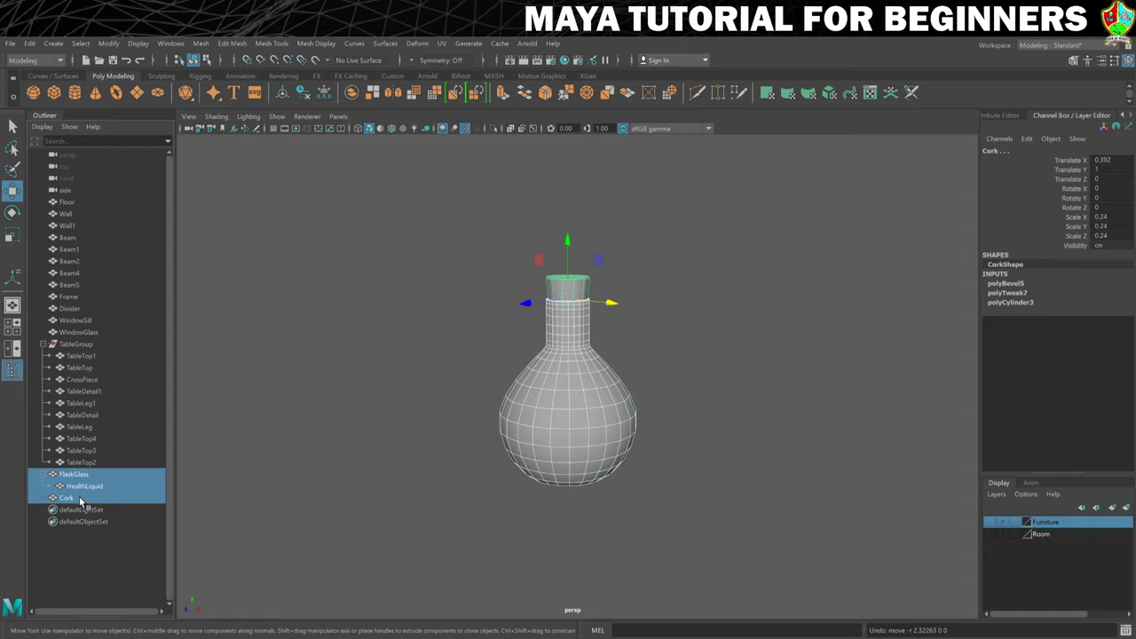
left_click(79, 496)
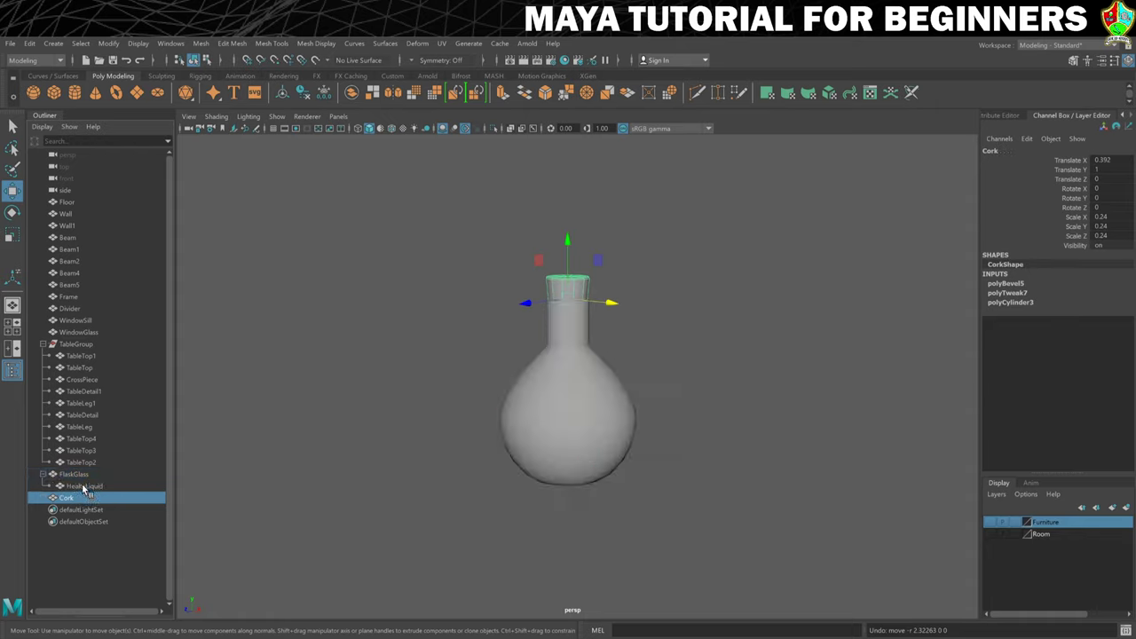
left_click(74, 476, "ctrl")
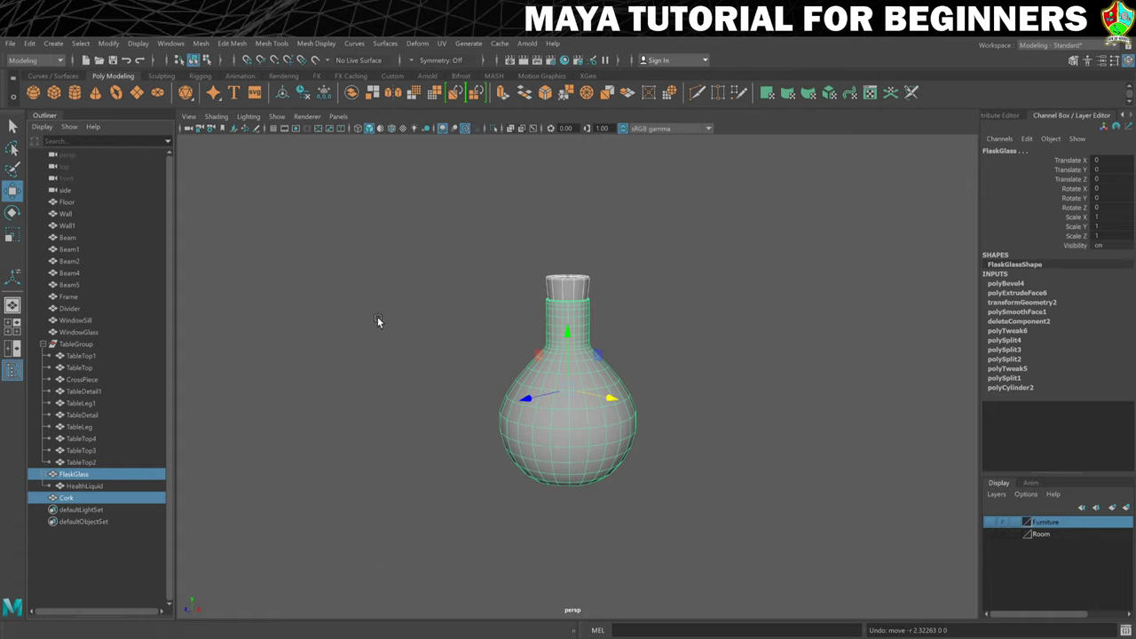
key("p")
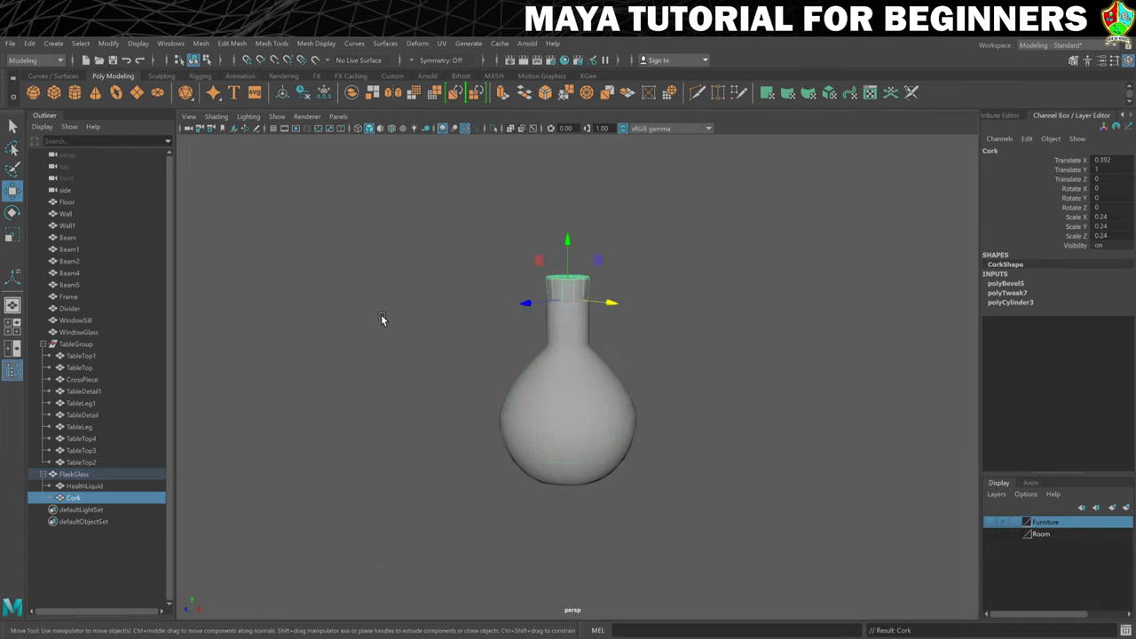
left_click(66, 476)
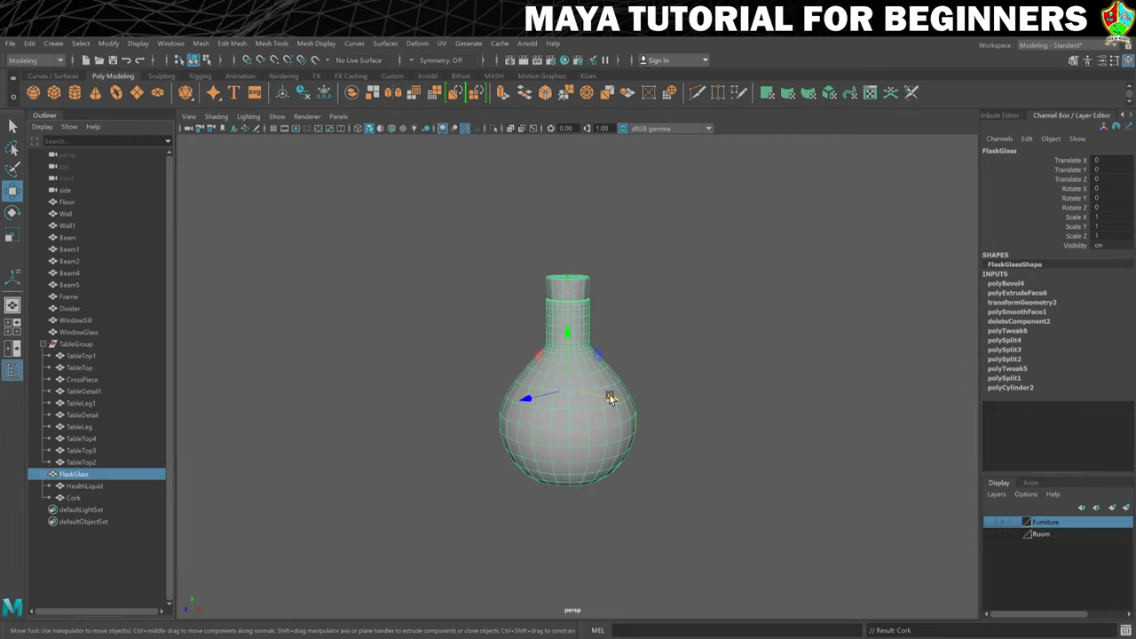
left_click_drag(612, 399, 634, 424)
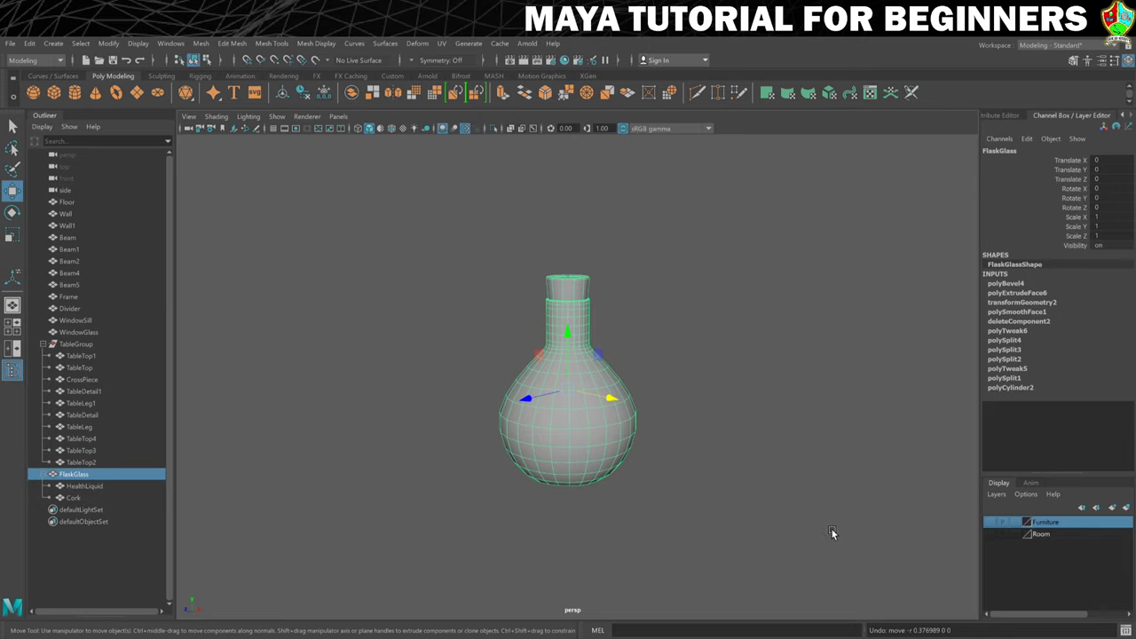
Step: Show the Furniture layer and lift FlaskGlass above the tabletop, shifting it along the table to about Z 4.82
left_click(992, 523)
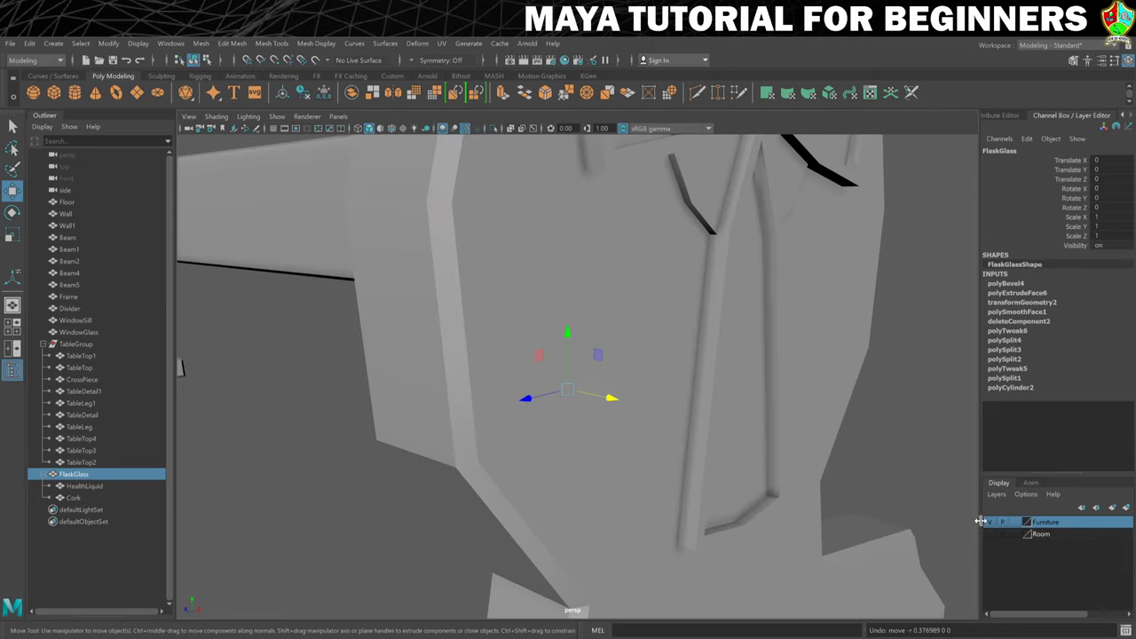
scroll(760, 451, "down", 10)
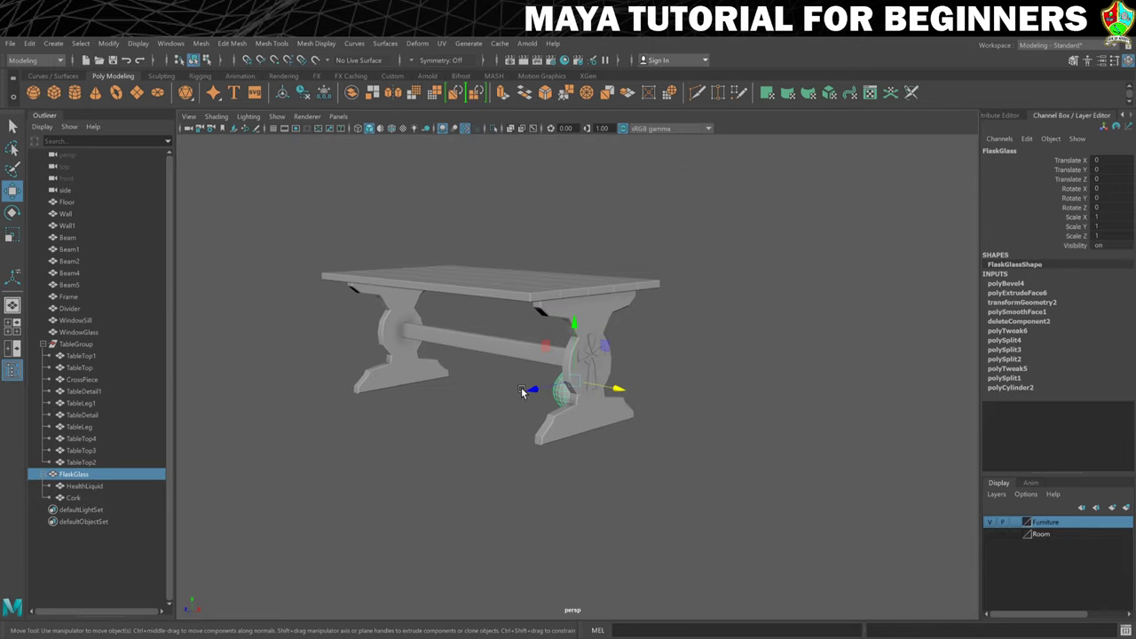
mouse_move(523, 392)
left_mouse_down("alt")
mouse_move(525, 410)
mouse_move(527, 397)
left_mouse_up("alt")
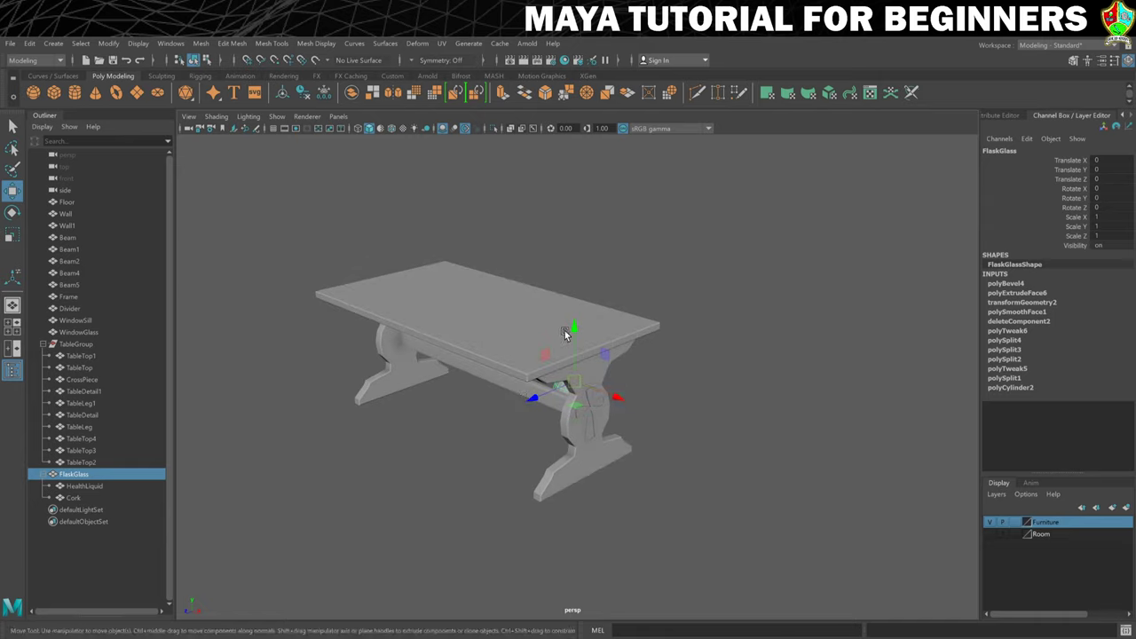
left_click_drag(573, 327, 577, 197)
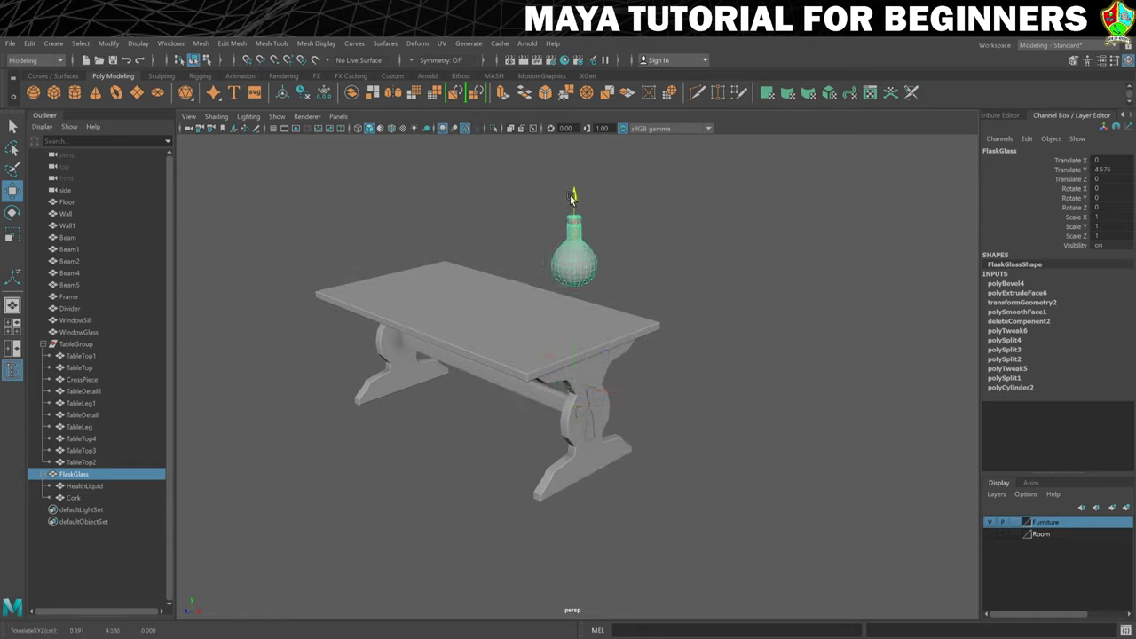
left_click_drag(537, 263, 434, 276)
Step: Scale FlaskGlass uniformly to about 0.584, rest it near the tabletop's far end at about X -2.67, Y 4.49, Z 5.76, and deselect it
key("r")
key("w")
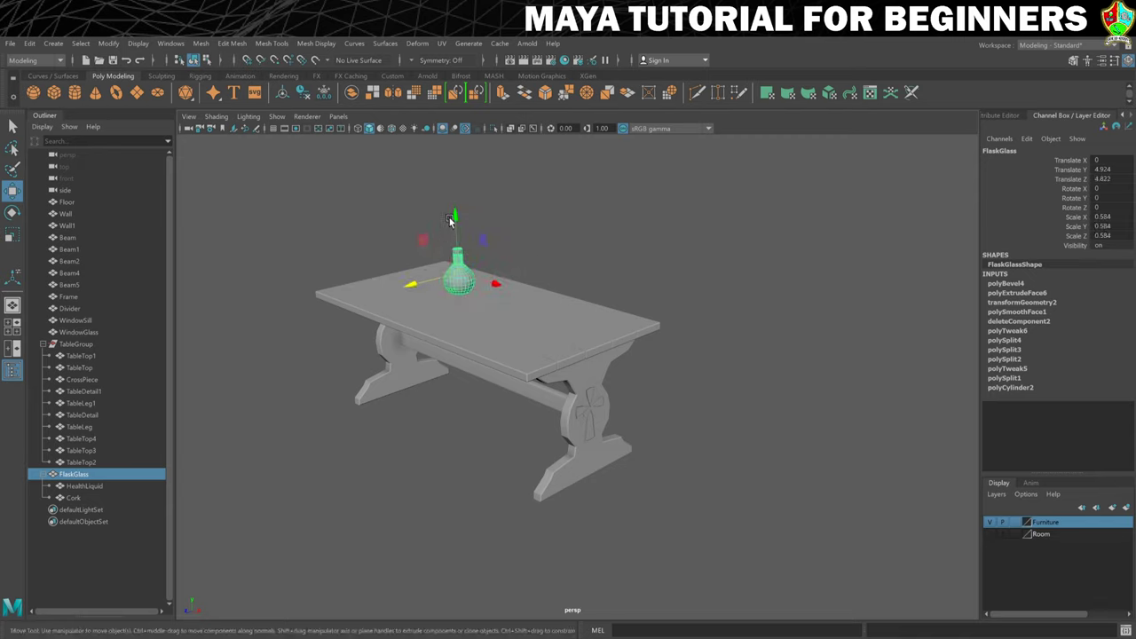
left_click_drag(451, 220, 454, 234)
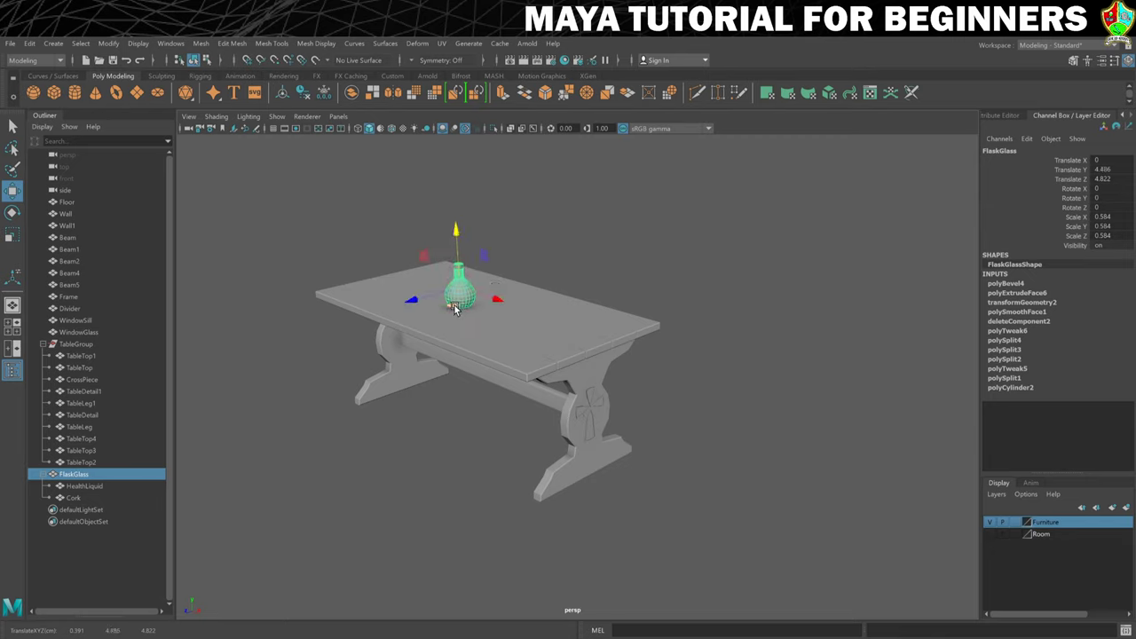
left_click_drag(457, 308, 374, 298)
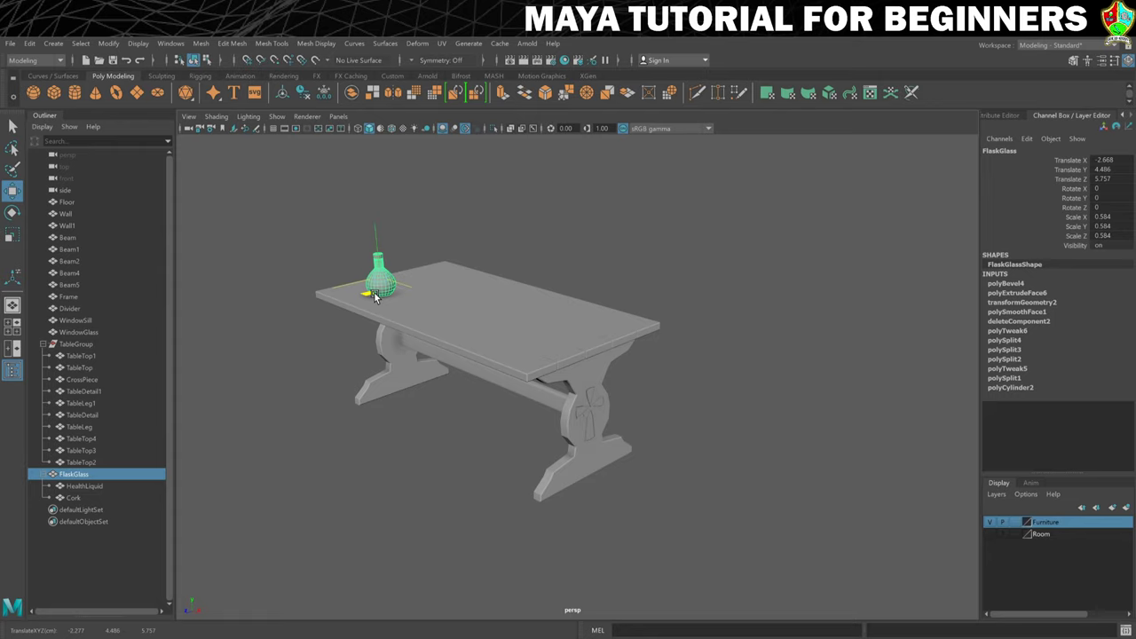
left_click(669, 242)
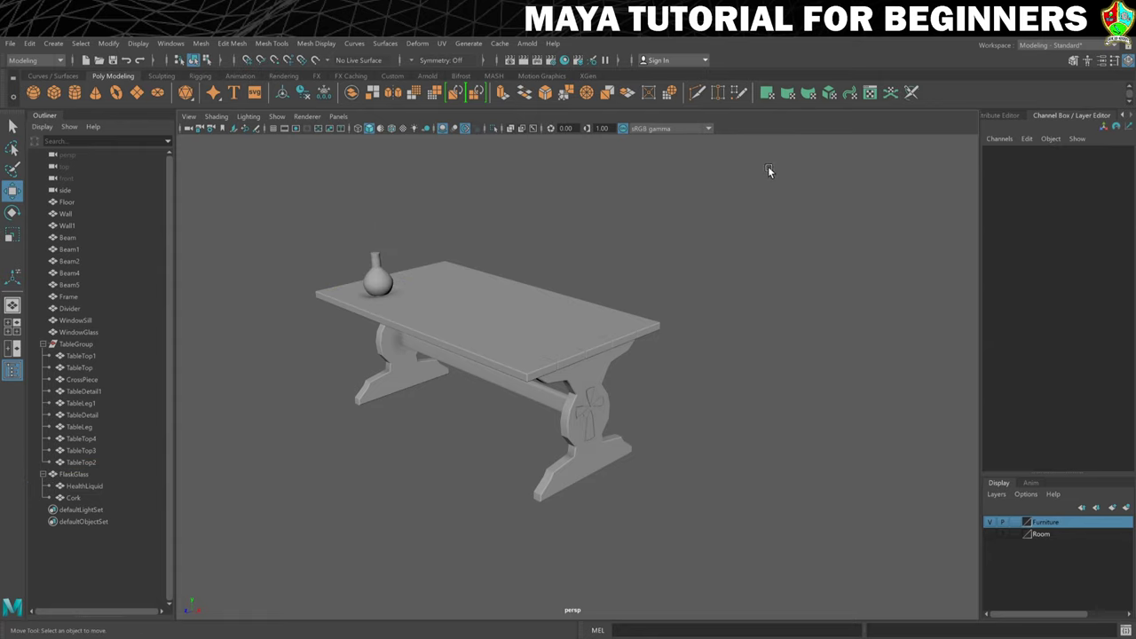